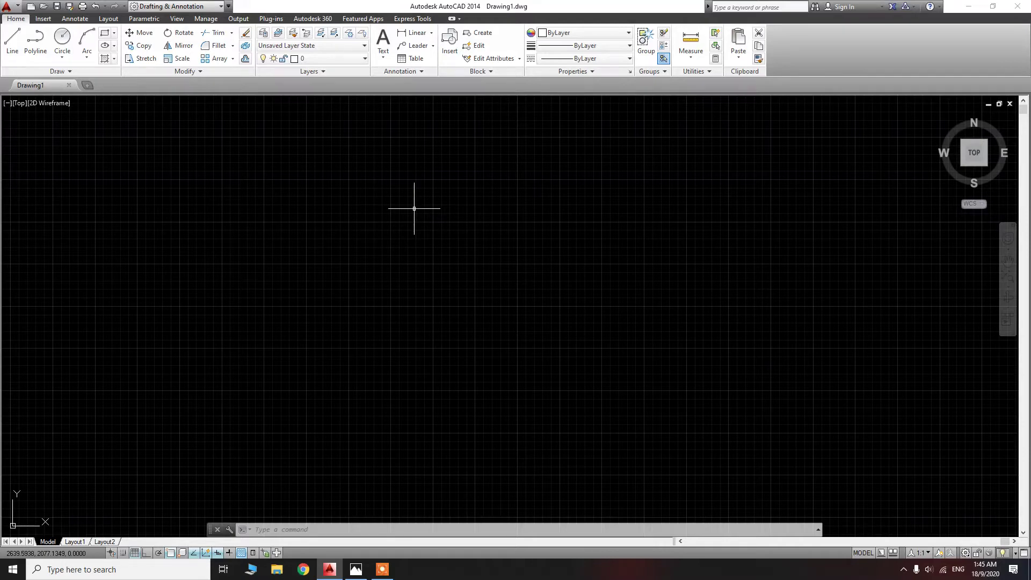
# Switch to the AutoCAD Classic workspace and close the Tool Palettes window
pyautogui.click(177, 6)
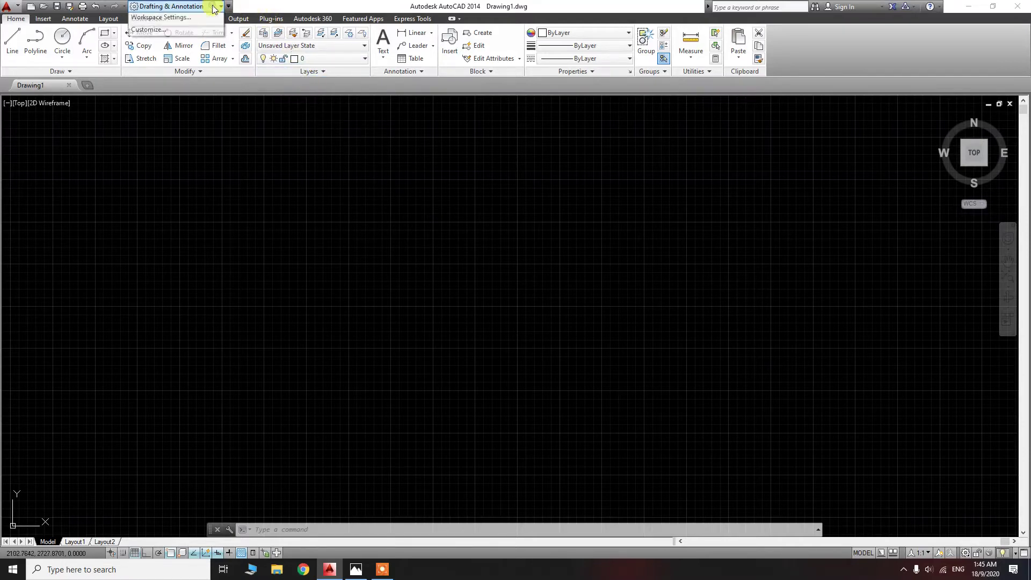
pyautogui.click(201, 56)
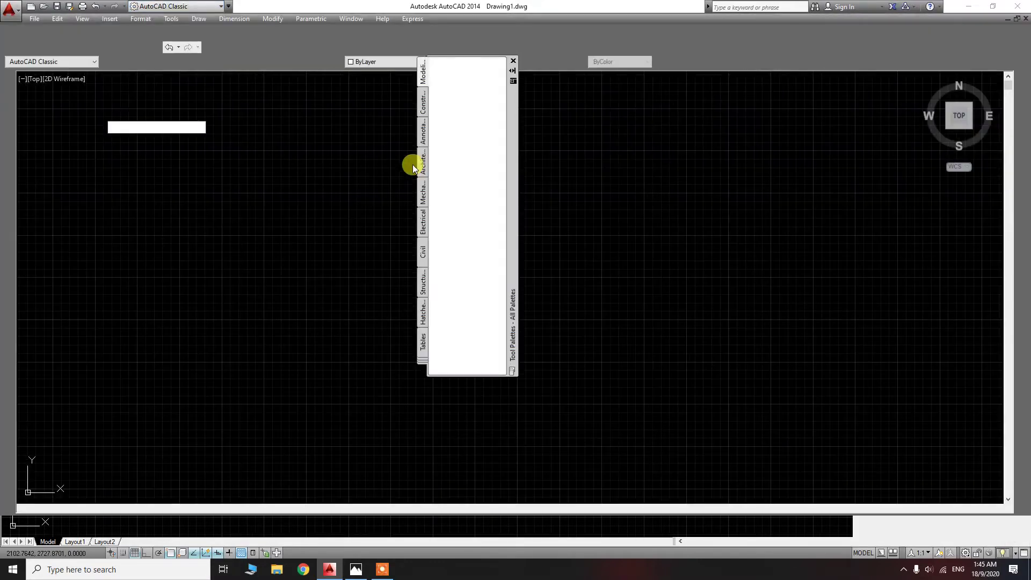
pyautogui.click(513, 61)
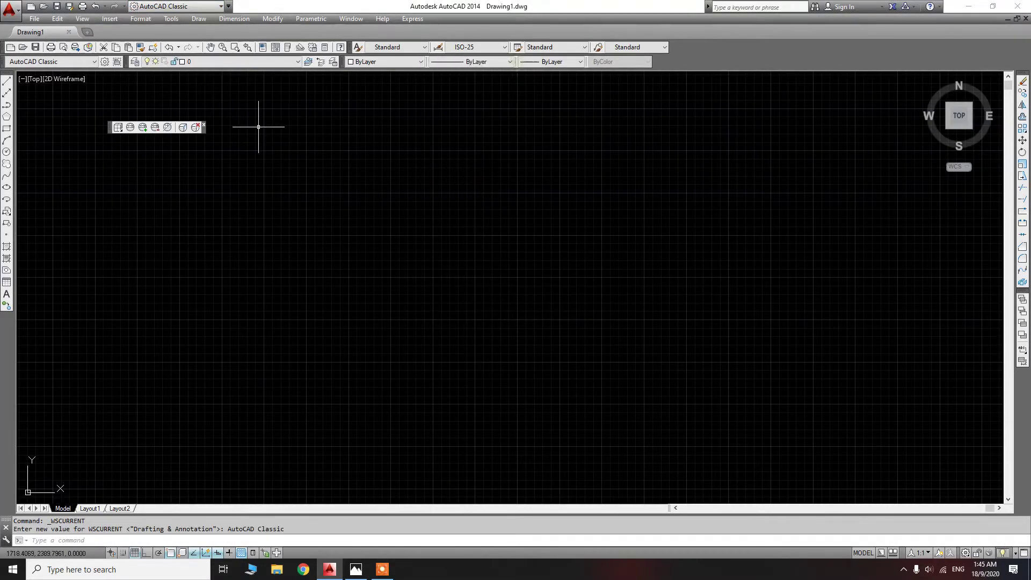
# Close the small floating toolbar and cancel any active command
pyautogui.click(203, 124)
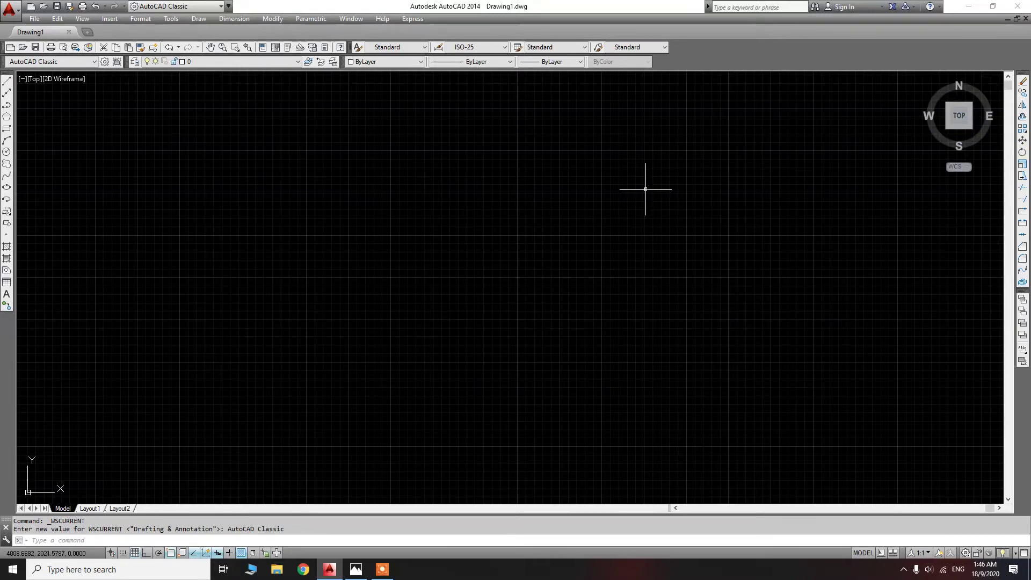
pyautogui.press('Escape')
pyautogui.press('Escape')
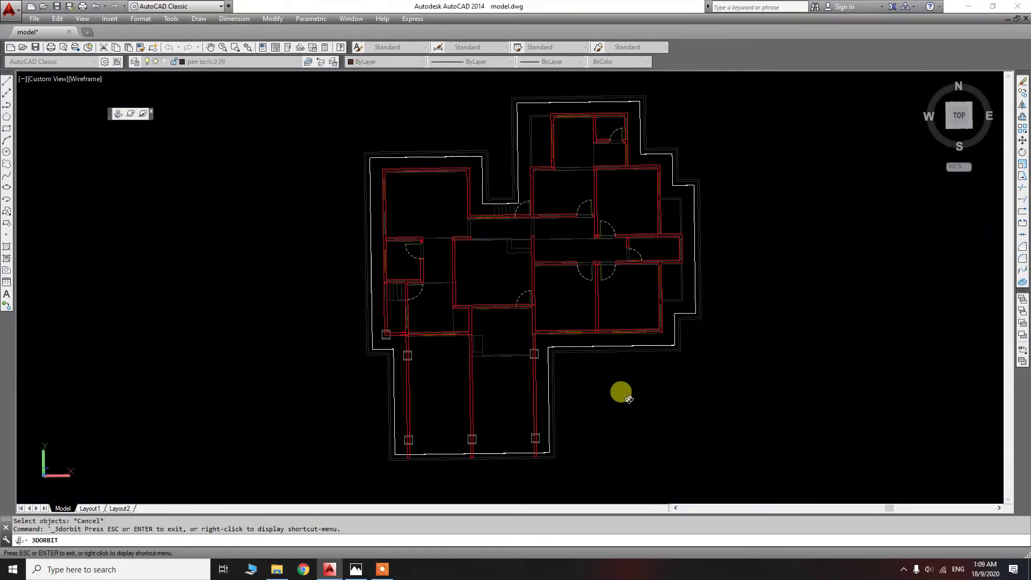
pyautogui.moveTo(638, 406); pyautogui.dragTo(499, 267)
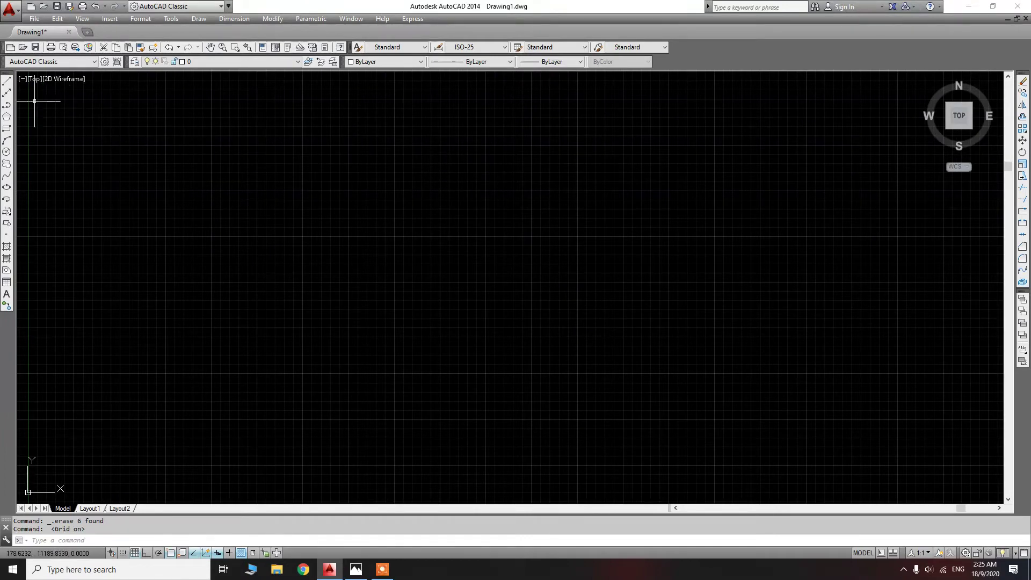
# Draw an open stepped outline of ten connected orthogonal line segments with Ortho on
pyautogui.click(6, 80)
pyautogui.click(245, 255)
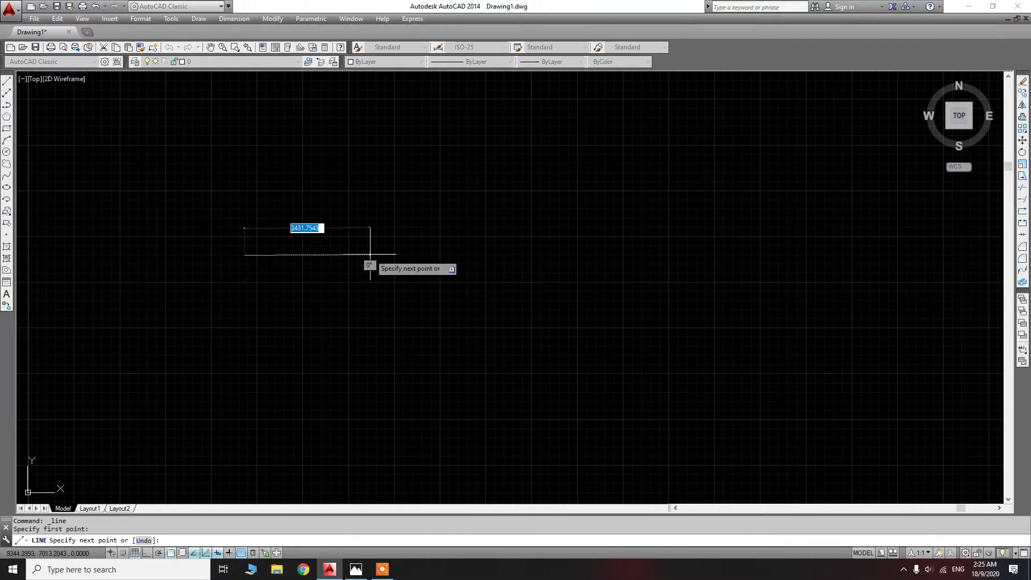
pyautogui.press('F8')
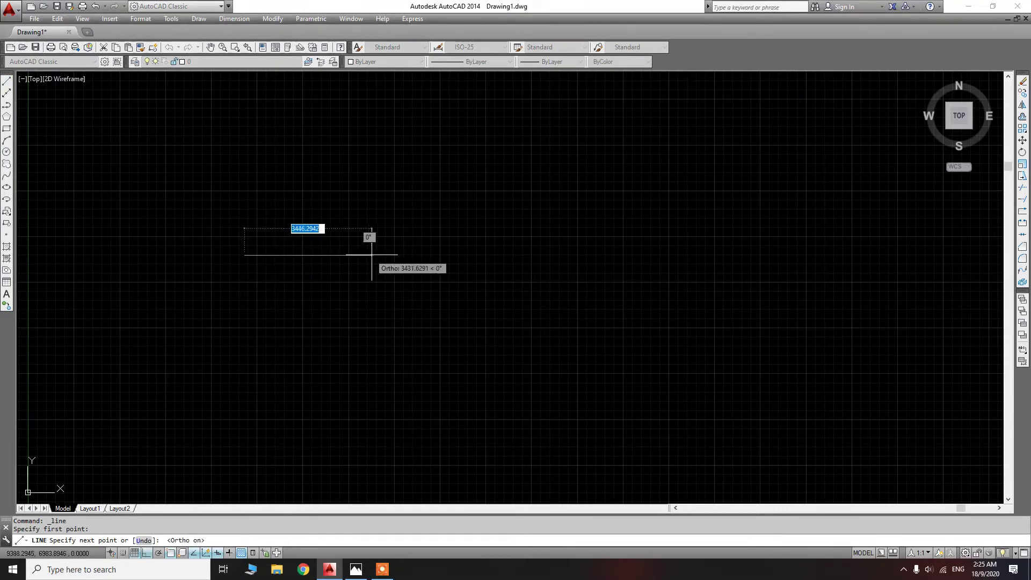
pyautogui.click(421, 267)
pyautogui.click(422, 212)
pyautogui.click(377, 212)
pyautogui.click(377, 175)
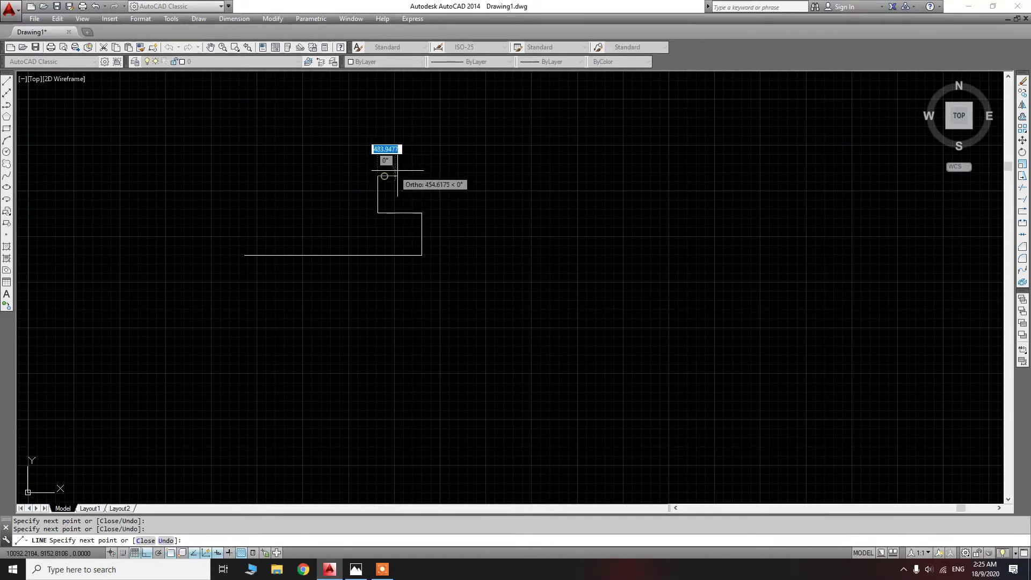
pyautogui.click(482, 176)
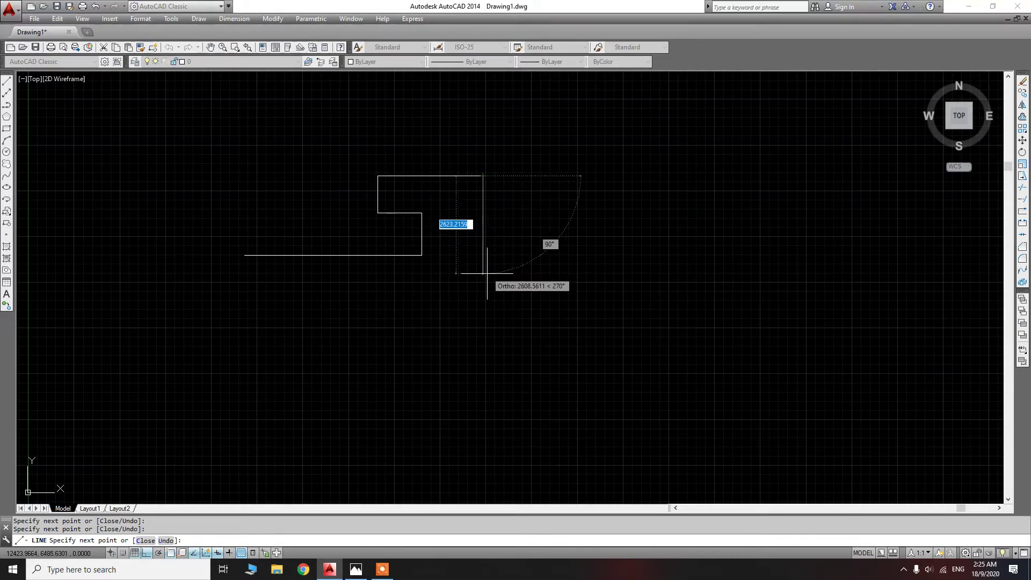
pyautogui.click(482, 289)
pyautogui.click(438, 289)
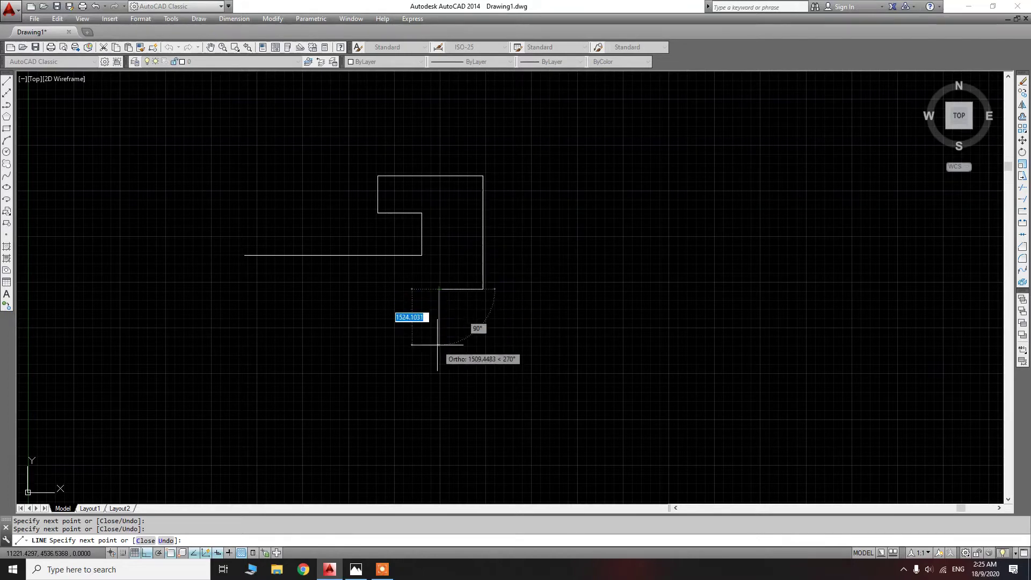
pyautogui.click(438, 357)
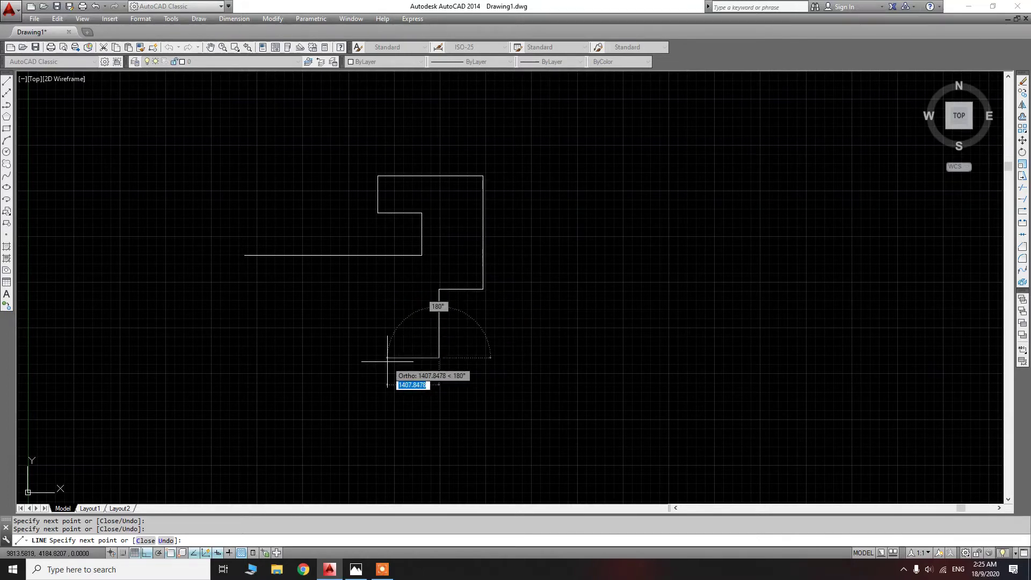
pyautogui.click(366, 357)
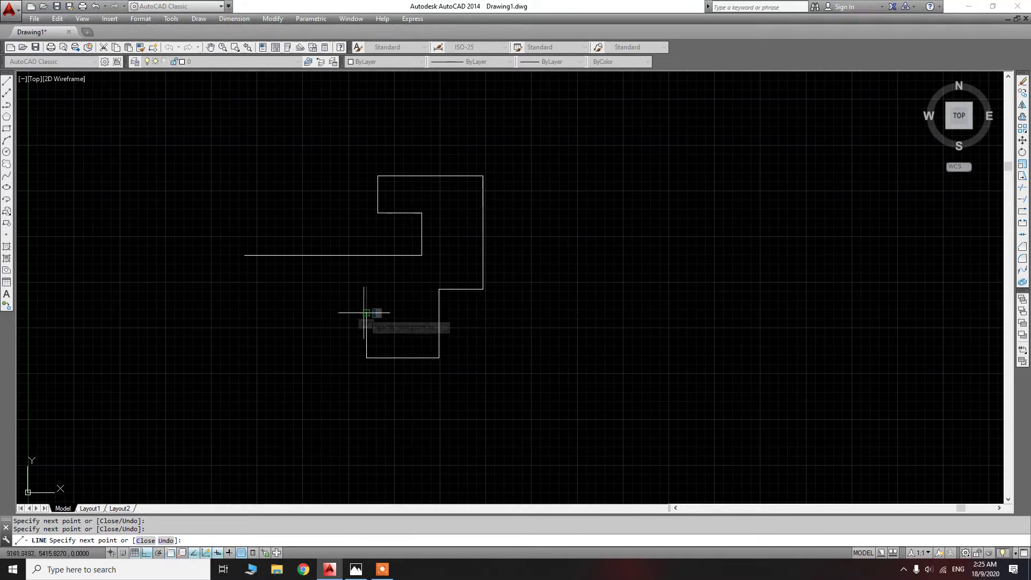
pyautogui.click(367, 312)
pyautogui.press('Return')
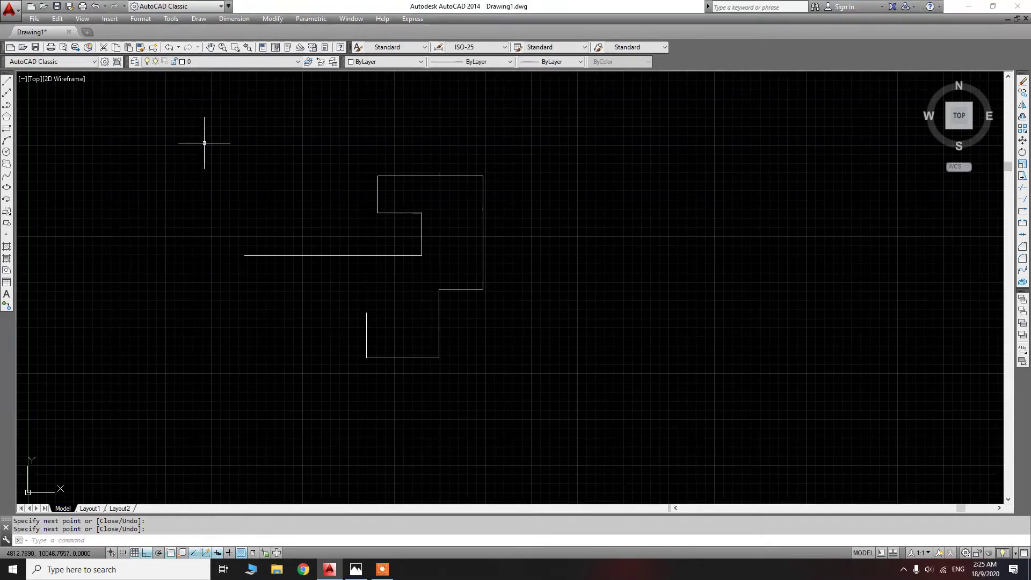
pyautogui.click(8, 97)
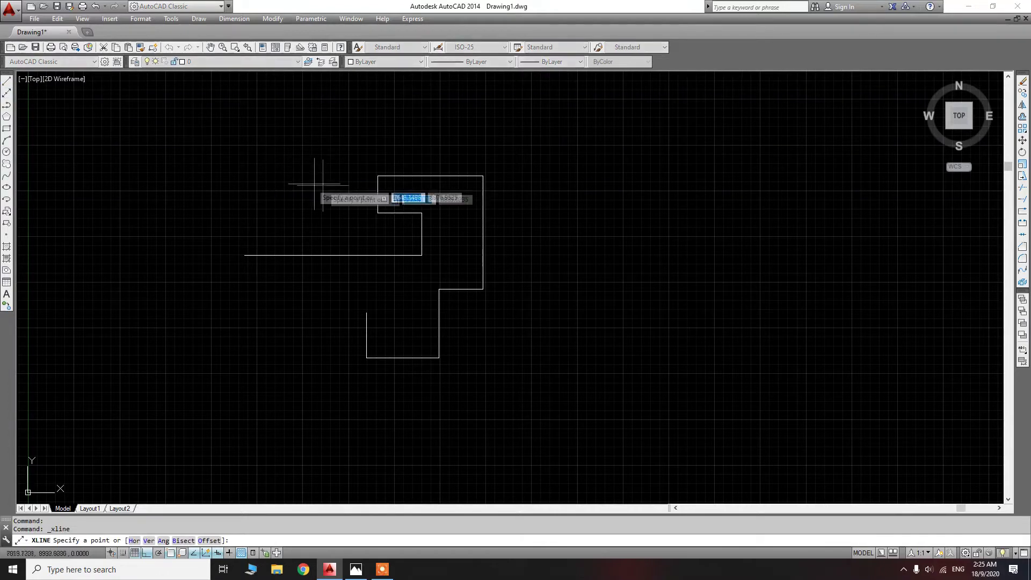
pyautogui.click(531, 231)
pyautogui.click(533, 256)
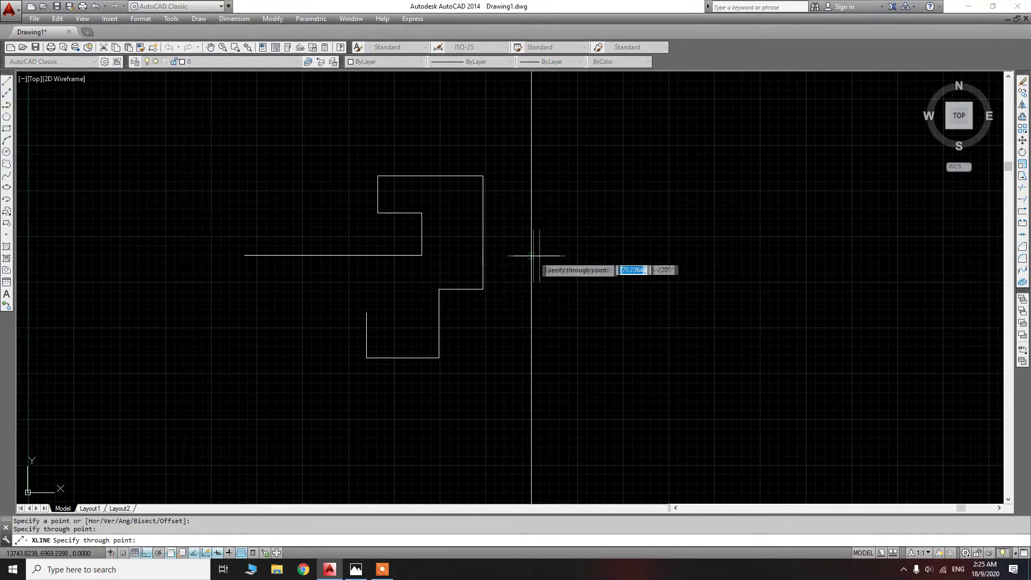
pyautogui.press('Return')
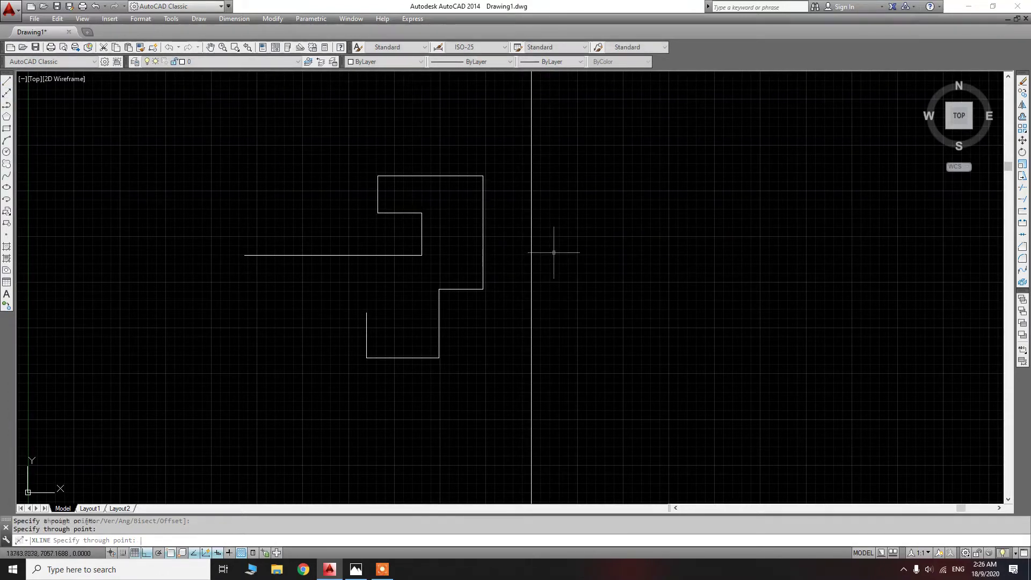
pyautogui.press('Return')
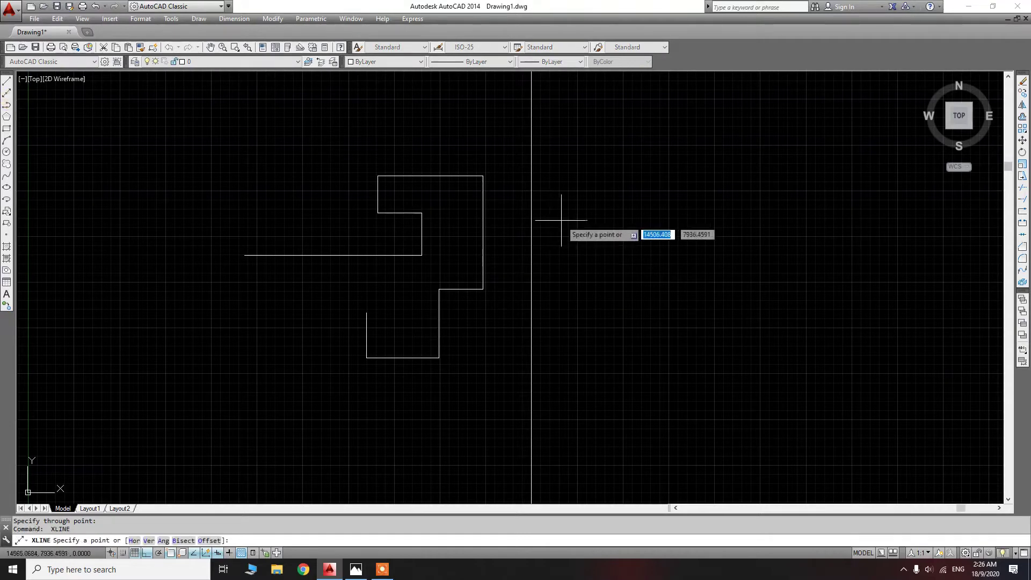
pyautogui.click(574, 236)
pyautogui.press('Return')
pyautogui.click(621, 220)
pyautogui.click(629, 253)
pyautogui.press('Return')
pyautogui.click(620, 252)
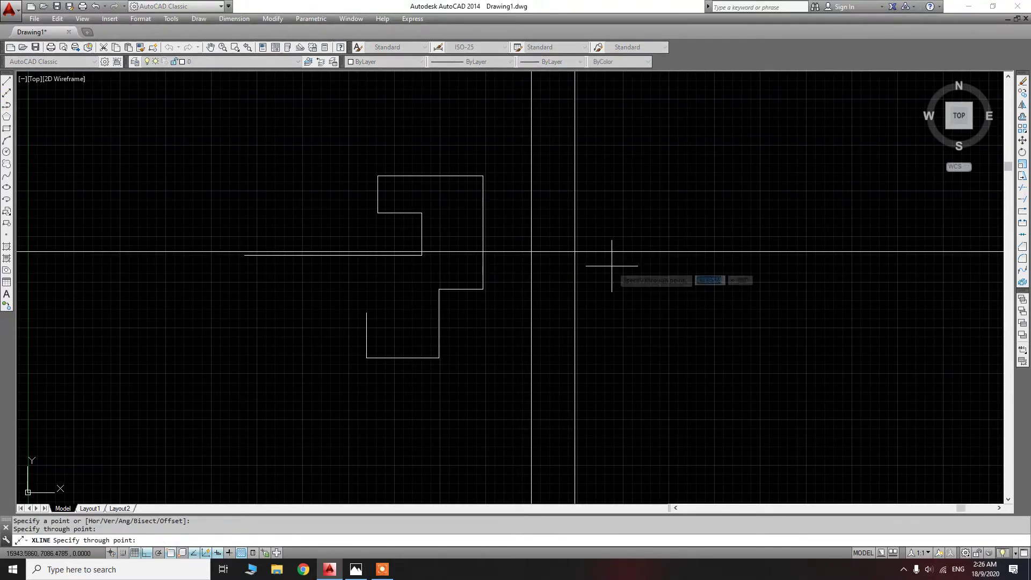
pyautogui.press('Return')
pyautogui.scroll(-2, 561, 290)
pyautogui.scroll(4, 579, 268)
pyautogui.scroll(-2, 573, 259)
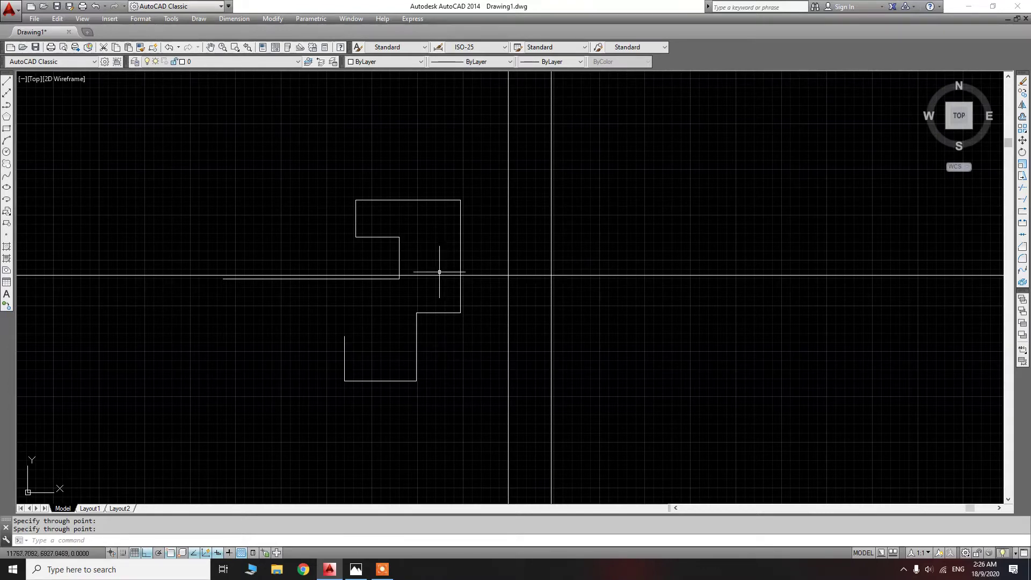
pyautogui.scroll(2, 460, 202)
pyautogui.scroll(-3, 375, 308)
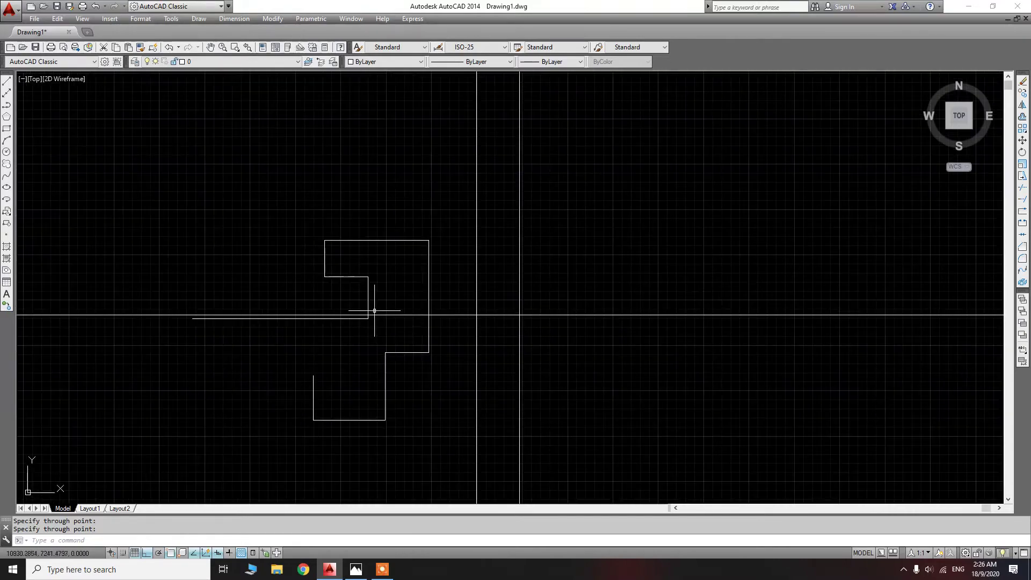
pyautogui.write('z')
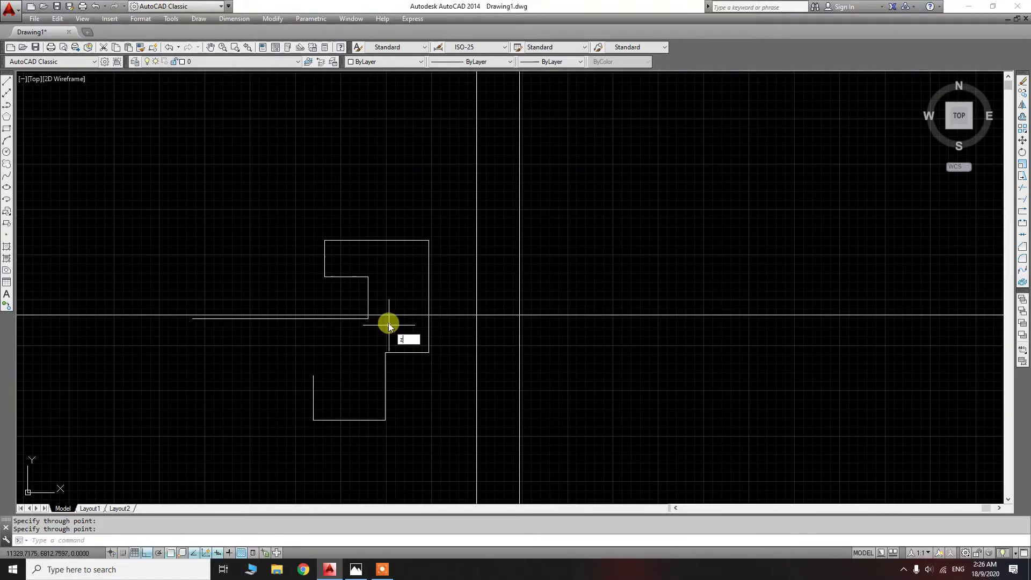
pyautogui.press('Return')
pyautogui.write('e')
pyautogui.press('Return')
pyautogui.scroll(-5, 355, 365)
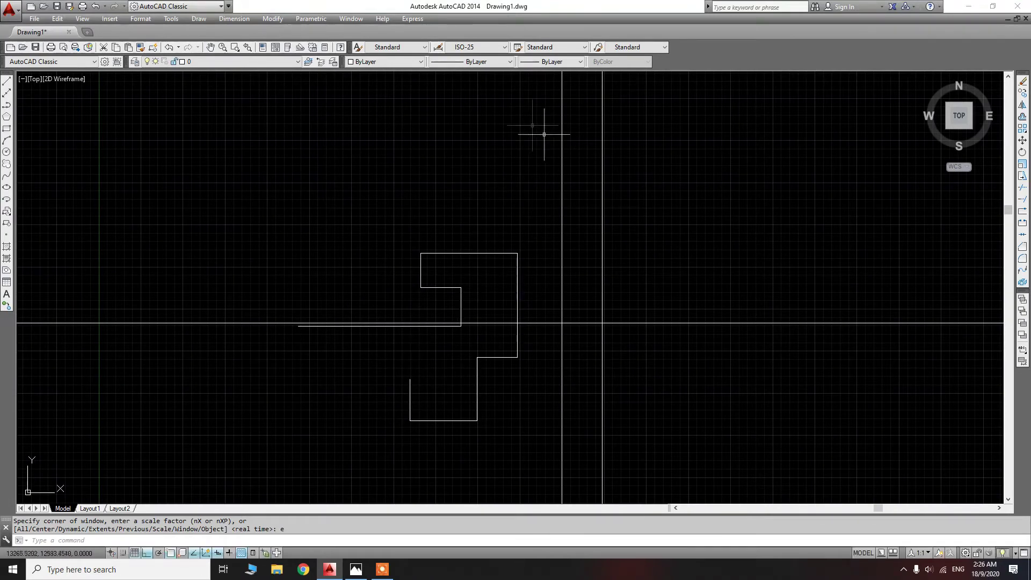
pyautogui.scroll(2, 545, 220)
pyautogui.click(664, 206)
pyautogui.click(530, 231)
pyautogui.click(788, 309)
pyautogui.click(672, 411)
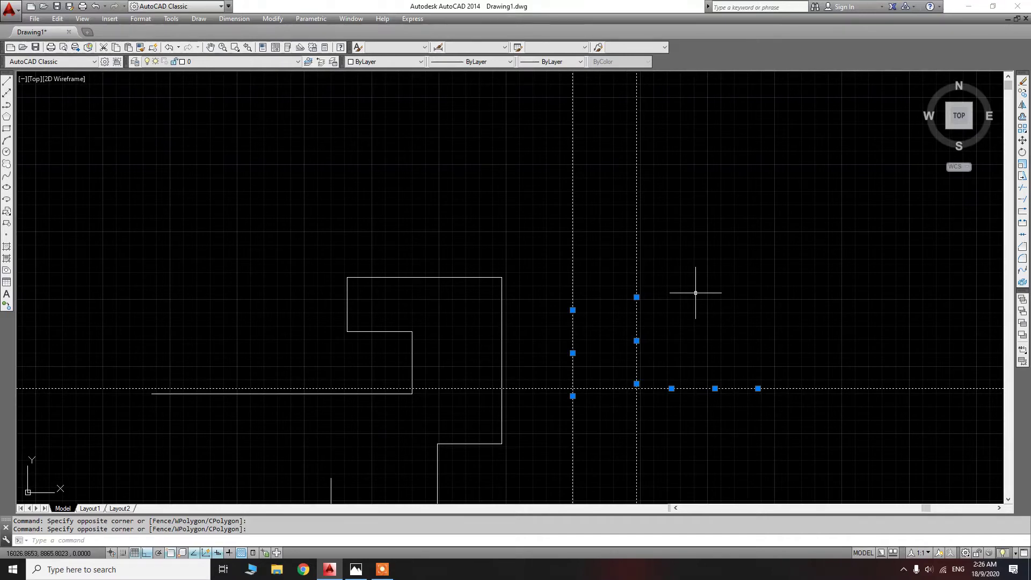
pyautogui.press('Delete')
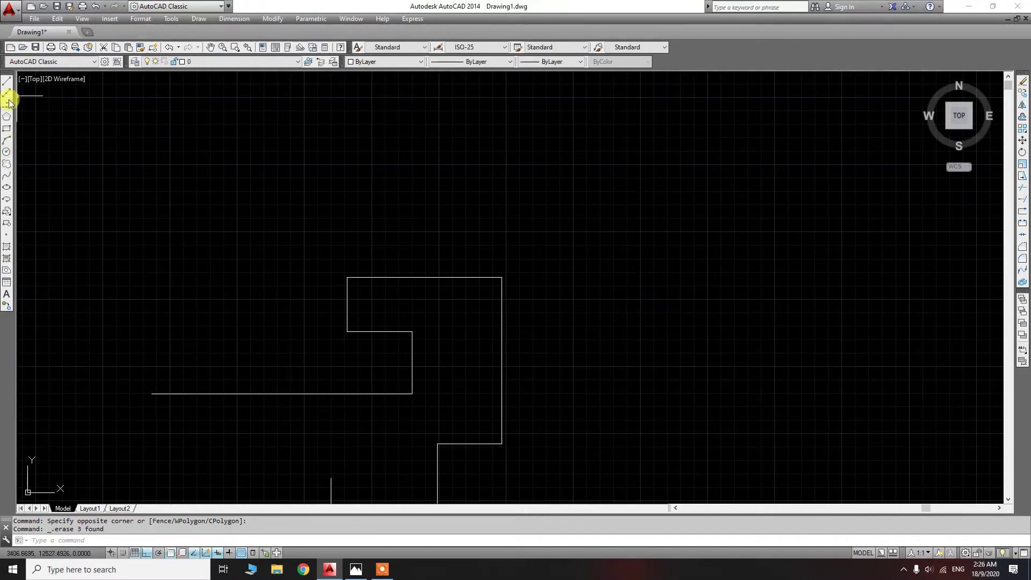
pyautogui.click(9, 106)
# Pan the view, hide the grid, and start a polyline with its first arc segment
pyautogui.scroll(-2, 237, 230)
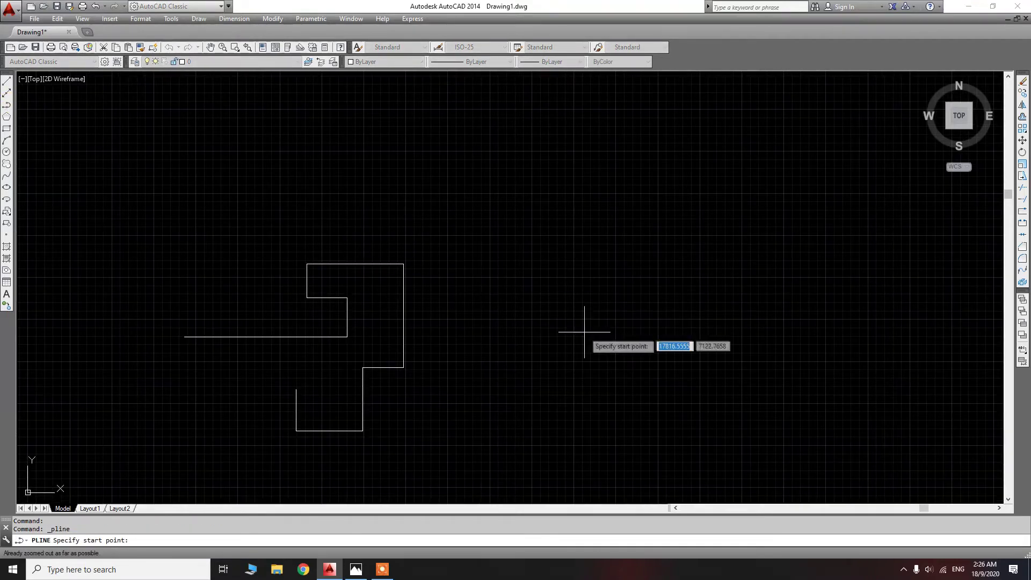
pyautogui.moveTo(587, 340); pyautogui.dragTo(374, 303, button='middle')
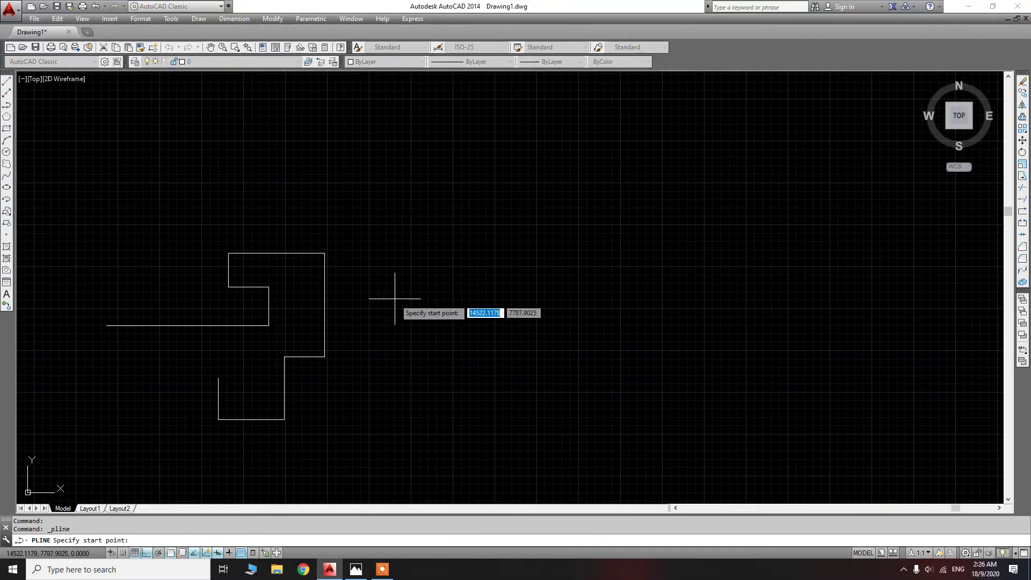
pyautogui.press('F7')
pyautogui.click(397, 247)
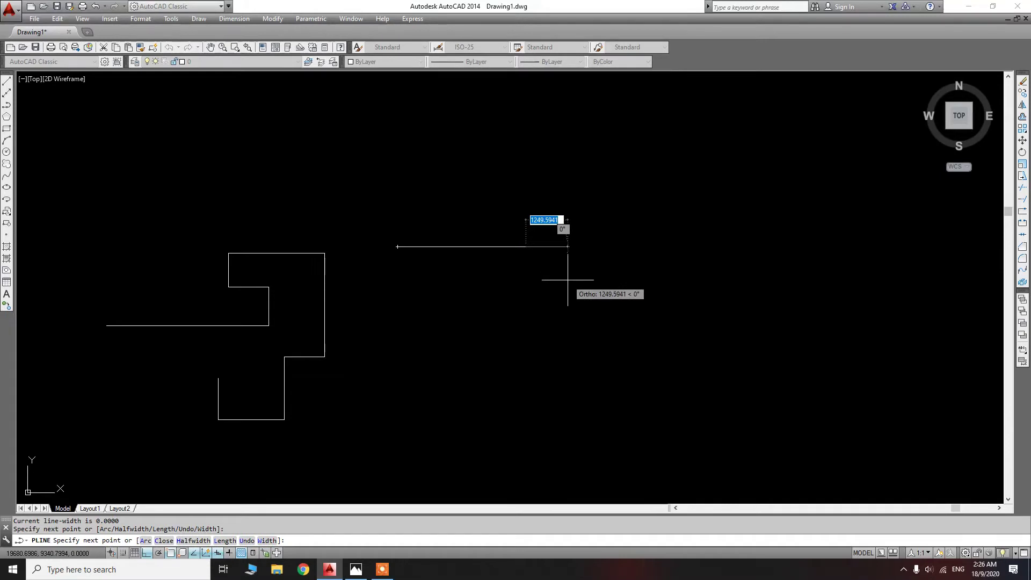
pyautogui.press('F8')
pyautogui.write('a')
pyautogui.press('Return')
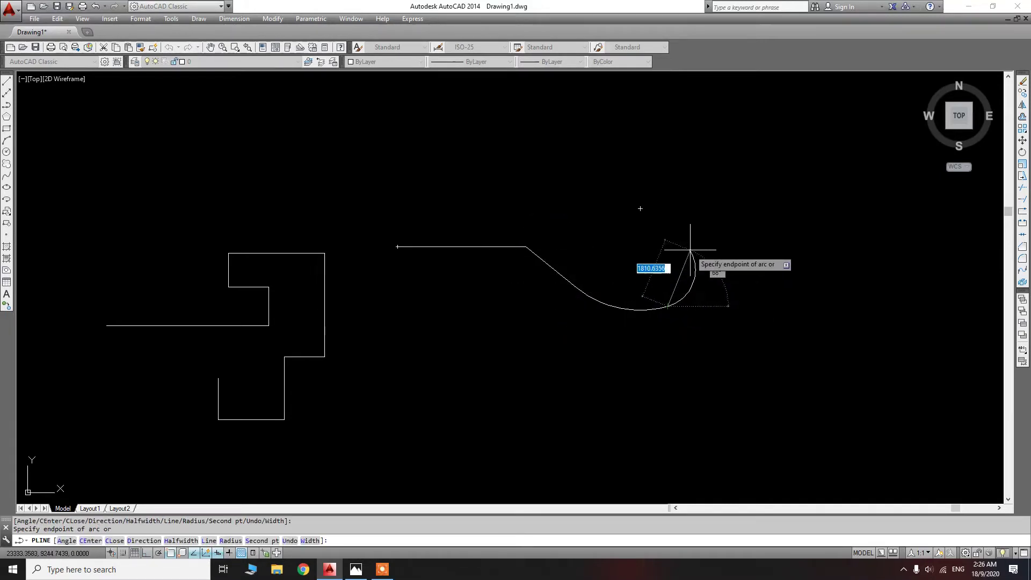
pyautogui.click(693, 245)
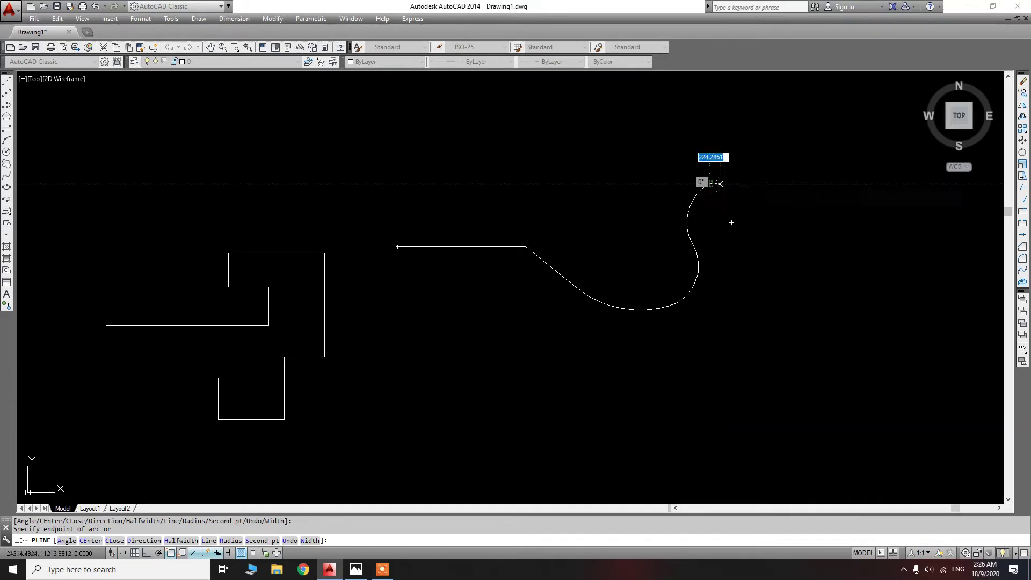
# Keep the default half-widths and draw the next wide arc segment
pyautogui.write('h')
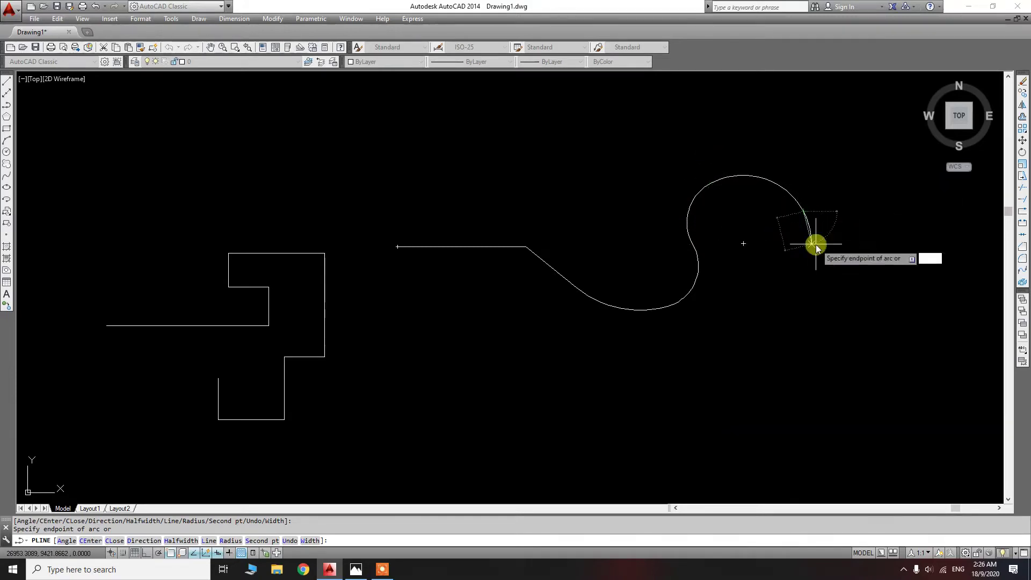
pyautogui.press('Return')
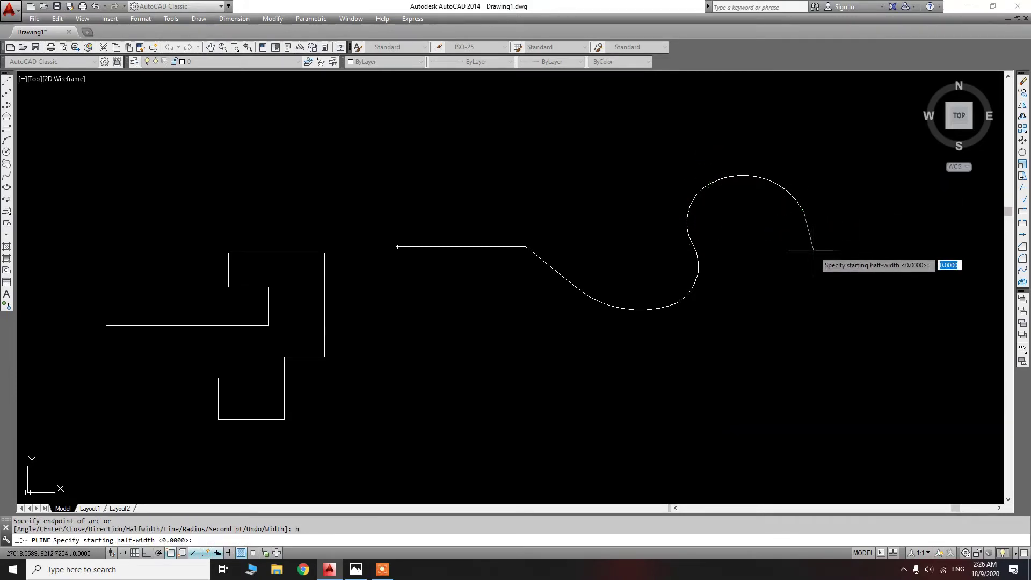
pyautogui.press('Return')
pyautogui.press('Return')
pyautogui.click(794, 324)
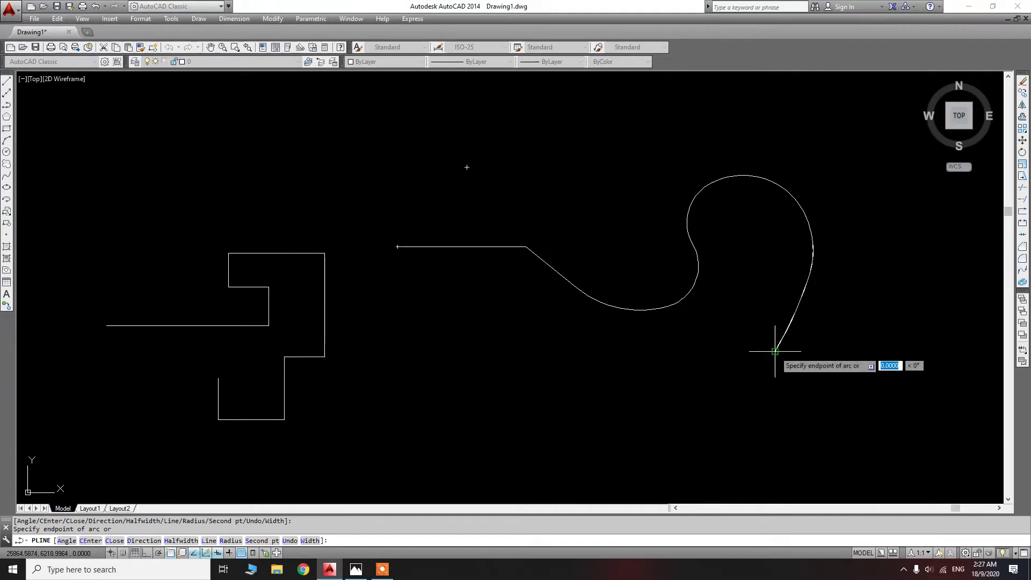
pyautogui.scroll(5, 808, 304)
pyautogui.scroll(3, 751, 375)
pyautogui.scroll(-3, 756, 400)
pyautogui.scroll(-3, 748, 340)
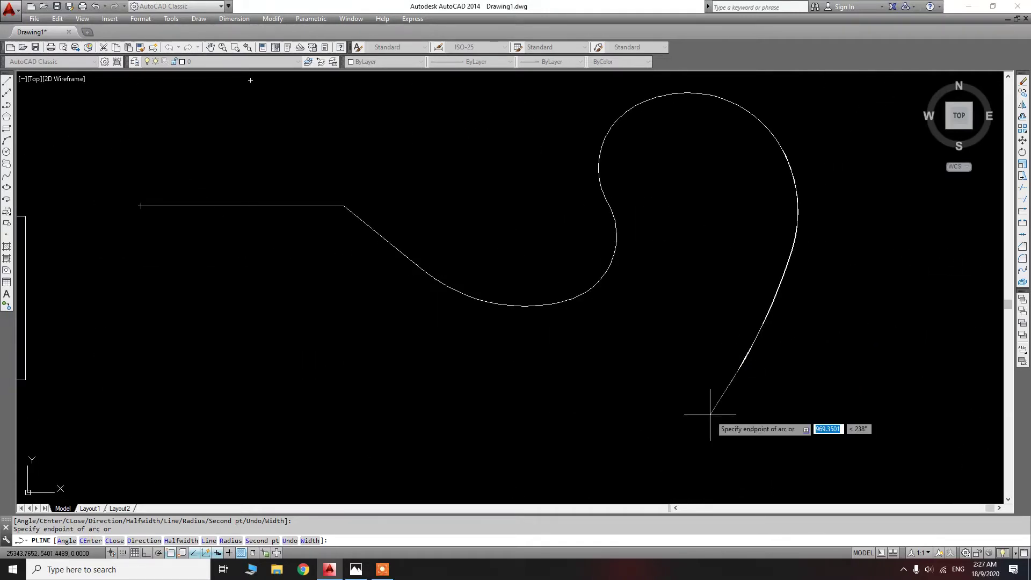
pyautogui.click(709, 415)
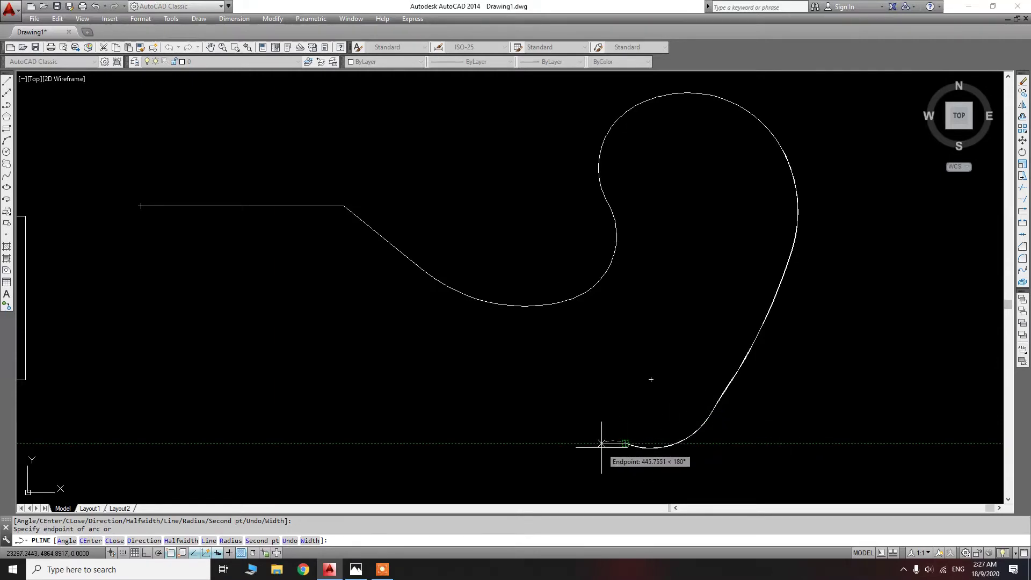
# Add a tapered arc segment with half-widths 3 to 10 and end the polyline
pyautogui.write('h')
pyautogui.press('Return')
pyautogui.click(495, 443)
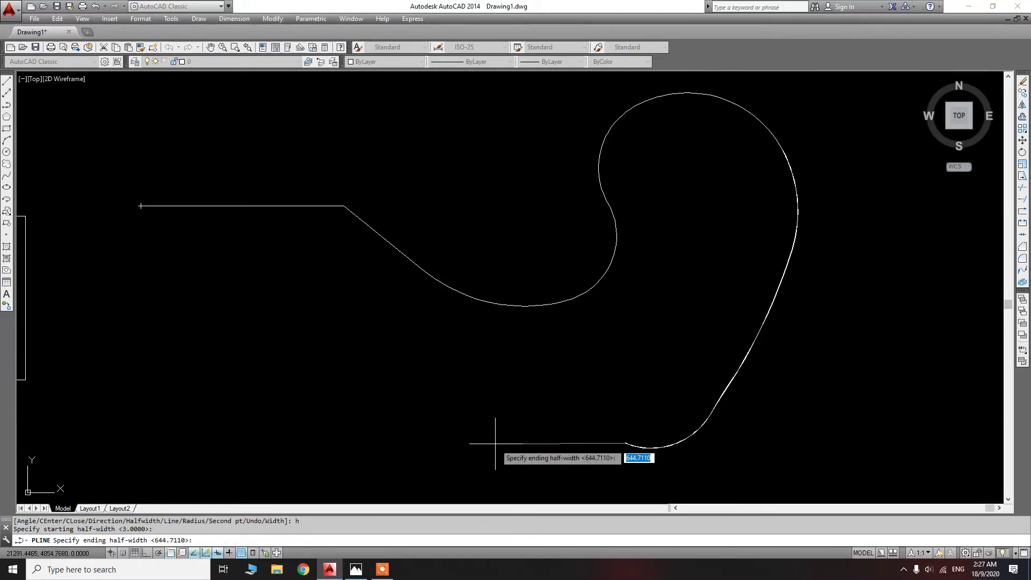
pyautogui.write('10')
pyautogui.press('Return')
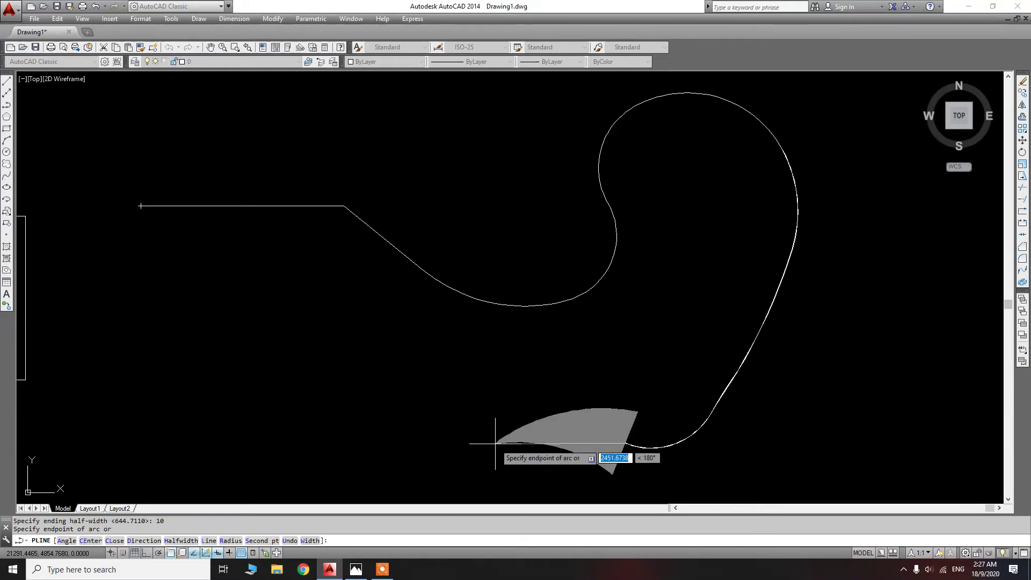
pyautogui.click(378, 305)
pyautogui.press('Escape')
# Window-select the curved polyline and erase it
pyautogui.scroll(-2, 579, 383)
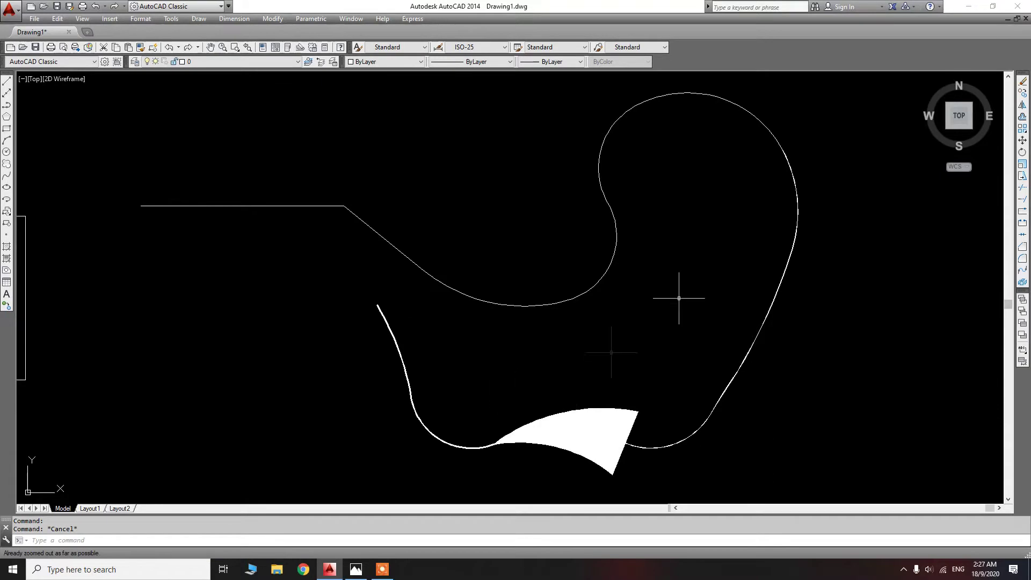
pyautogui.click(552, 299)
pyautogui.click(533, 320)
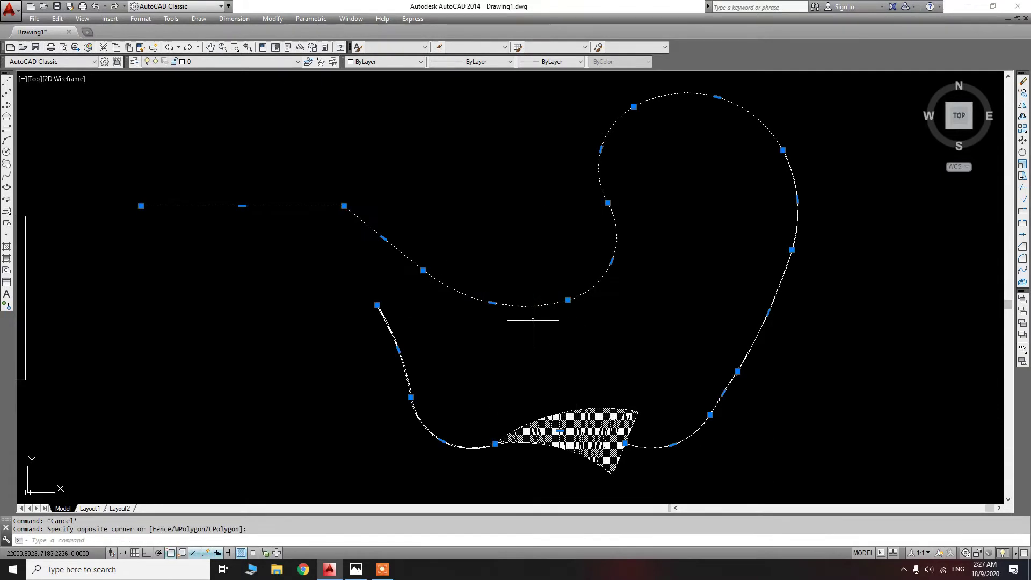
pyautogui.press('Delete')
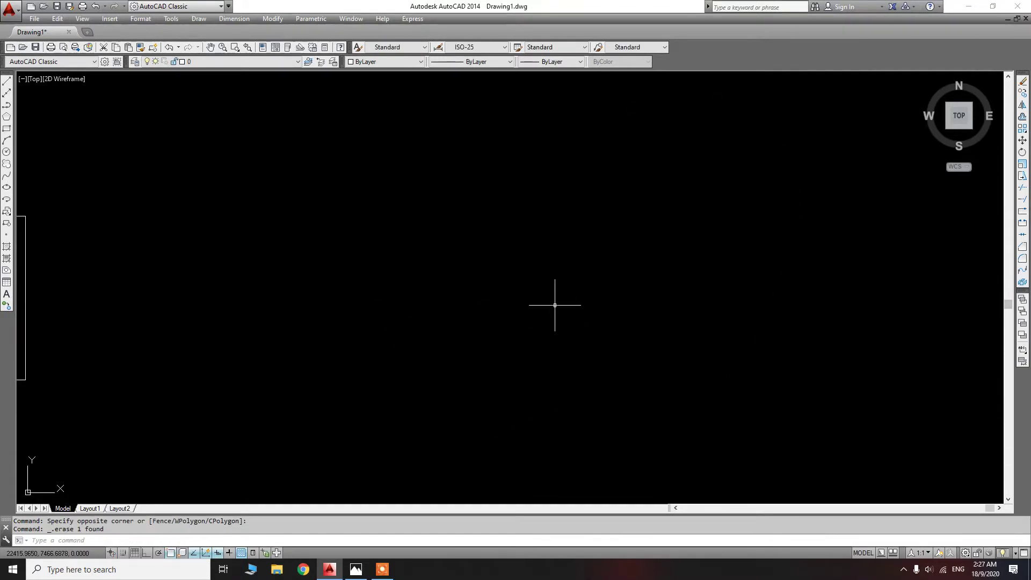
# Undo the erase, then draw an eight-sided circumscribed polygon left of the stepped shape
pyautogui.hotkey('ctrl', 'z')
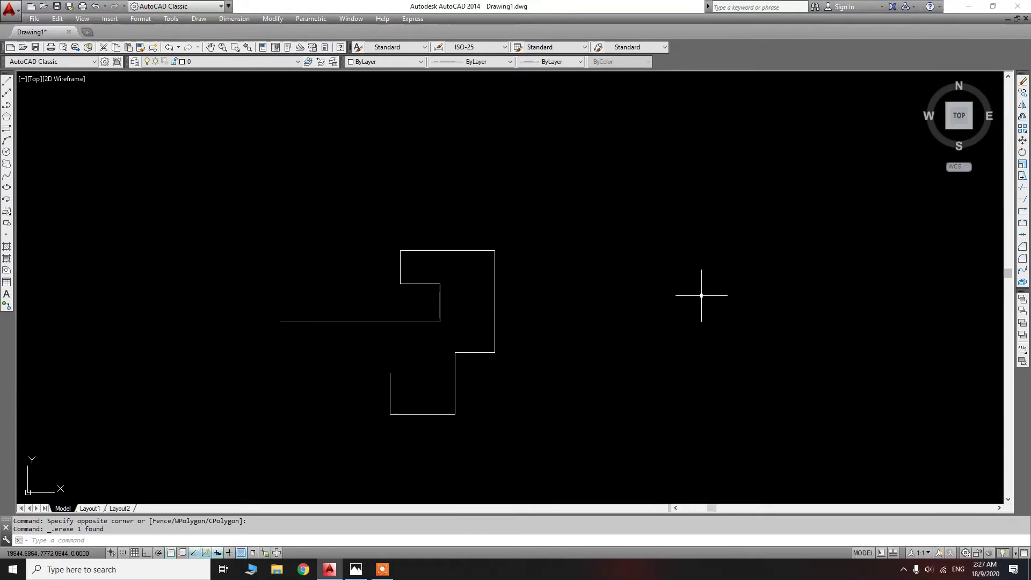
pyautogui.click(6, 116)
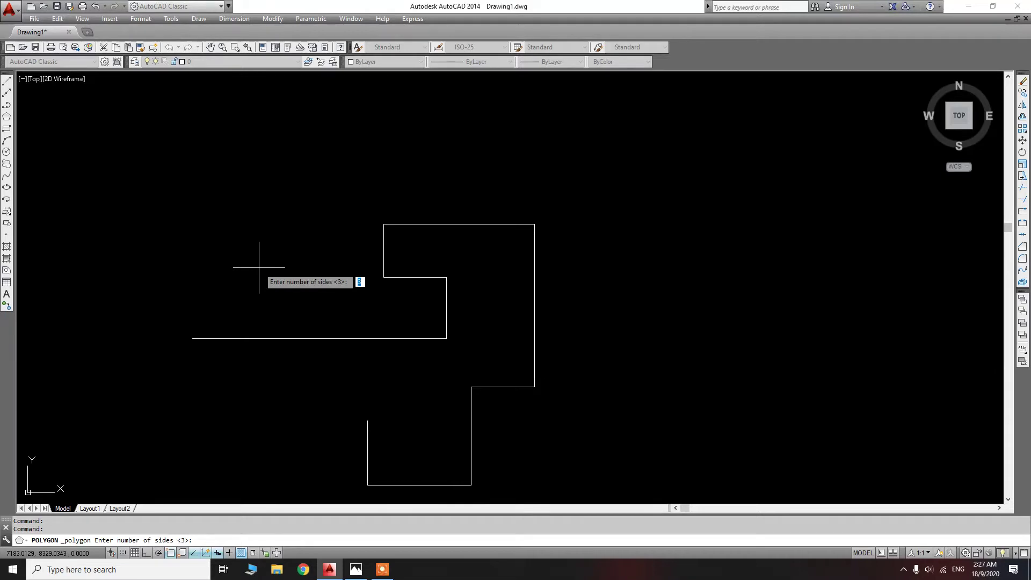
pyautogui.write('8')
pyautogui.press('Return')
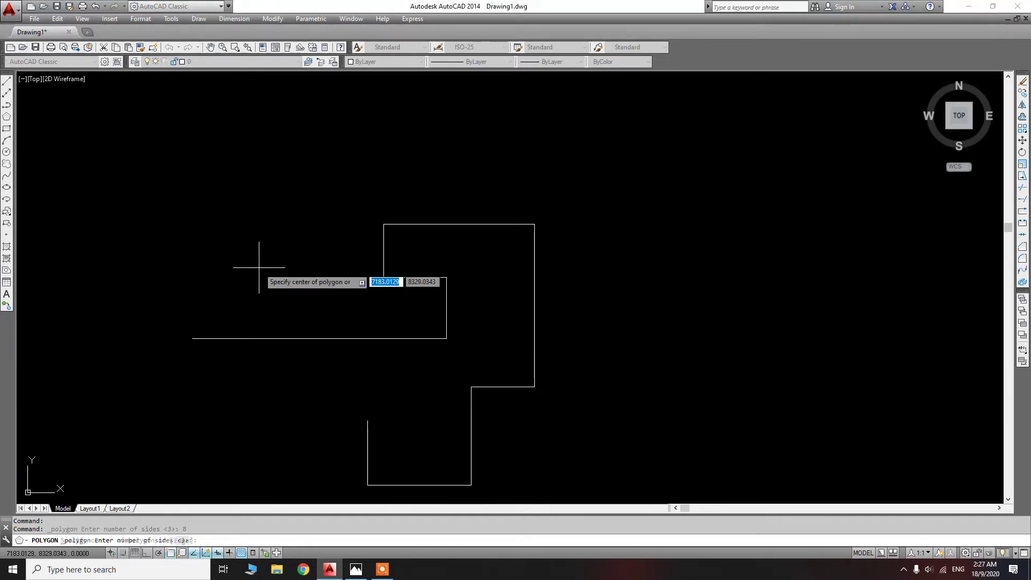
pyautogui.click(247, 239)
pyautogui.write('c')
pyautogui.press('Return')
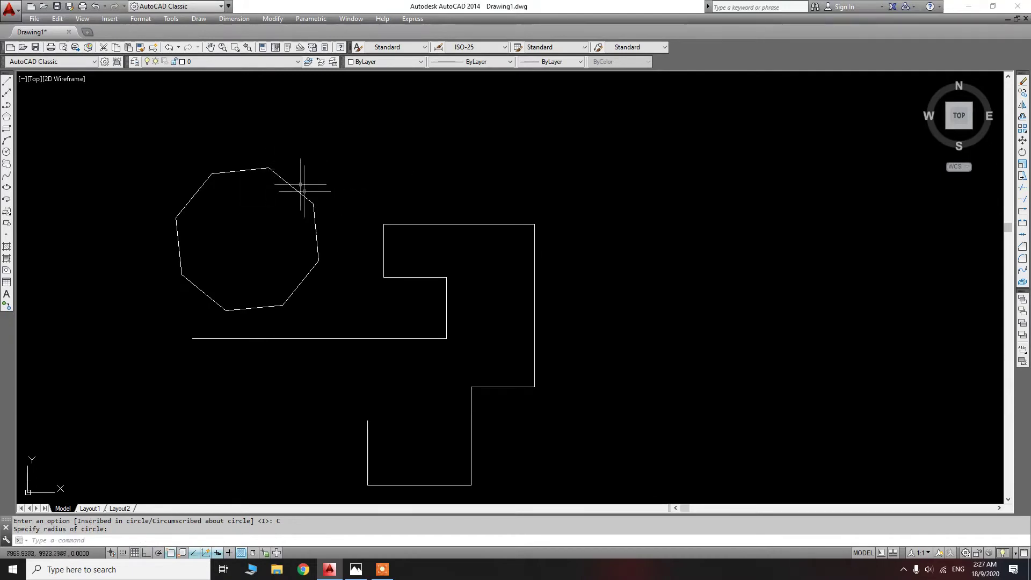
pyautogui.click(304, 177)
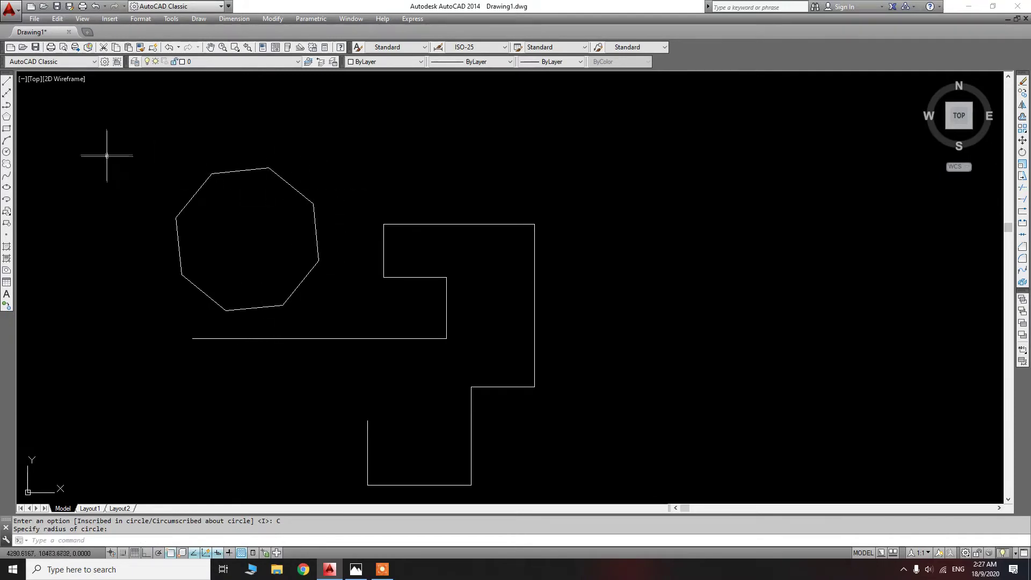
# Draw an inscribed three-sided polygon just above the octagon
pyautogui.click(6, 117)
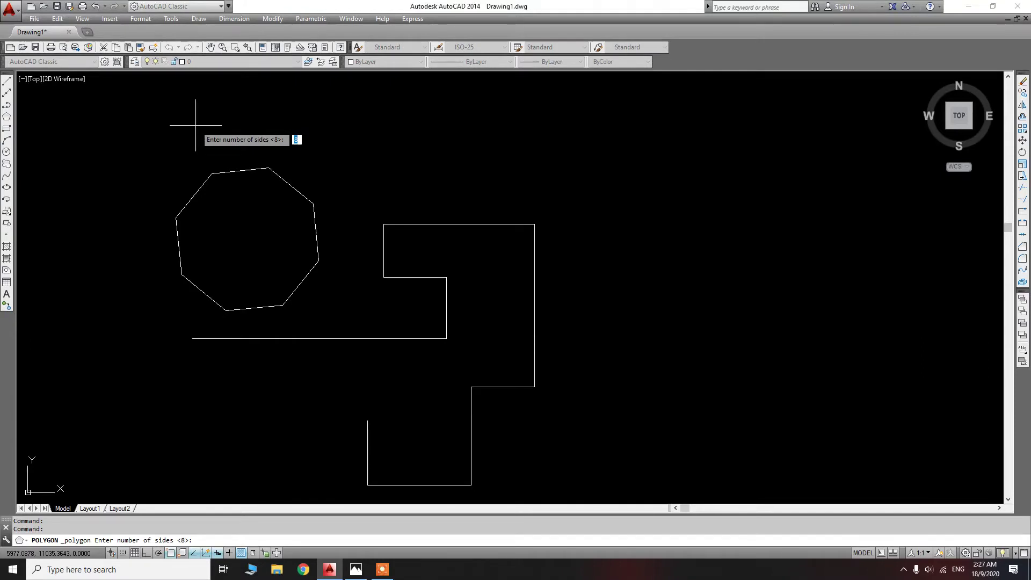
pyautogui.write('3')
pyautogui.press('Return')
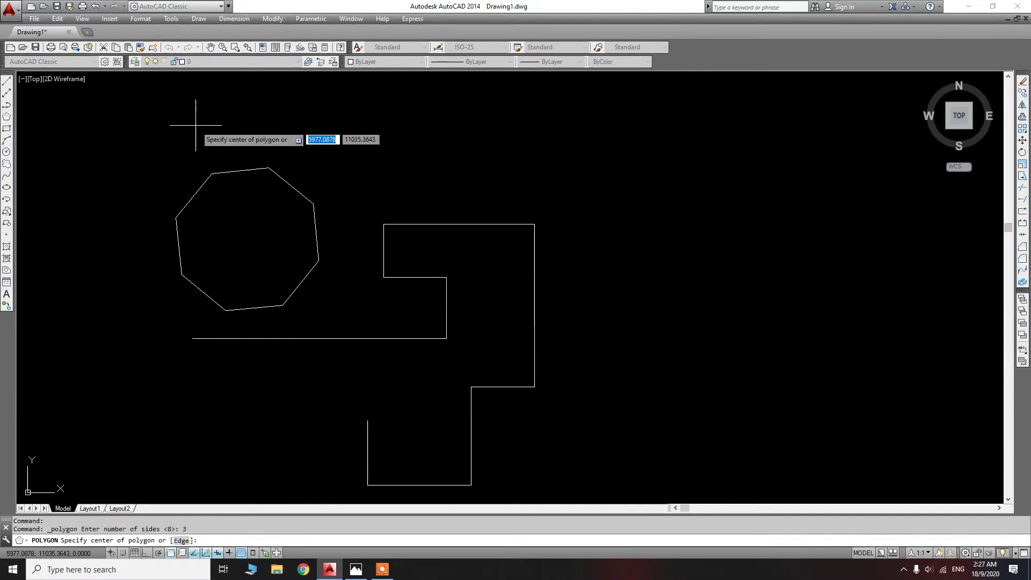
pyautogui.click(196, 125)
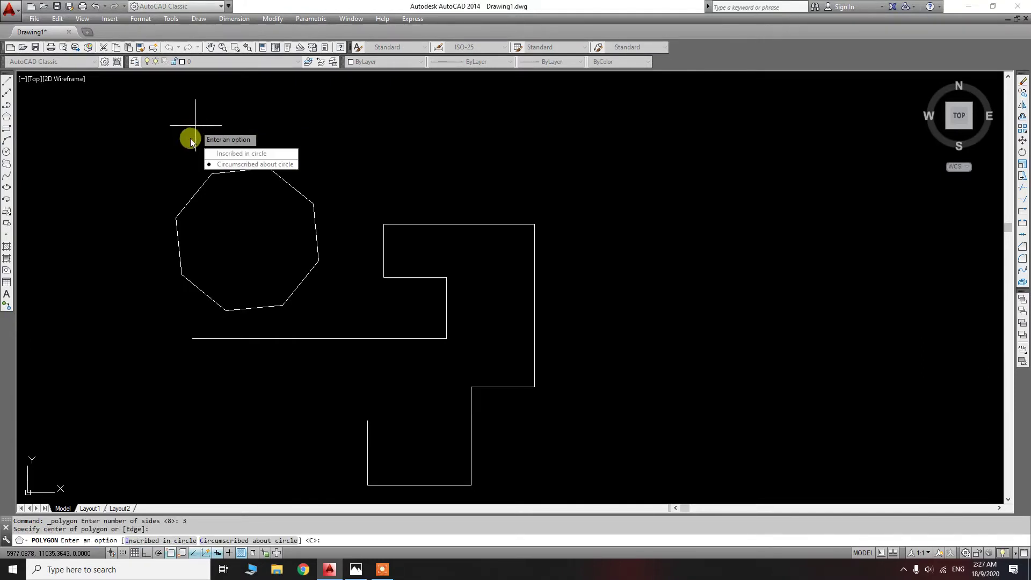
pyautogui.click(226, 154)
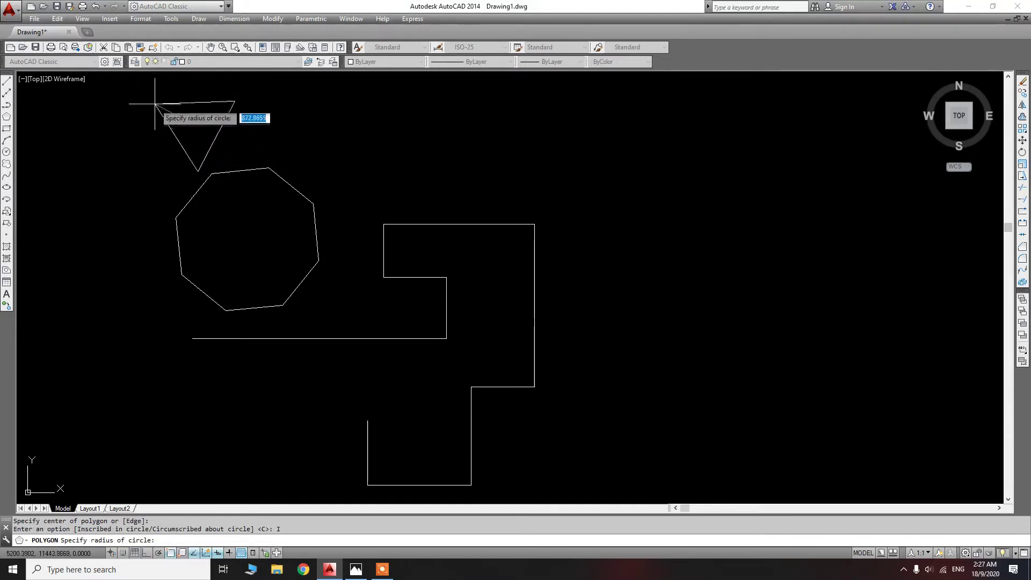
pyautogui.click(156, 104)
pyautogui.scroll(-2, 245, 236)
pyautogui.scroll(2, 233, 158)
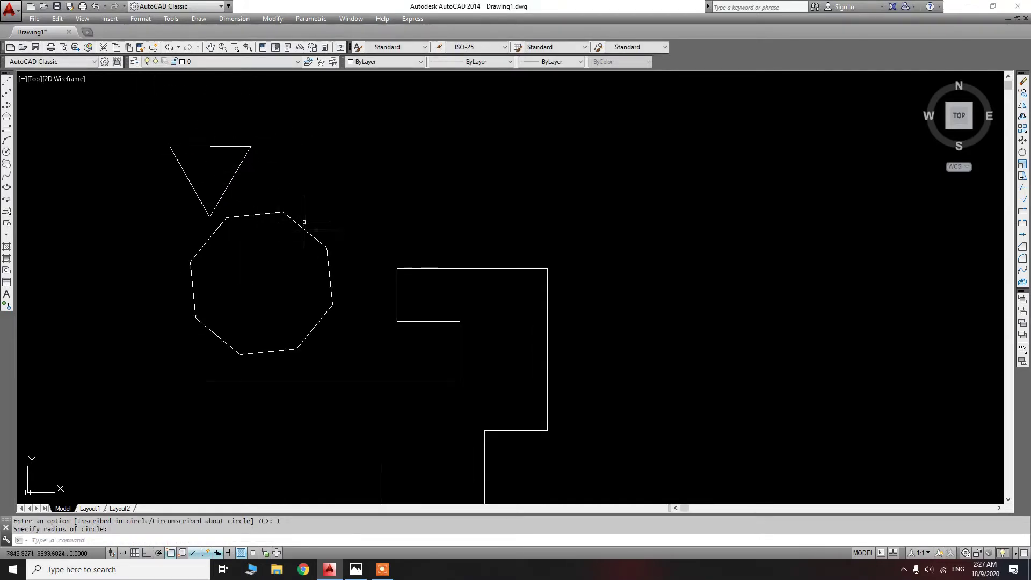
pyautogui.click(6, 129)
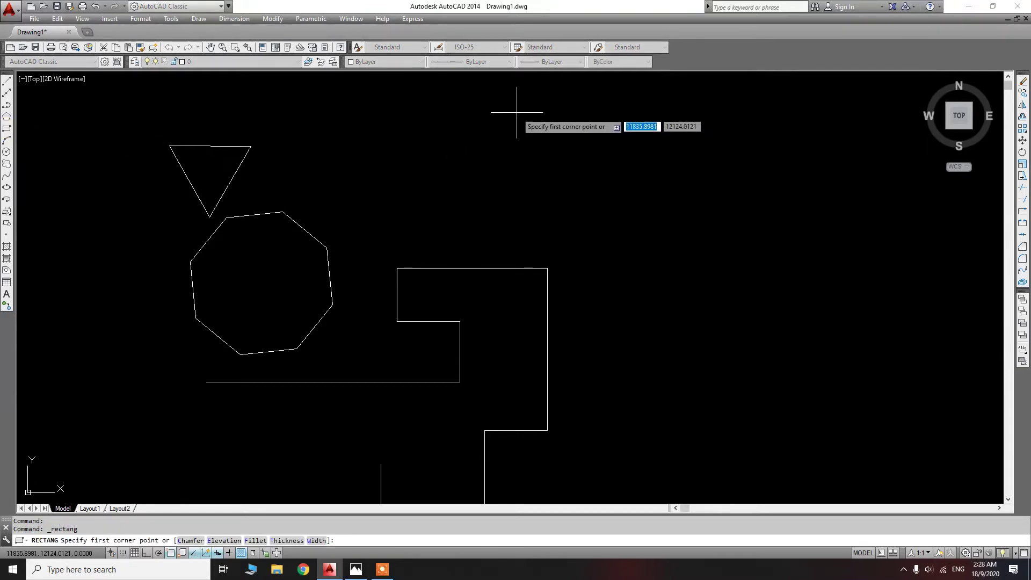
# Draw a large rectangle and a smaller one beside it, then select both
pyautogui.click(575, 110)
pyautogui.click(452, 172)
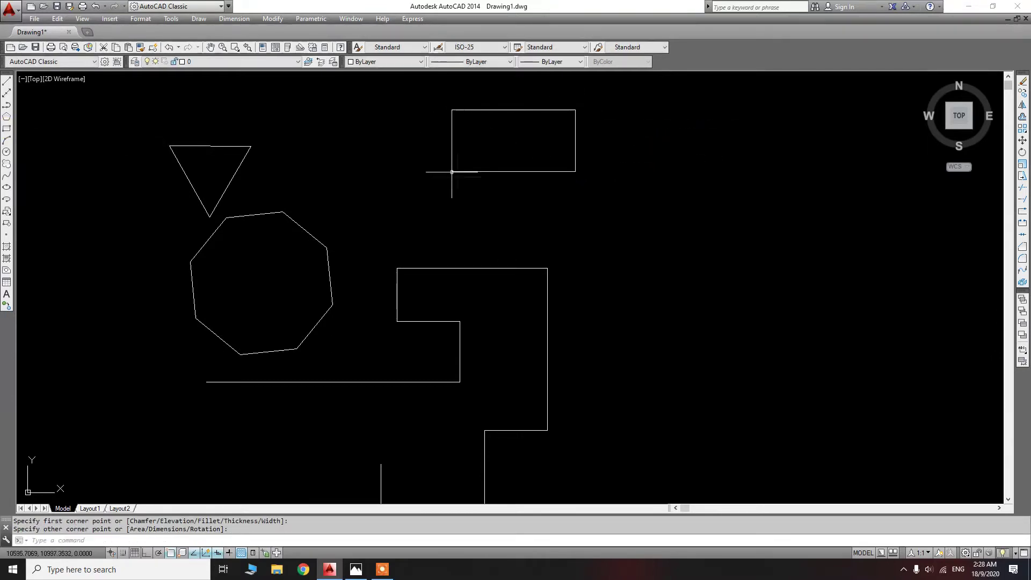
pyautogui.click(8, 130)
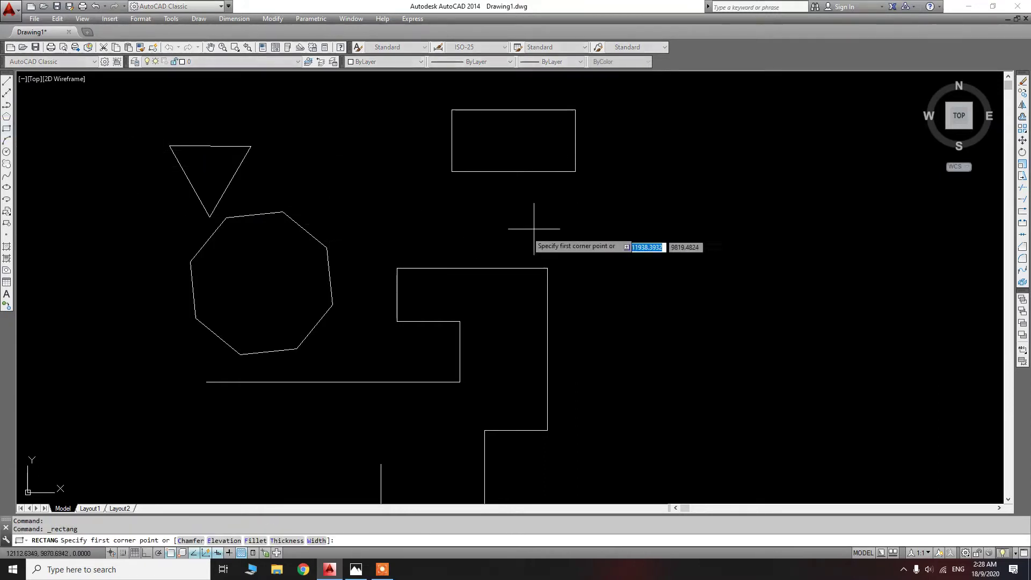
pyautogui.click(635, 160)
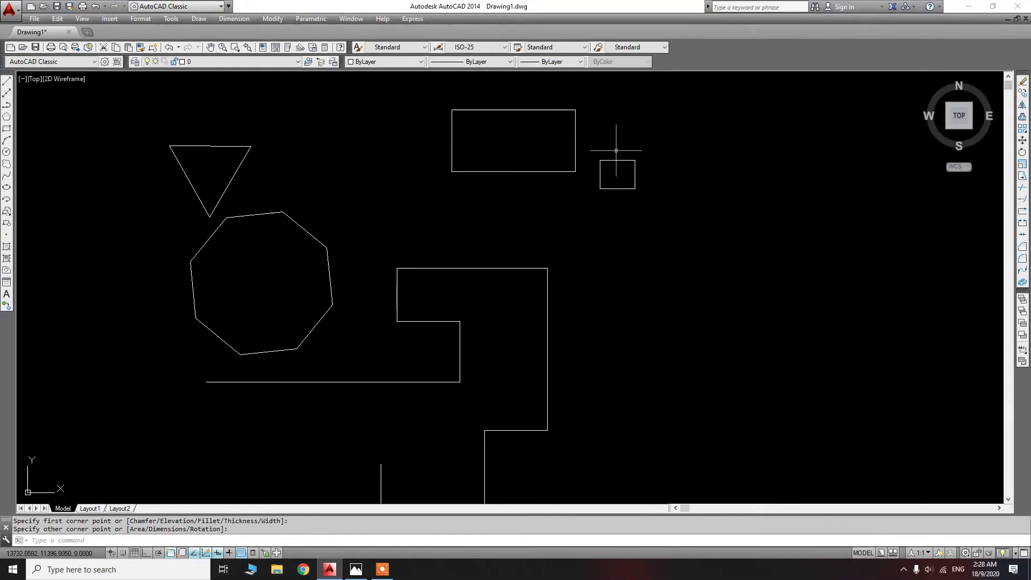
pyautogui.moveTo(616, 150); pyautogui.dragTo(565, 203)
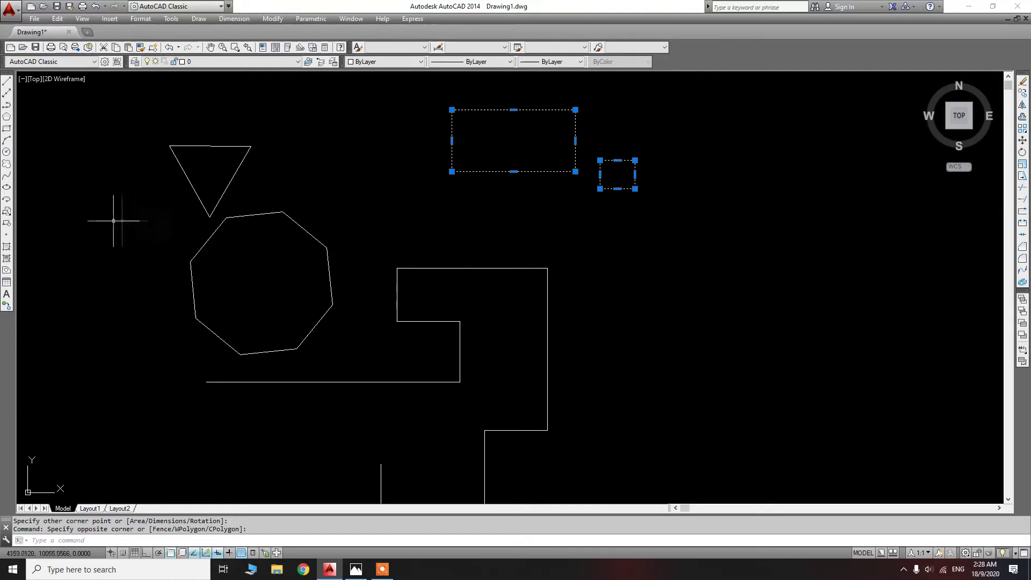
pyautogui.click(7, 141)
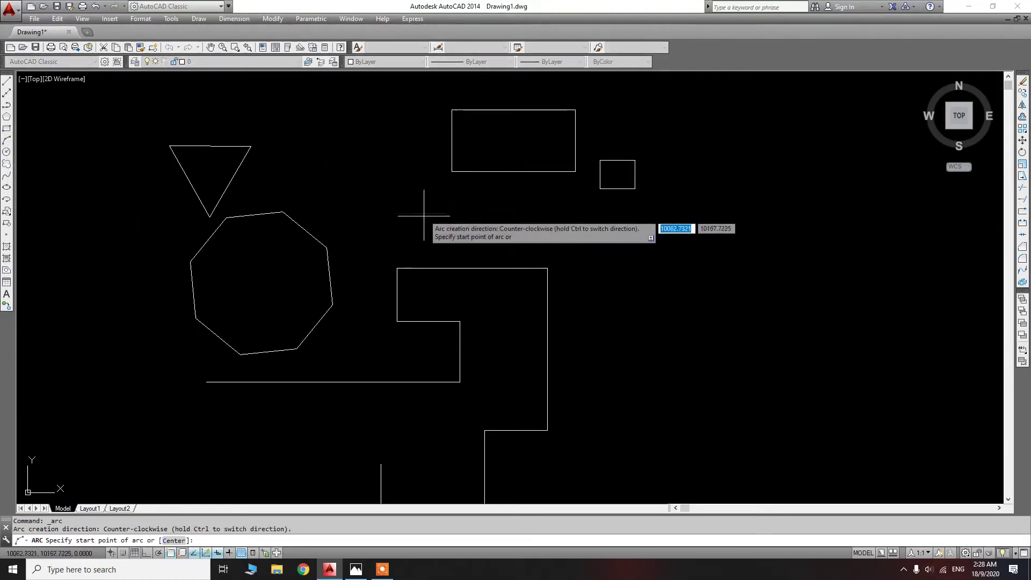
# Draw a half-circle arc between the stepped outline's two left corners
pyautogui.click(397, 268)
pyautogui.click(397, 322)
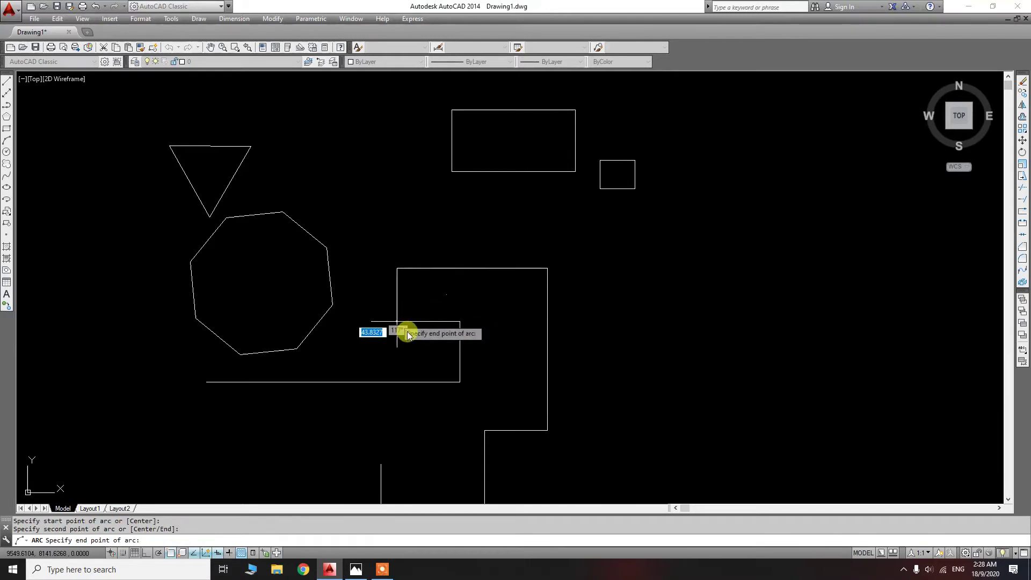
pyautogui.press('Return')
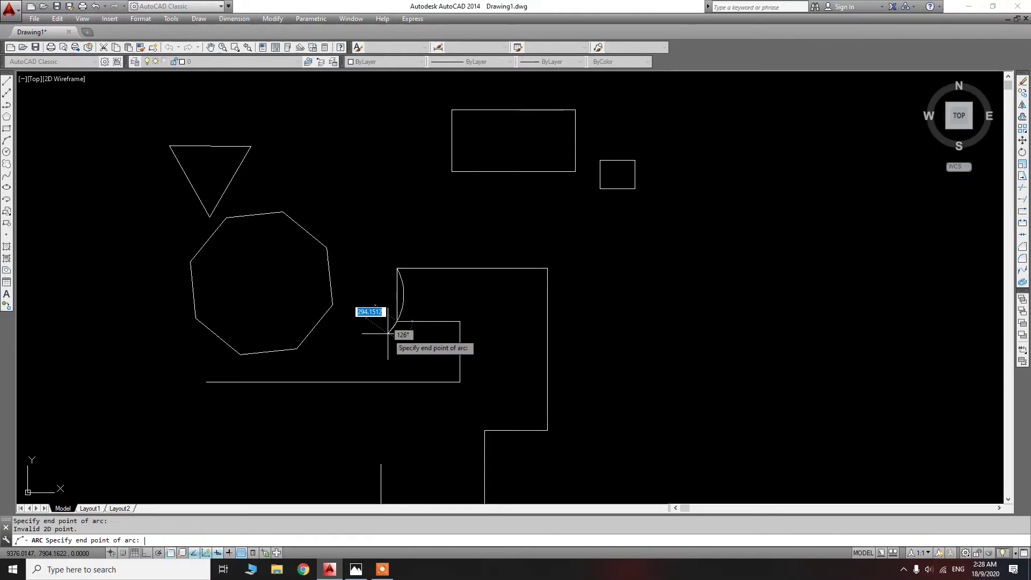
pyautogui.scroll(4, 388, 322)
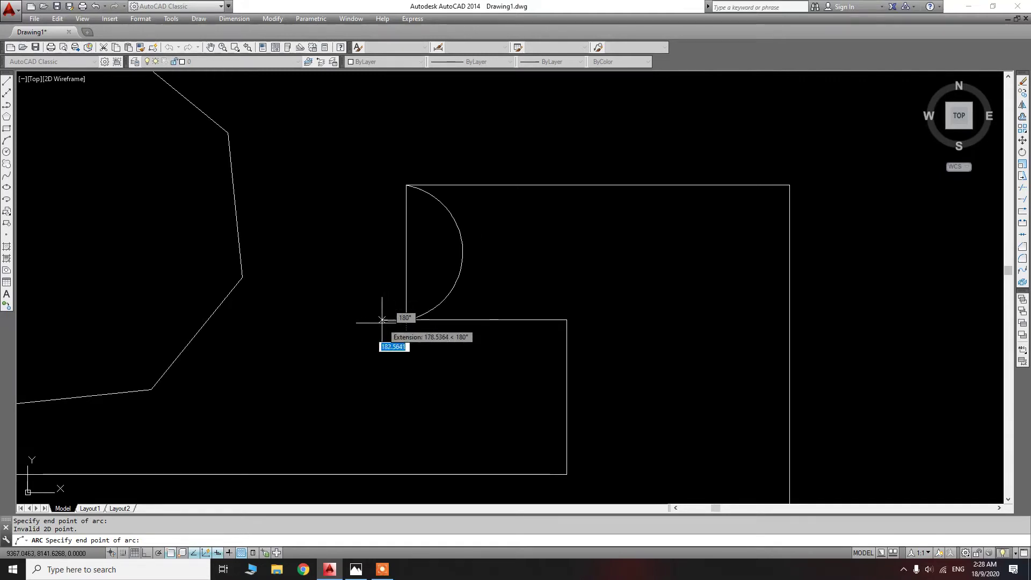
pyautogui.click(391, 324)
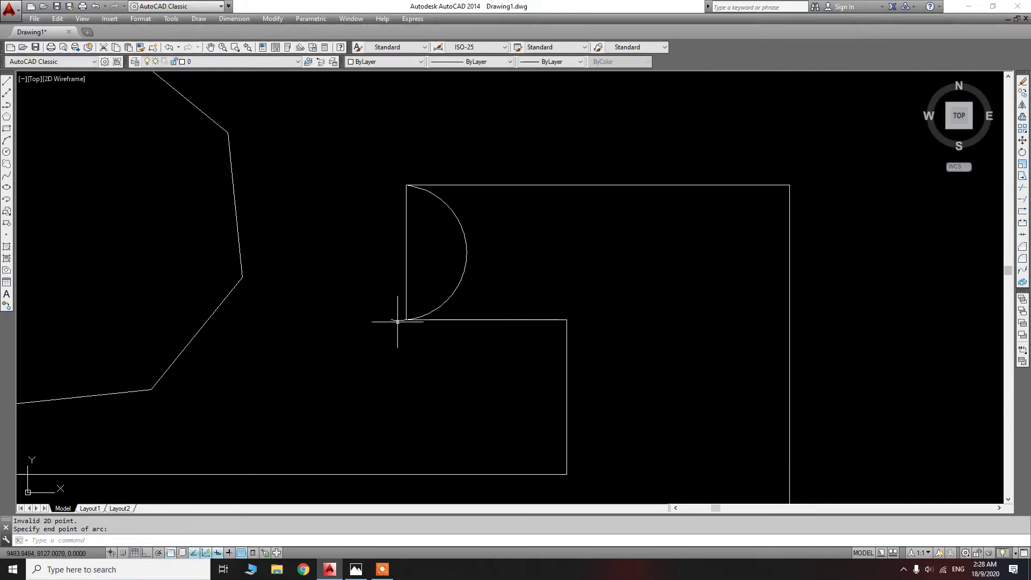
# Stretch the arc's endpoint grip back onto its corner, then select and deselect the arc
pyautogui.click(396, 322)
pyautogui.click(391, 319)
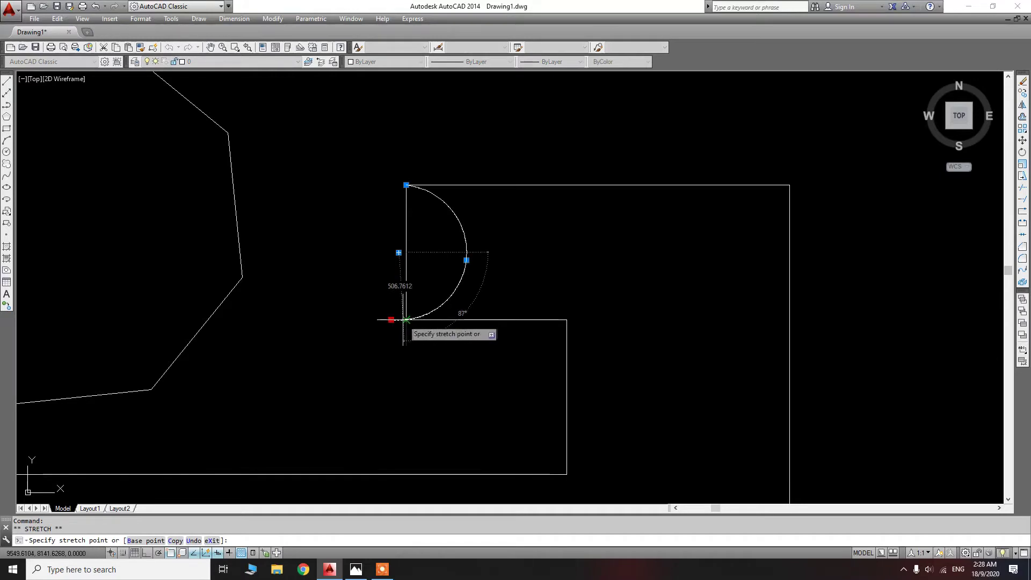
pyautogui.click(406, 320)
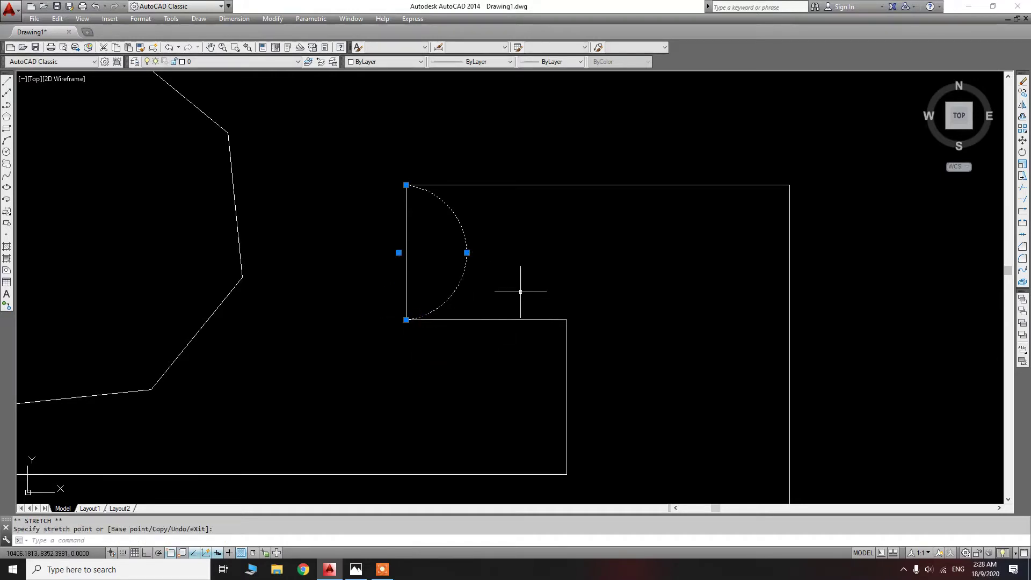
pyautogui.press('Escape')
pyautogui.press('Escape')
pyautogui.click(458, 285)
pyautogui.click(438, 254)
pyautogui.press('Escape')
pyautogui.press('Escape')
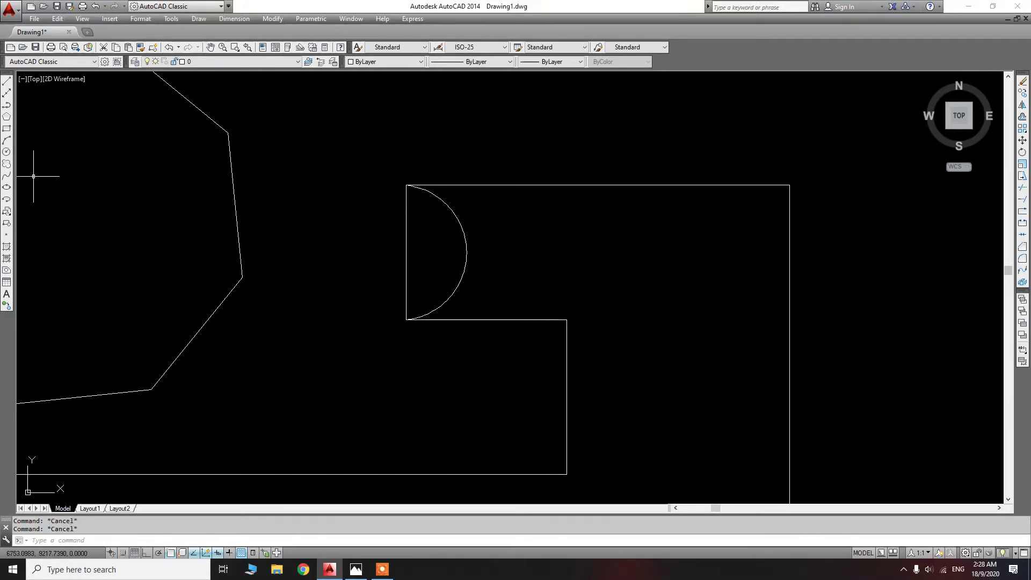
pyautogui.click(6, 152)
# Draw a small circle above the stepped outline
pyautogui.scroll(-3, 241, 271)
pyautogui.scroll(3, 281, 154)
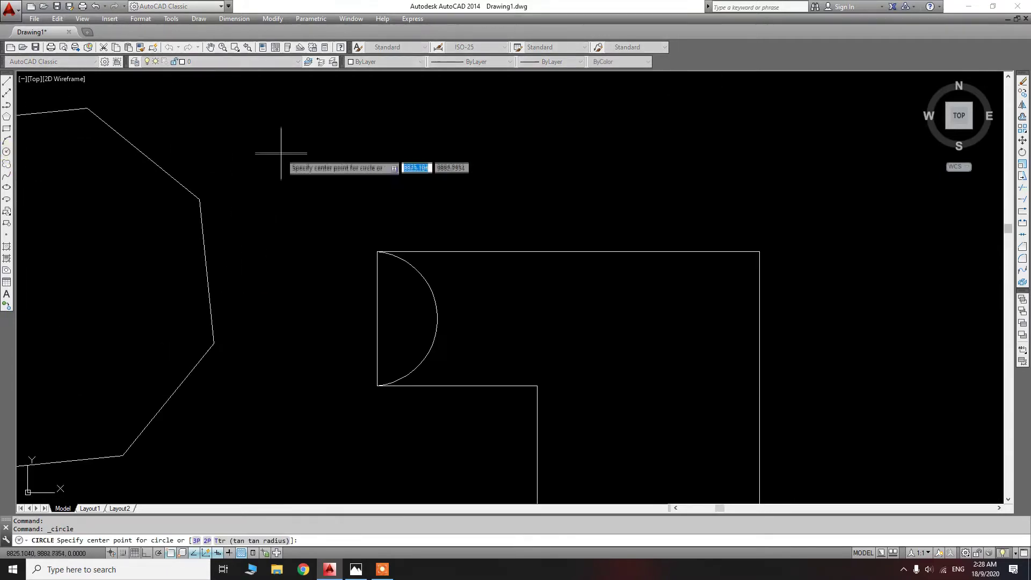
pyautogui.click(280, 154)
pyautogui.click(309, 186)
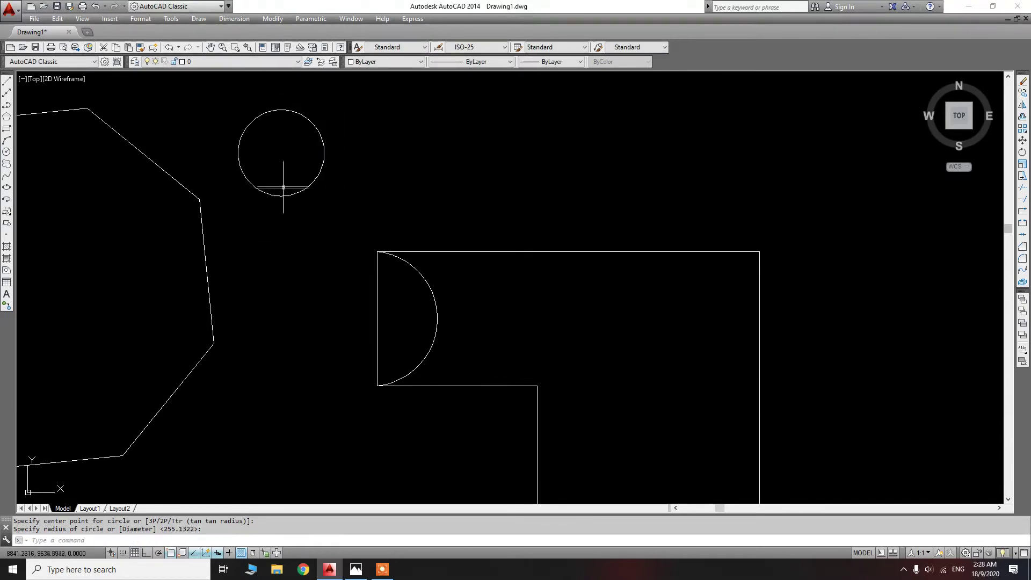
# Crossing-select and delete all shapes, then erase the leftover L-shaped lines
pyautogui.scroll(-4, 303, 226)
pyautogui.scroll(-2, 329, 215)
pyautogui.scroll(2, 322, 221)
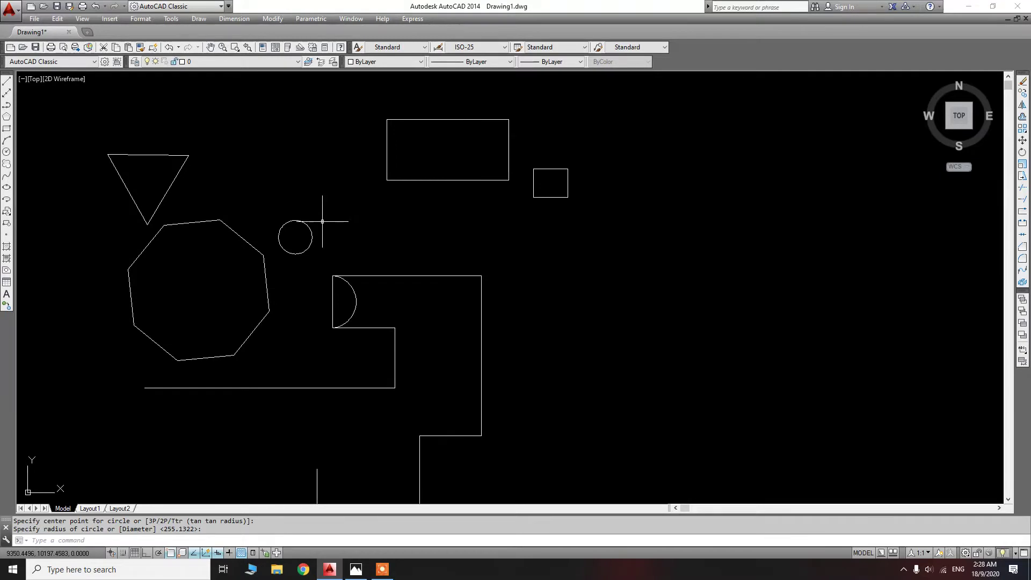
pyautogui.click(576, 141)
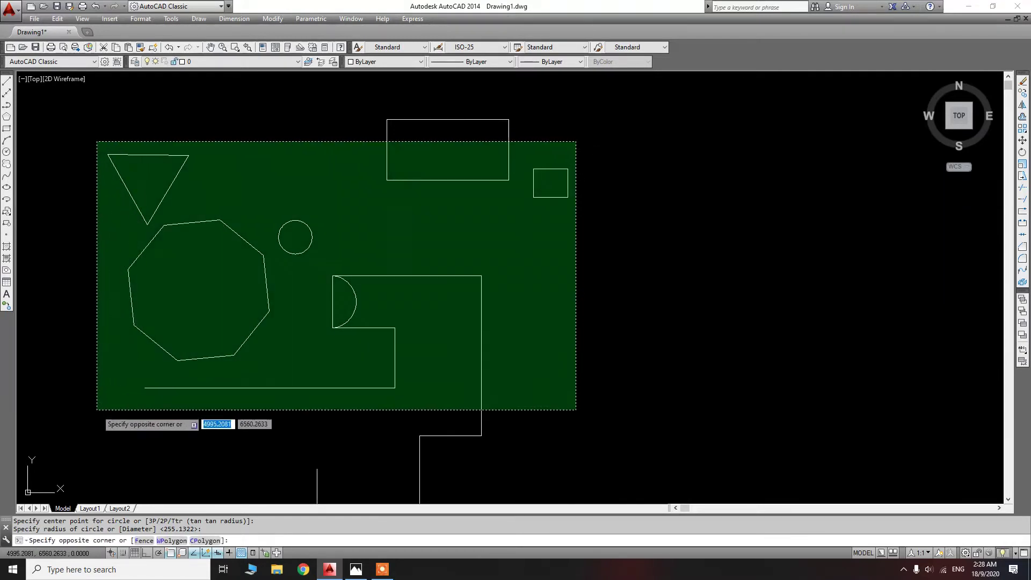
pyautogui.click(97, 410)
pyautogui.press('Delete')
pyautogui.scroll(-2, 425, 323)
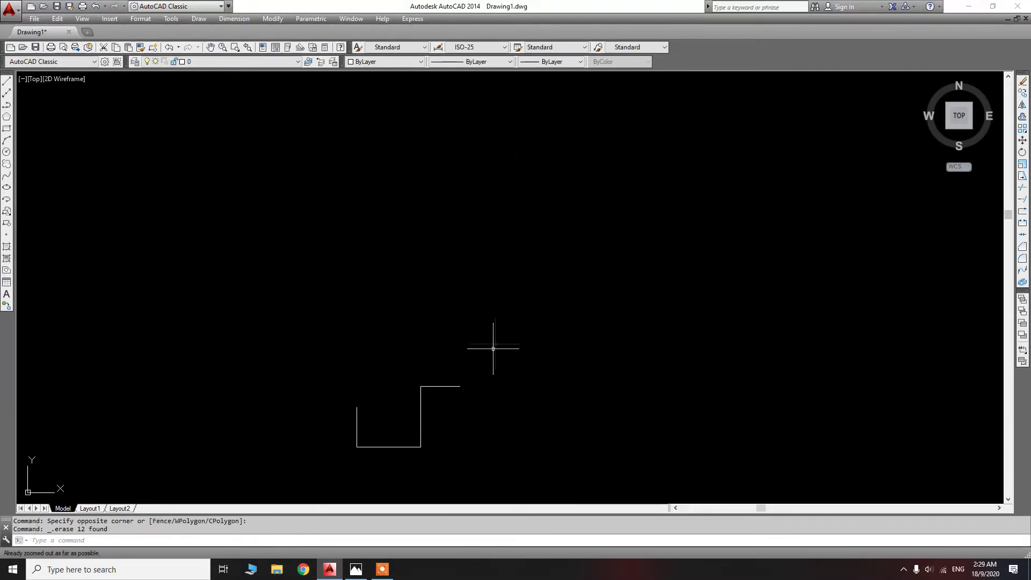
pyautogui.click(506, 350)
pyautogui.click(303, 485)
pyautogui.press('Delete')
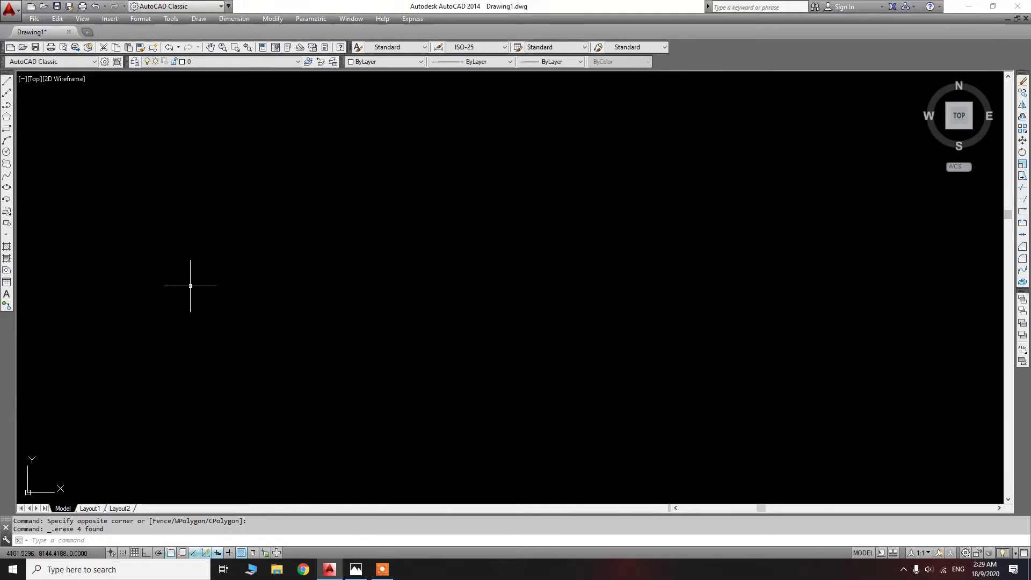
pyautogui.click(7, 163)
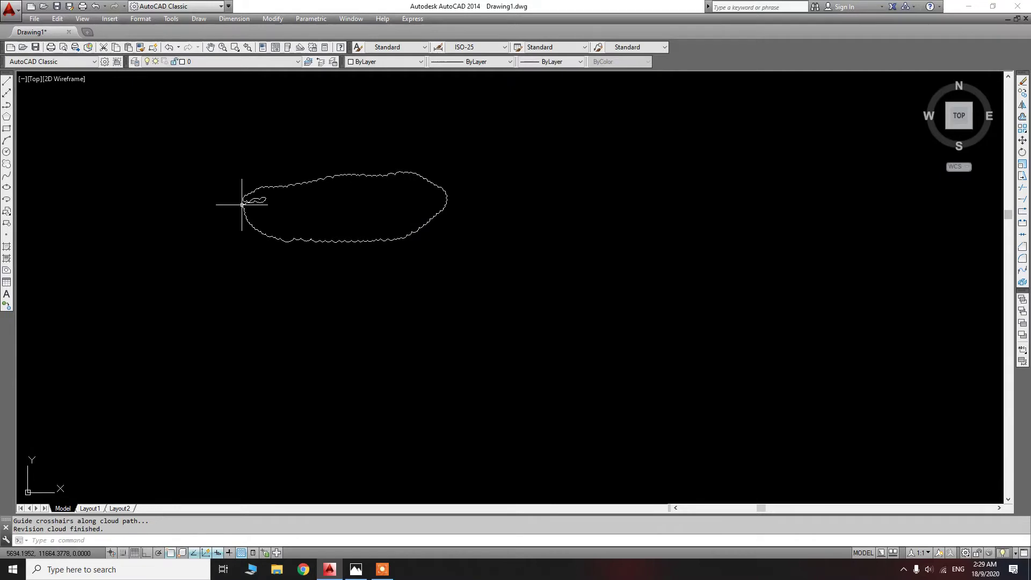
# Restart the revision cloud command, then cancel the second cloud
pyautogui.press('Return')
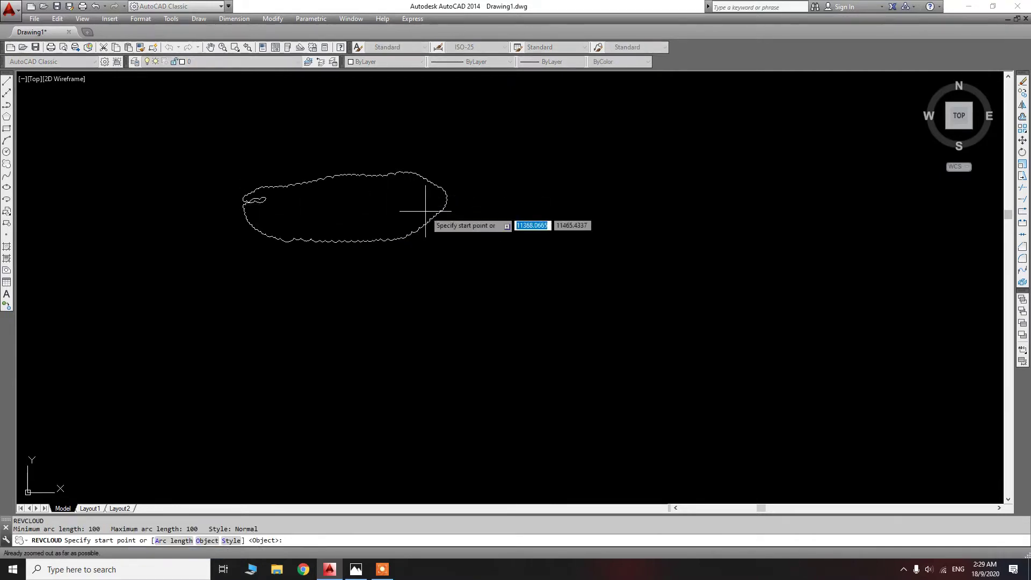
pyautogui.click(335, 209)
pyautogui.press('Escape')
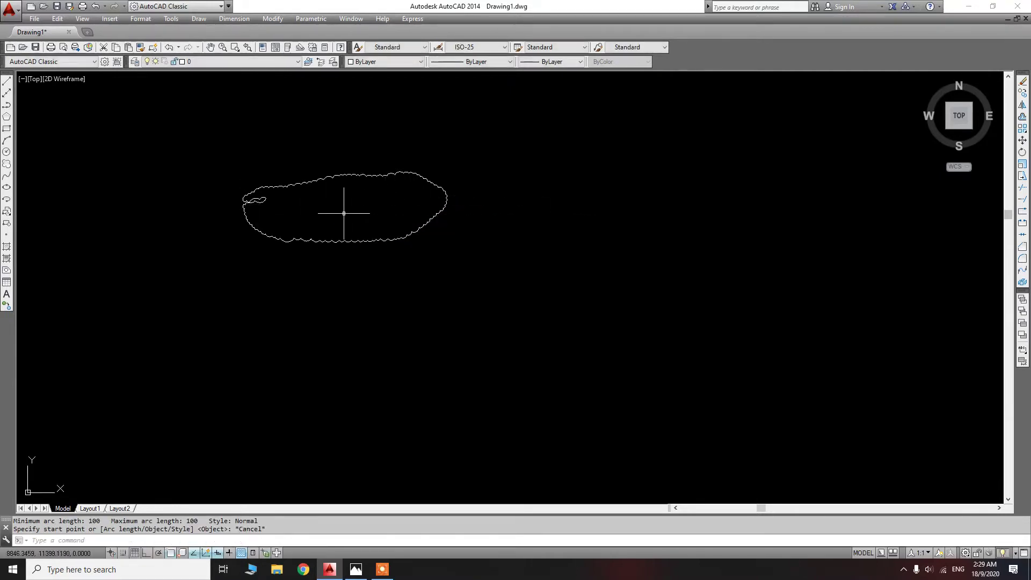
pyautogui.click(8, 129)
# Draw three overlapping rectangles and a thin horizontal bar
pyautogui.click(425, 287)
pyautogui.click(498, 312)
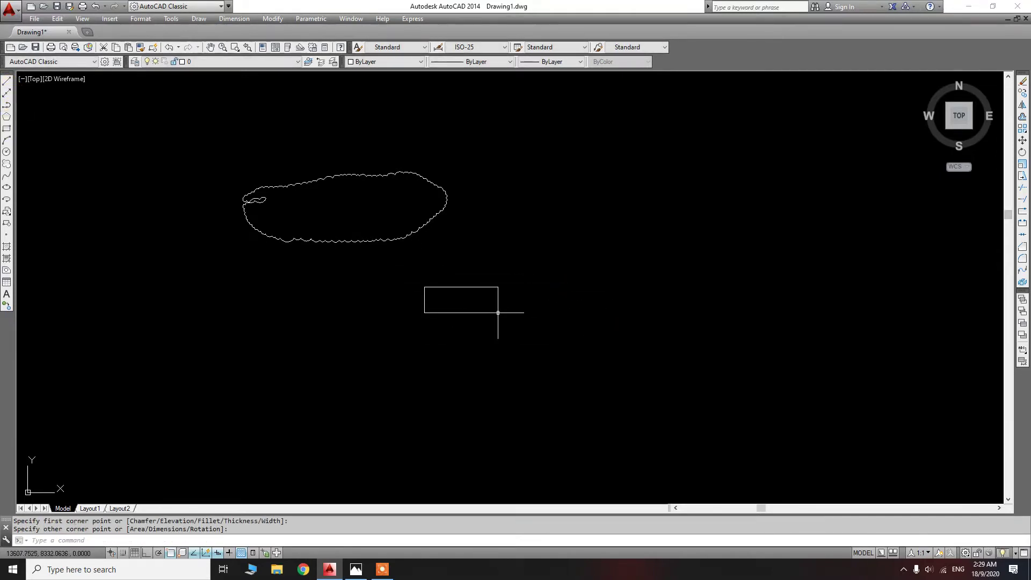
pyautogui.press('Return')
pyautogui.click(481, 304)
pyautogui.click(448, 338)
pyautogui.press('Return')
pyautogui.scroll(5, 467, 318)
pyautogui.click(416, 278)
pyautogui.click(318, 327)
pyautogui.press('Return')
pyautogui.click(447, 239)
pyautogui.click(349, 245)
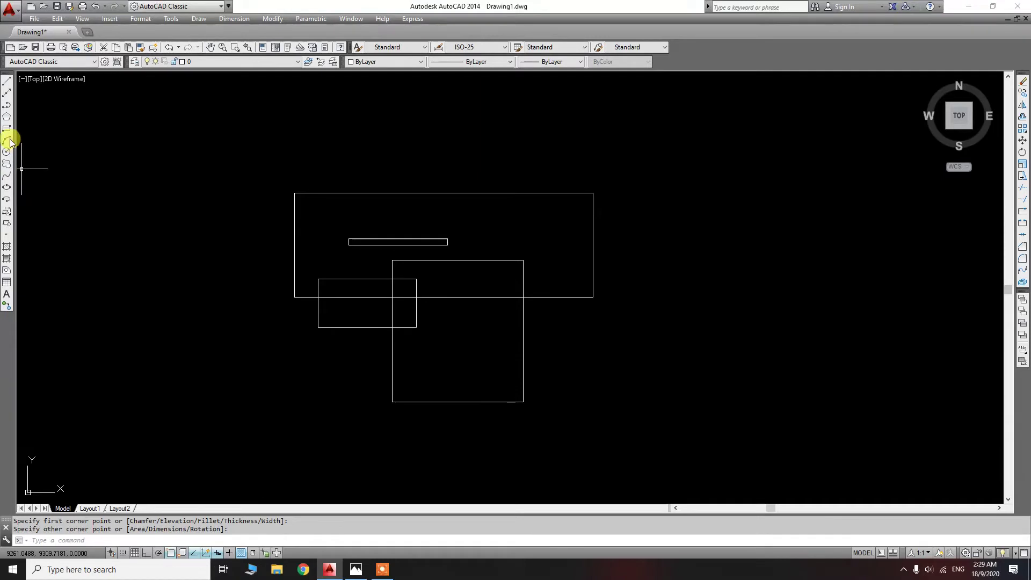
# Add an inscribed three-sided polygon centred on the thin bar, then select and deselect it
pyautogui.click(7, 118)
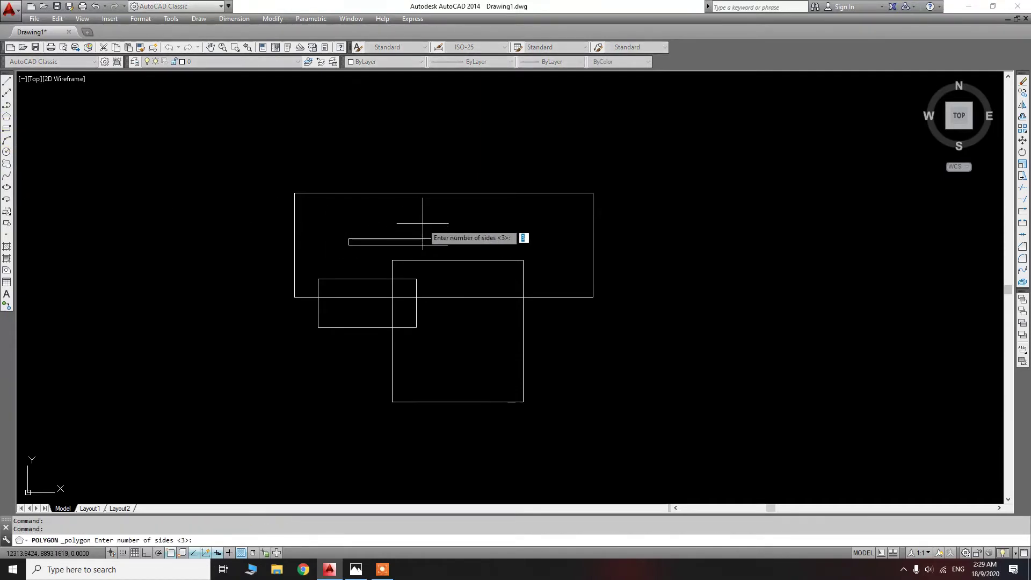
pyautogui.press('Return')
pyautogui.click(401, 252)
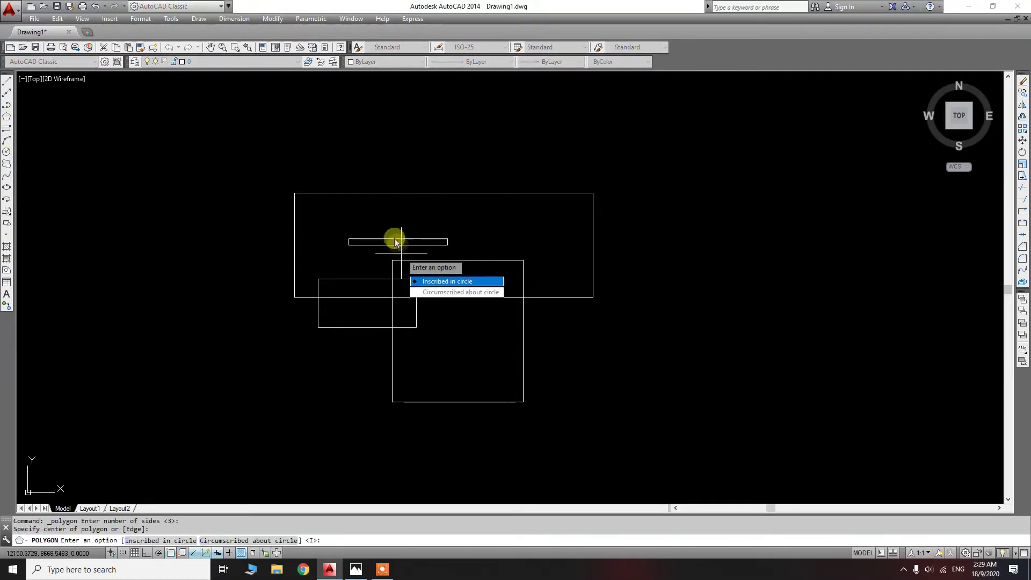
pyautogui.press('Return')
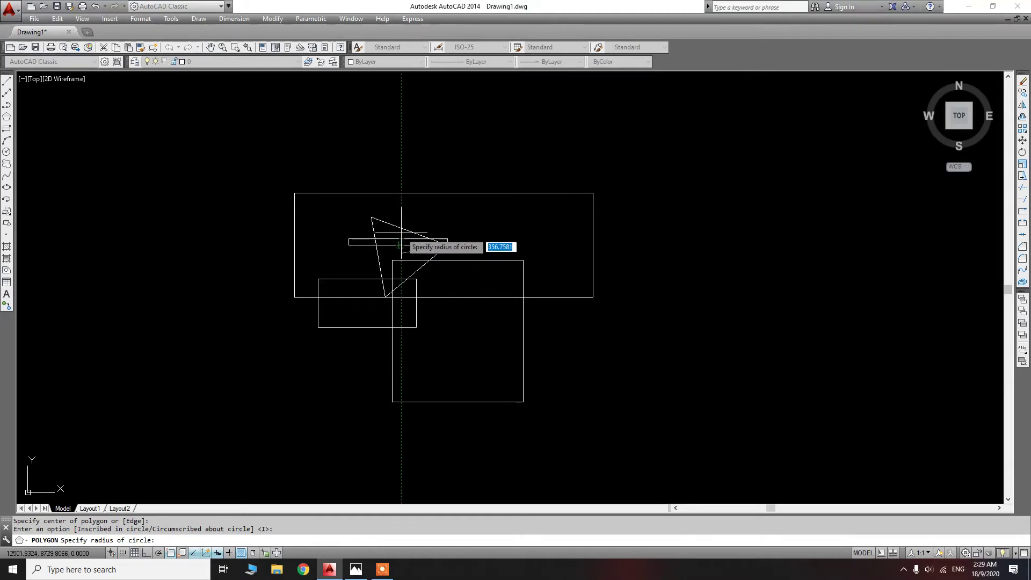
pyautogui.click(401, 245)
pyautogui.scroll(2, 436, 249)
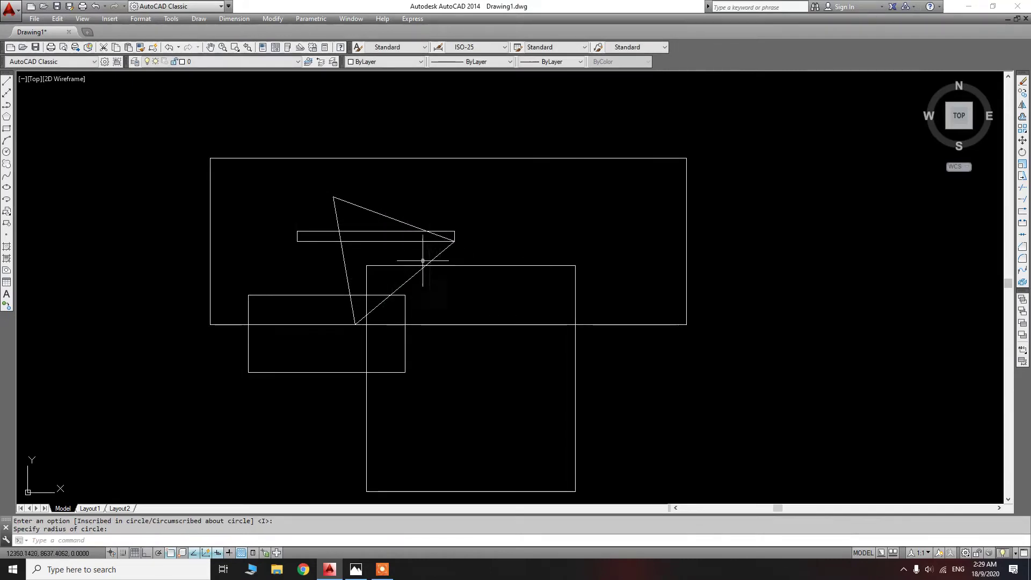
pyautogui.click(443, 251)
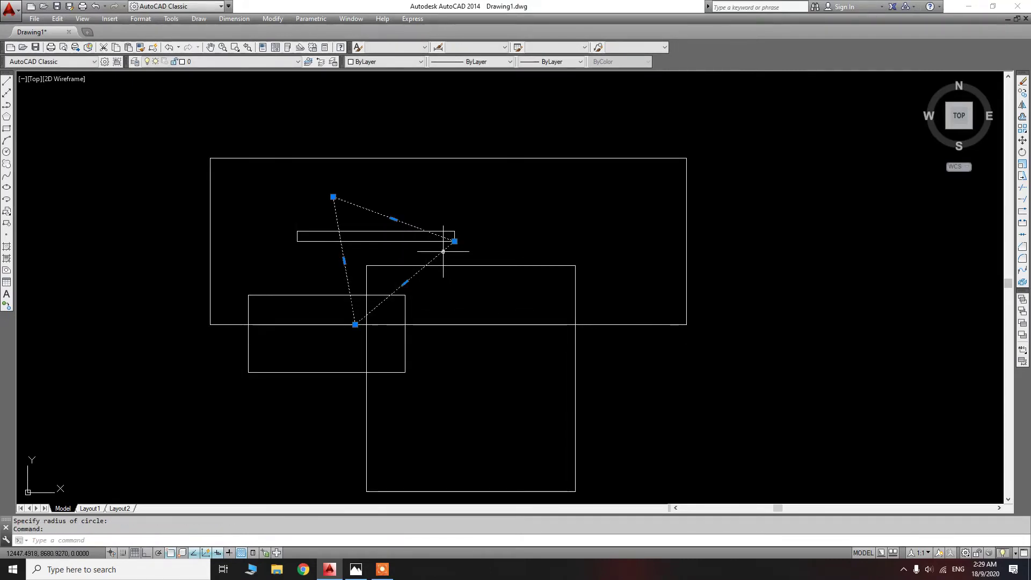
pyautogui.moveTo(444, 251)
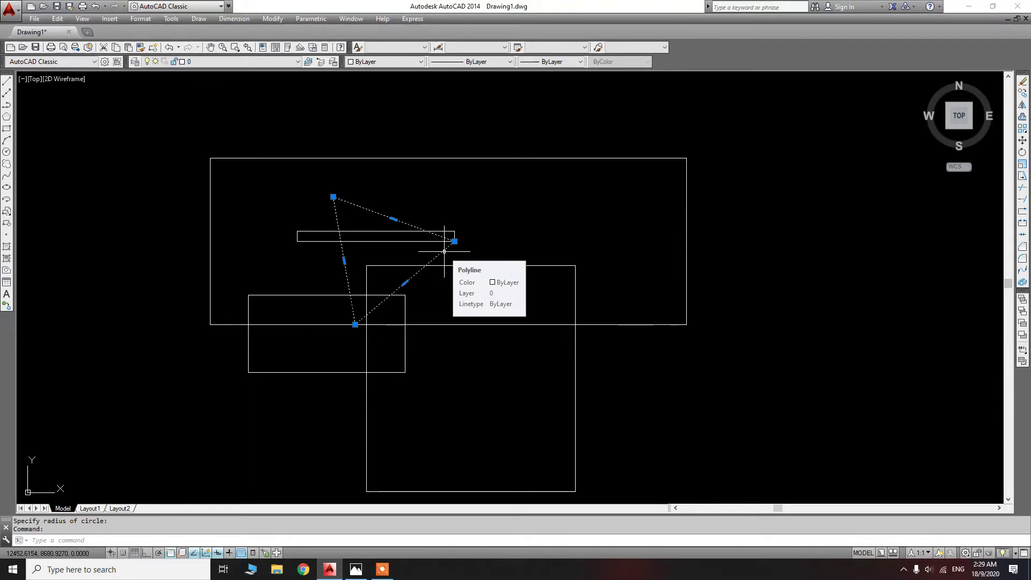
pyautogui.press('Escape')
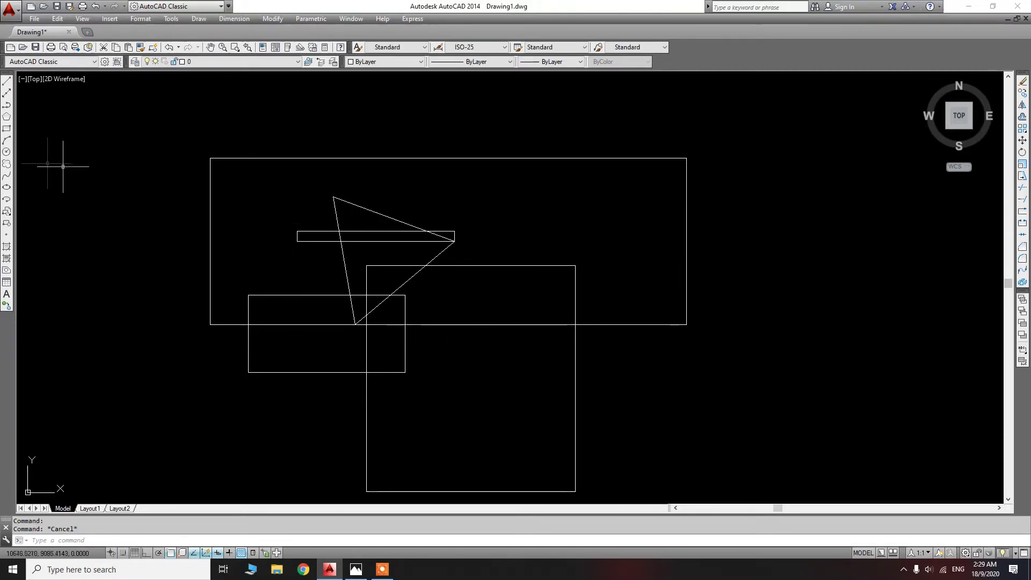
pyautogui.click(9, 167)
pyautogui.click(328, 180)
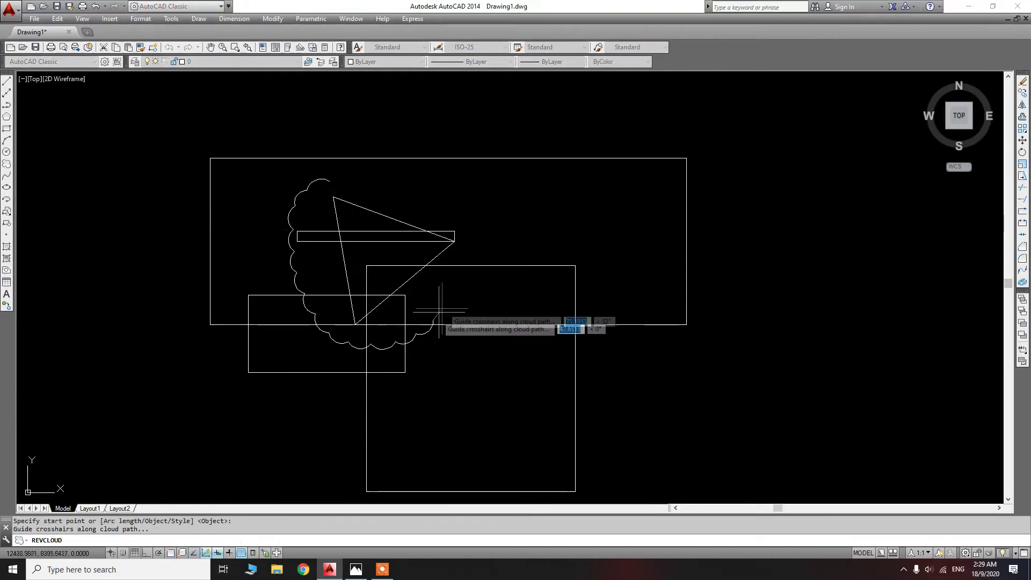
pyautogui.click(338, 185)
pyautogui.click(344, 191)
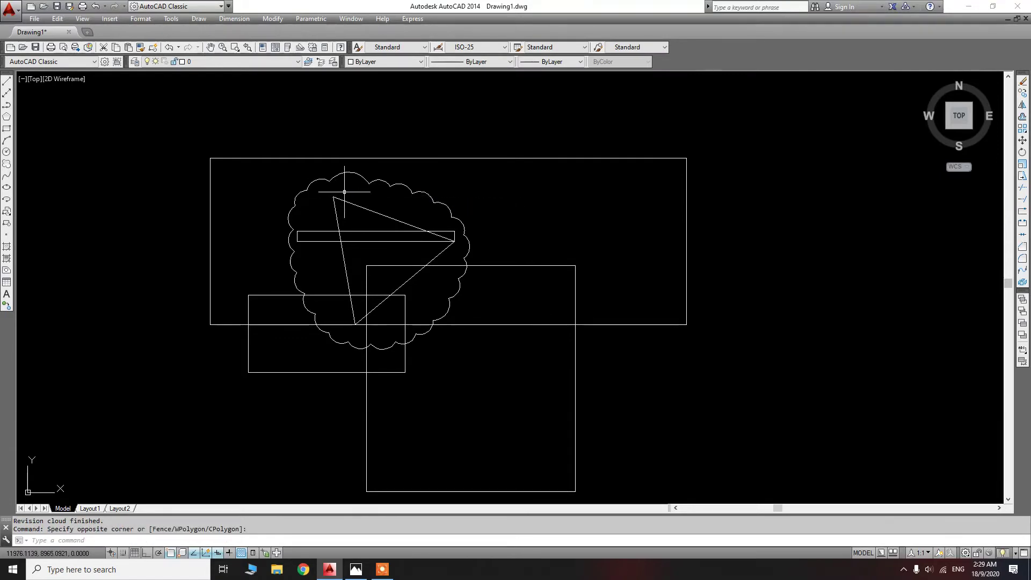
pyautogui.click(386, 175)
pyautogui.rightClick(364, 192)
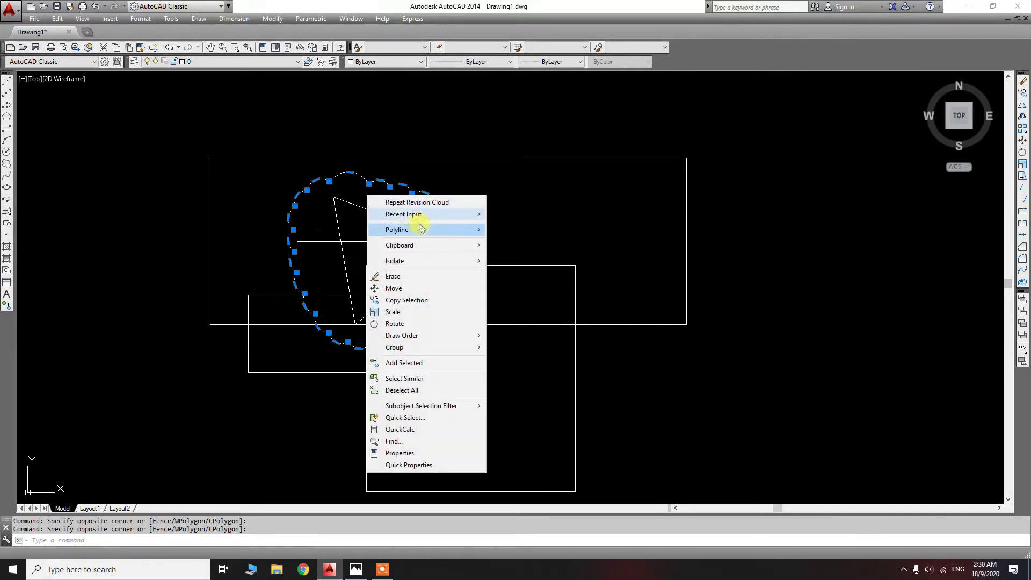
pyautogui.moveTo(397, 230)
pyautogui.click(520, 296)
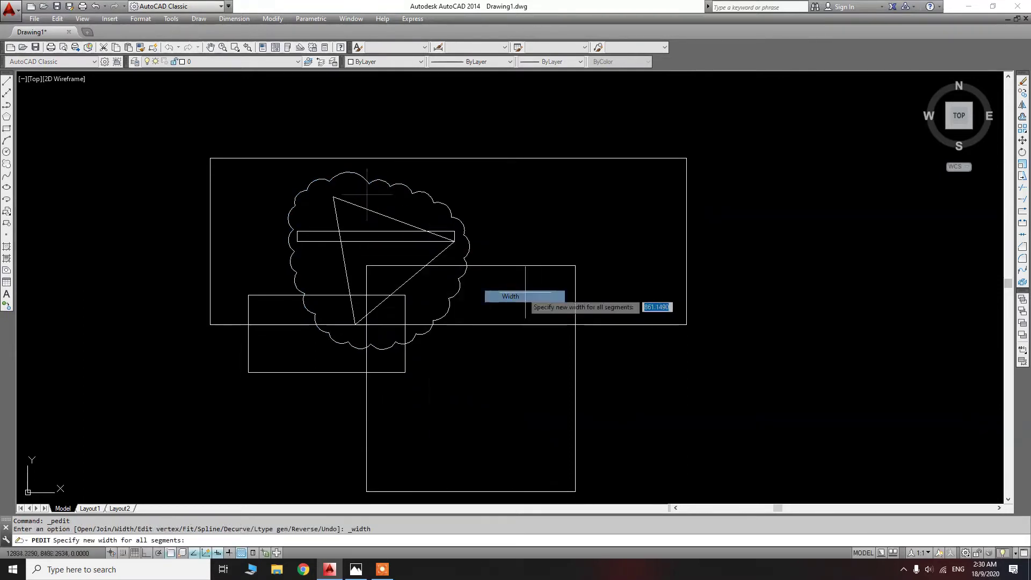
pyautogui.write('5')
pyautogui.press('Return')
pyautogui.press('Return')
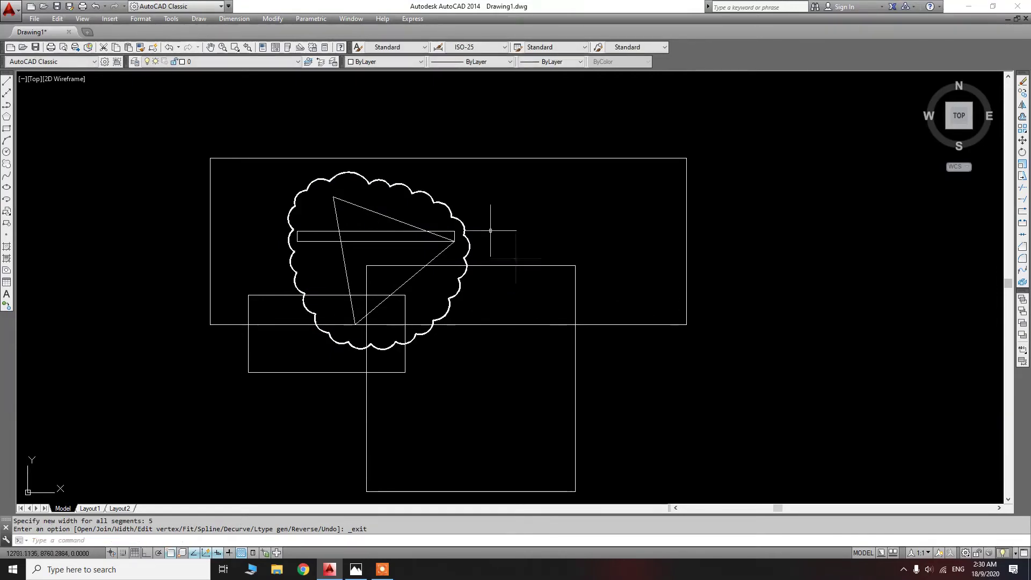
pyautogui.scroll(2, 449, 203)
pyautogui.click(426, 207)
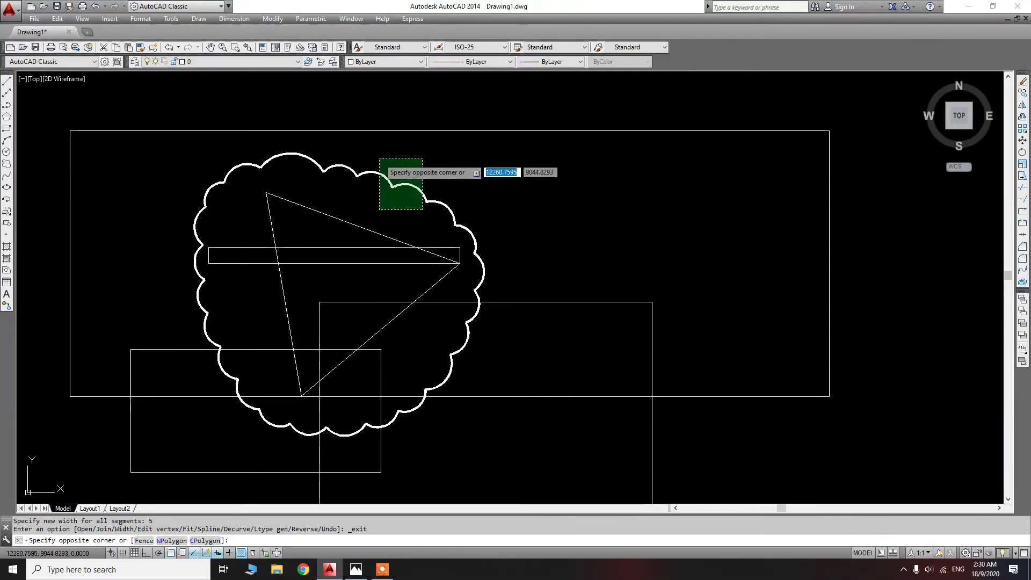
pyautogui.click(380, 161)
pyautogui.click(416, 65)
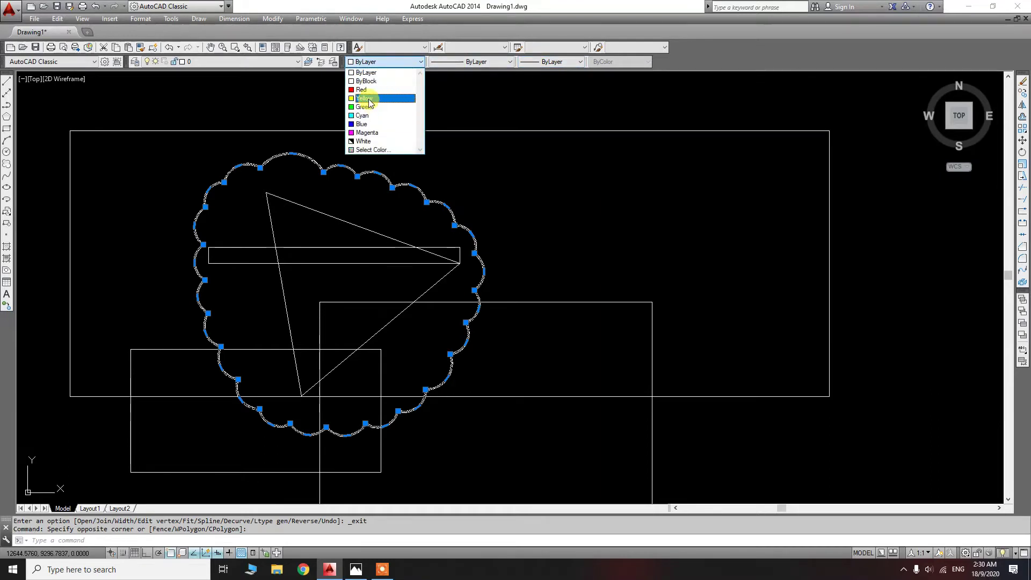
pyautogui.click(382, 88)
pyautogui.press('Escape')
pyautogui.scroll(-2, 413, 184)
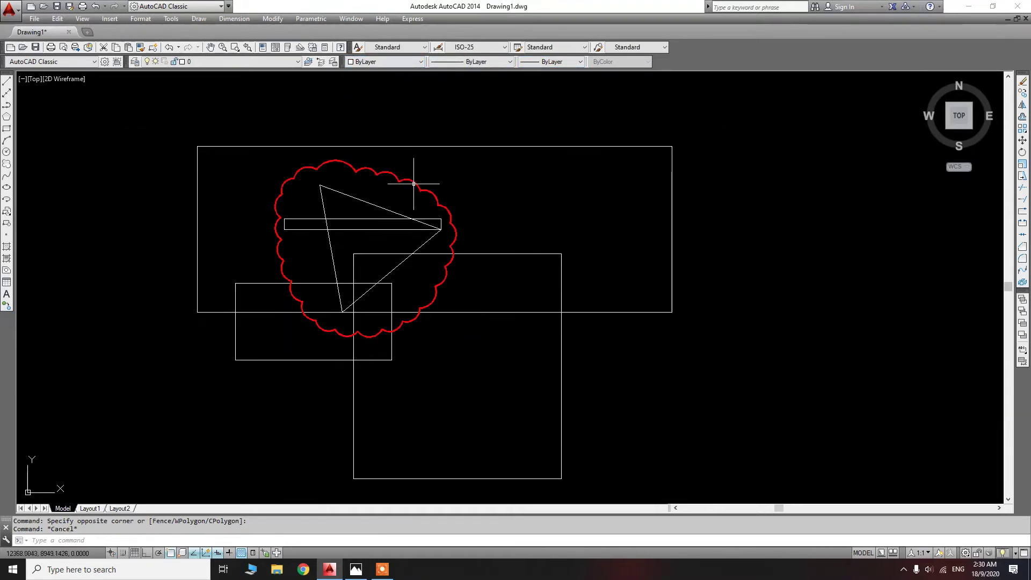
pyautogui.scroll(2, 440, 201)
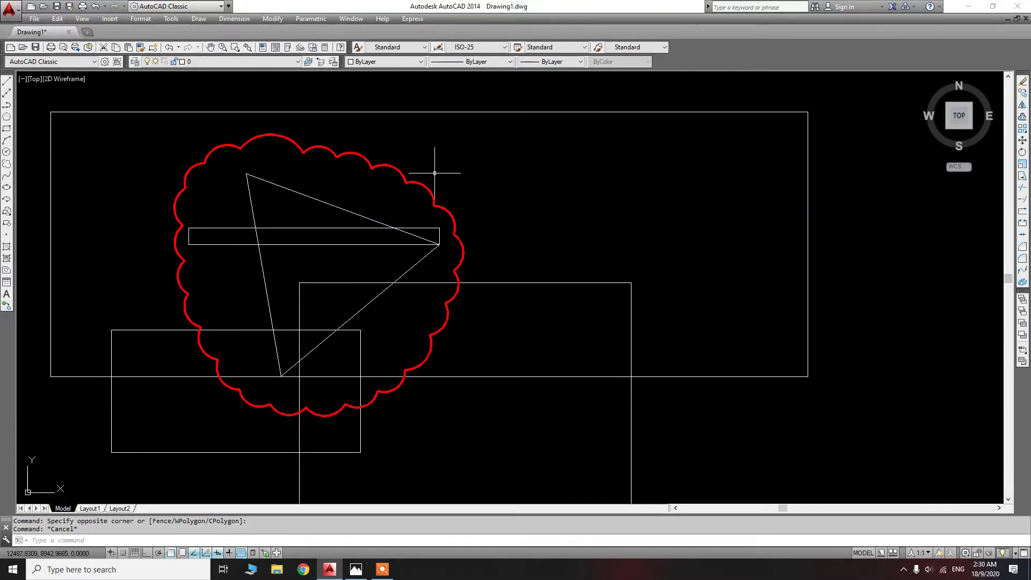
pyautogui.click(424, 172)
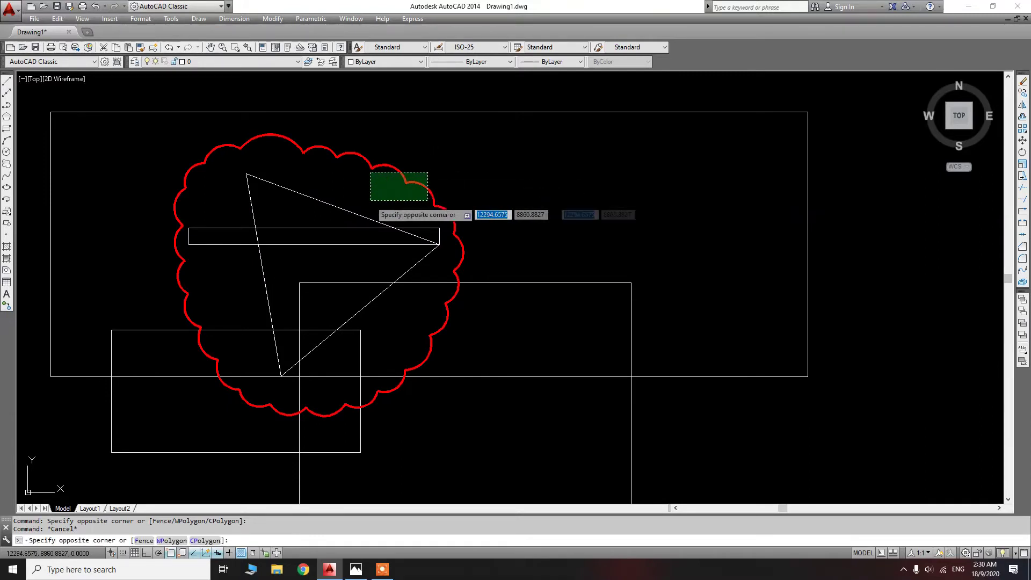
pyautogui.press('Escape')
pyautogui.scroll(-2, 370, 201)
pyautogui.press('Escape')
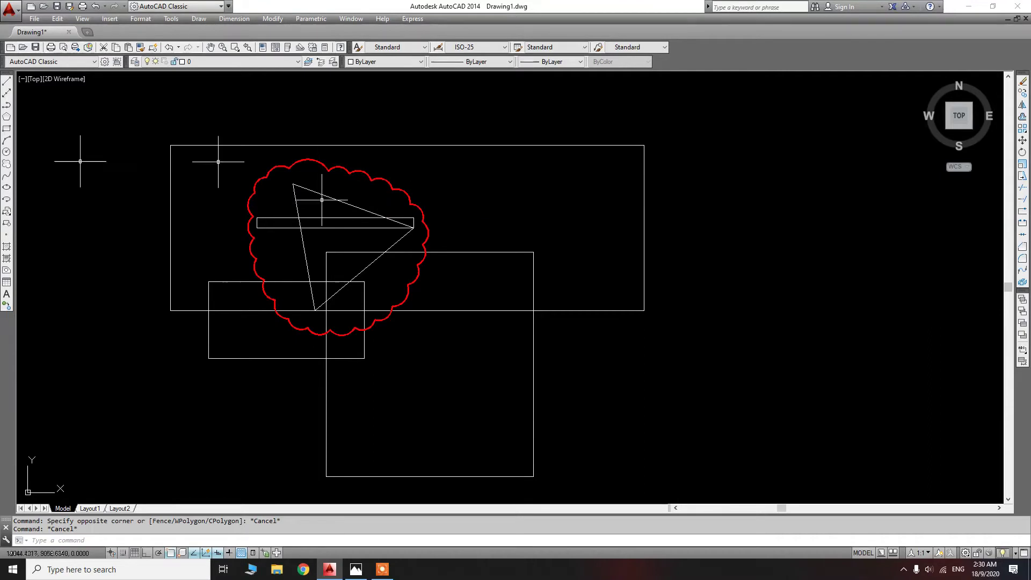
# Window-select the triangle, bar and rectangles and copy them to the right, leaving out the red cloud
pyautogui.click(350, 189)
pyautogui.click(294, 299)
pyautogui.click(203, 270)
pyautogui.click(141, 324)
pyautogui.rightClick(173, 369)
pyautogui.click(210, 486)
pyautogui.scroll(-4, 161, 370)
pyautogui.click(97, 362)
pyautogui.click(334, 363)
pyautogui.press('Escape')
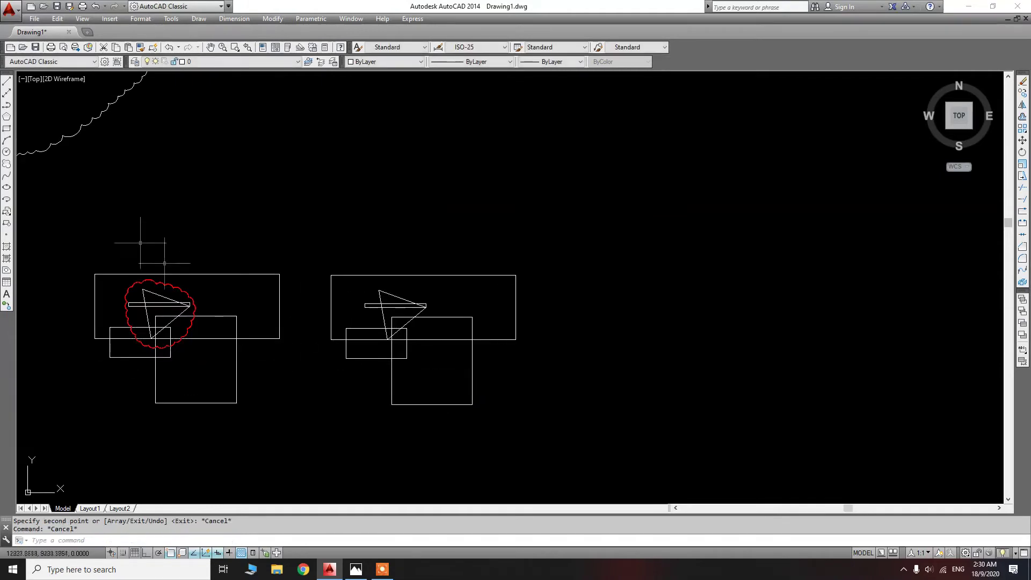
pyautogui.click(7, 189)
# Draw an ellipse across the copied triangle and stretch it to enclose the triangle and bar
pyautogui.scroll(3, 354, 318)
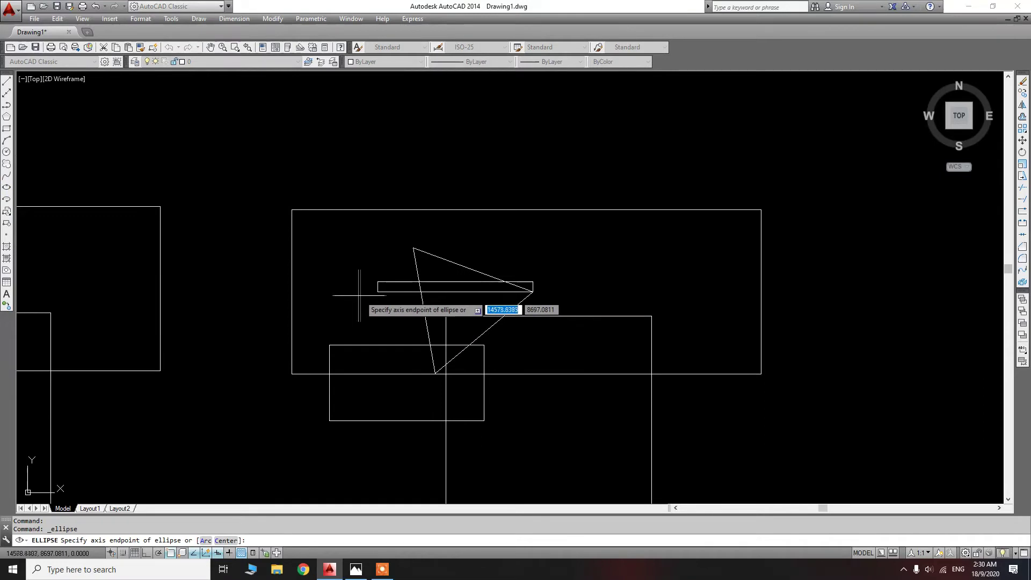
pyautogui.scroll(-2, 345, 286)
pyautogui.scroll(2, 365, 288)
pyautogui.click(335, 277)
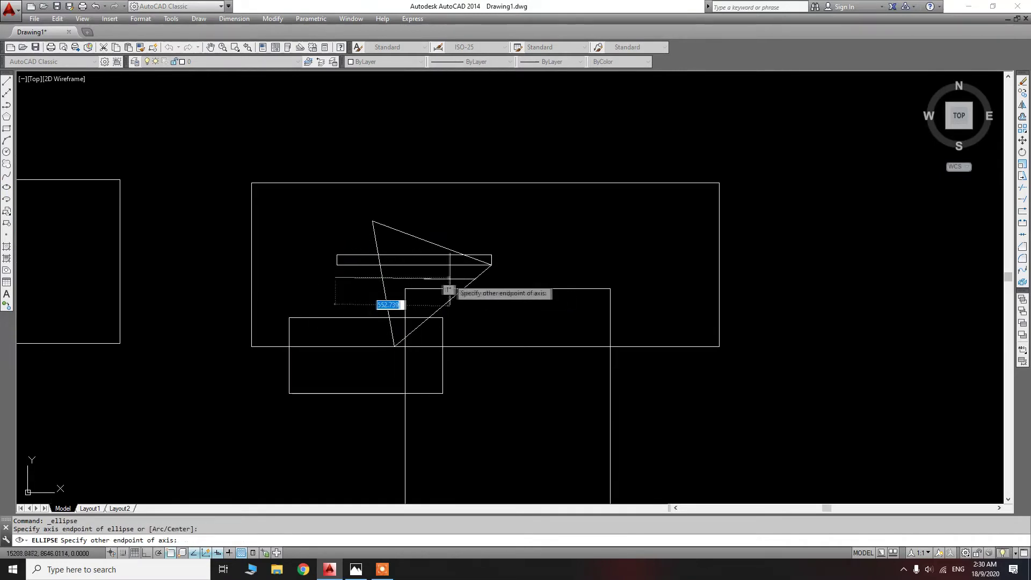
pyautogui.click(509, 277)
pyautogui.click(430, 241)
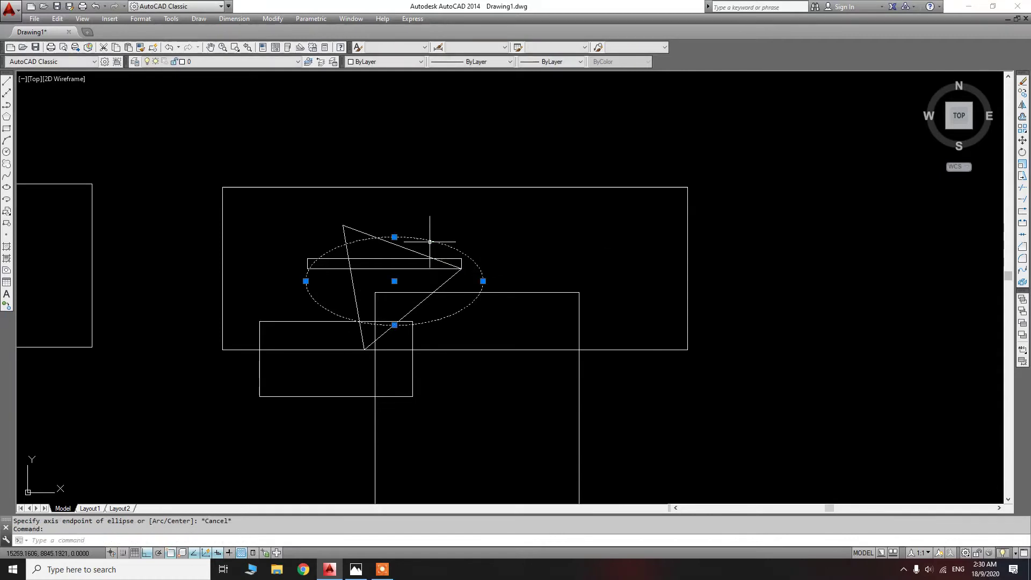
pyautogui.click(305, 281)
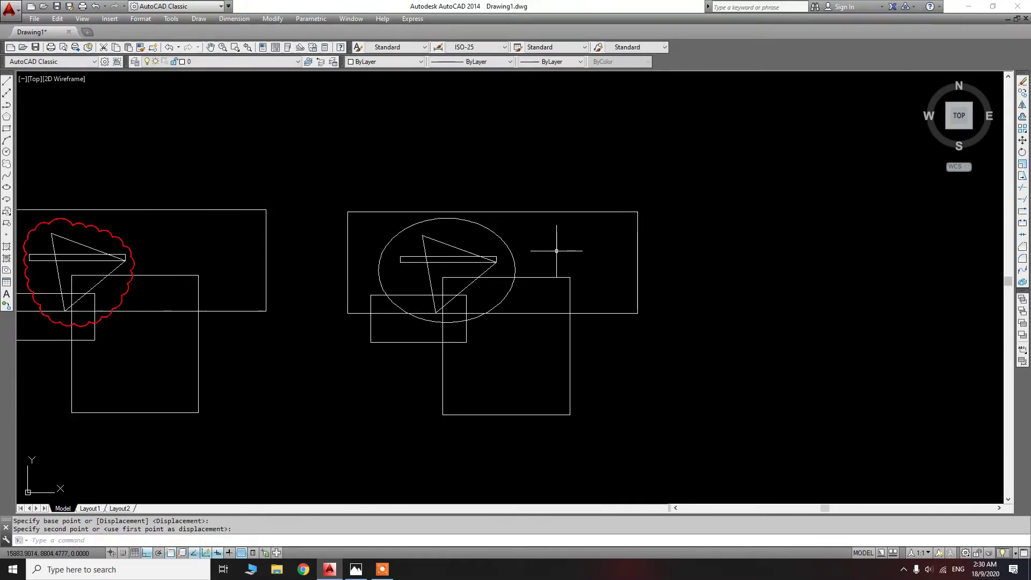
pyautogui.moveTo(140, 175); pyautogui.dragTo(240, 197, button='middle')
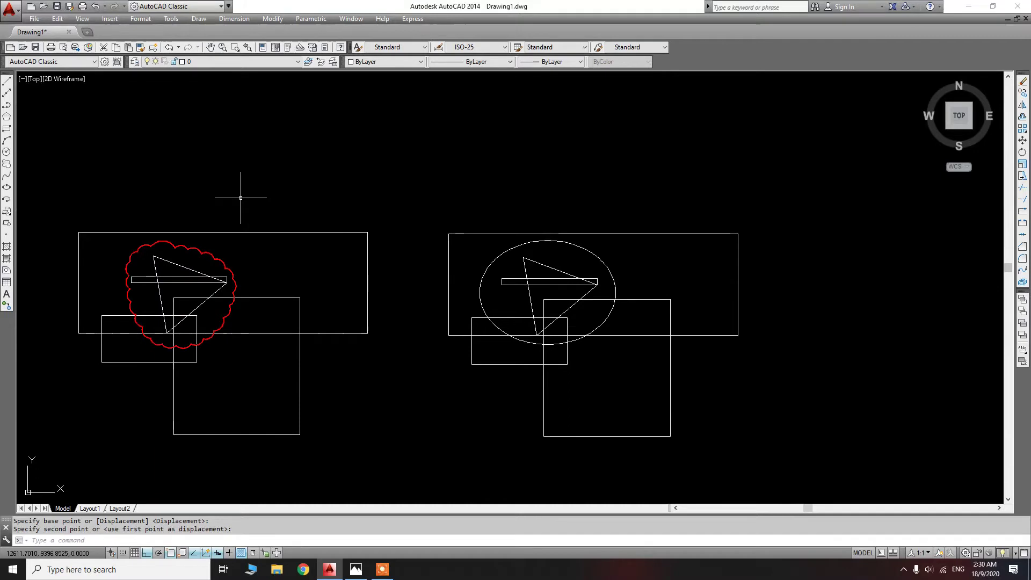
pyautogui.click(7, 168)
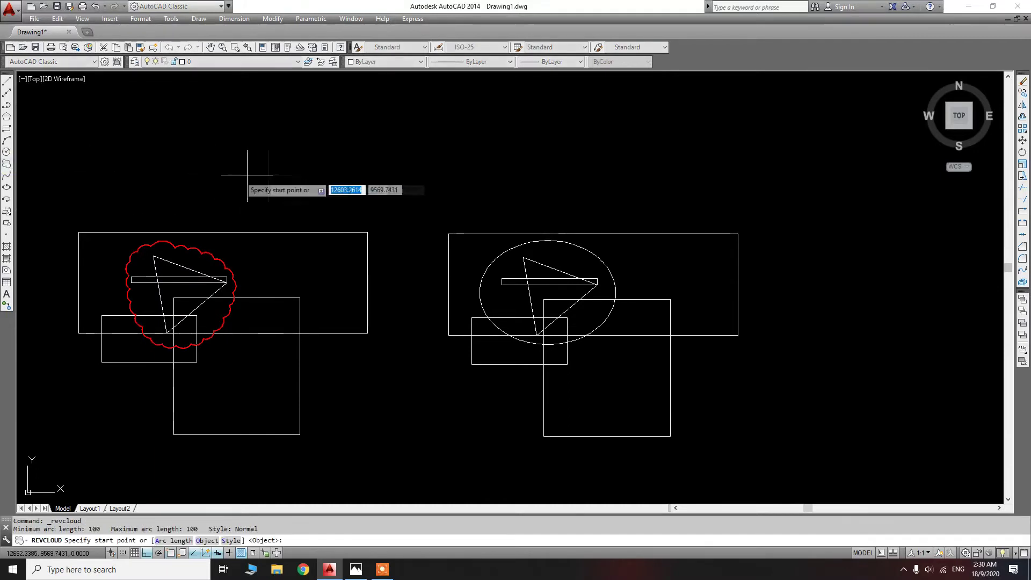
# Set 100-unit cloud arcs and convert the right ellipse into a revision cloud with reversed arcs
pyautogui.write('a')
pyautogui.press('Return')
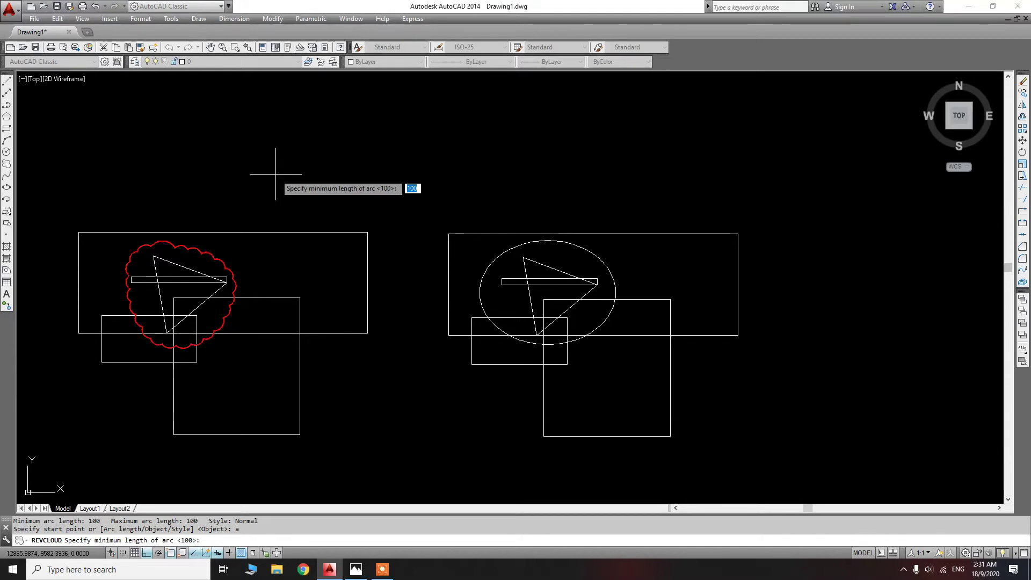
pyautogui.press('Return')
pyautogui.press('Return')
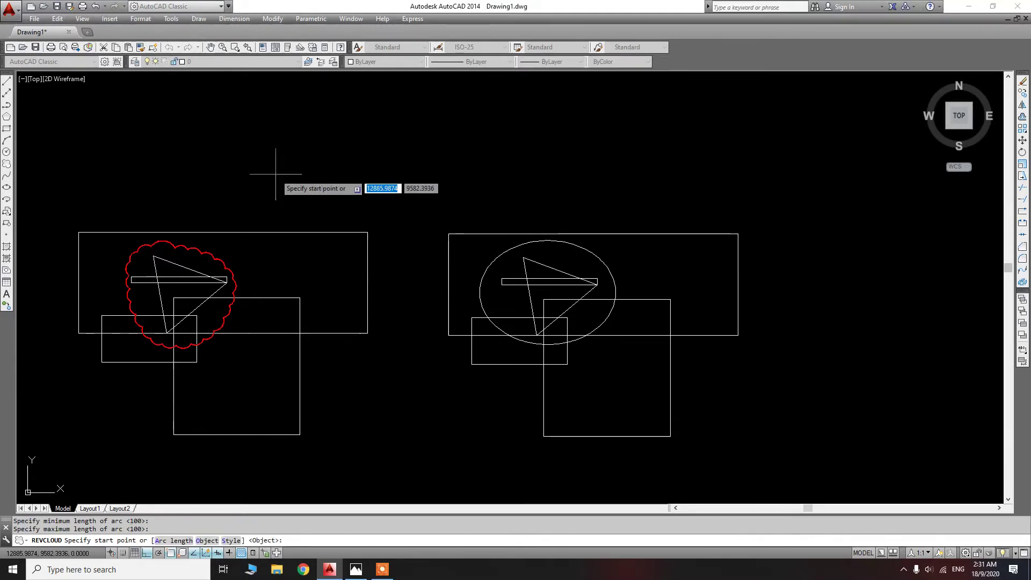
pyautogui.press('Return')
pyautogui.click(595, 254)
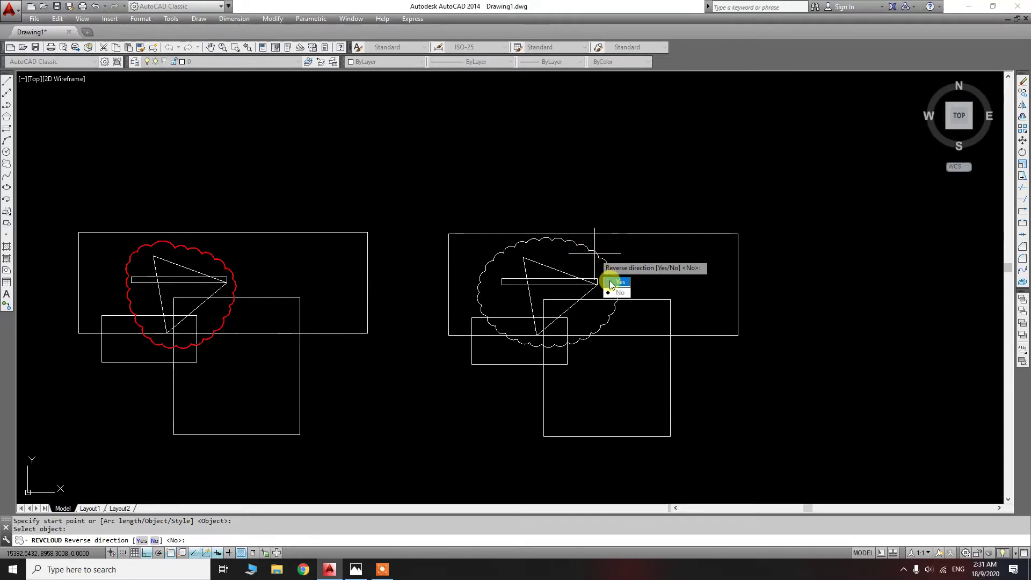
pyautogui.click(609, 283)
# Select the new right revision cloud and bring up its editing options
pyautogui.scroll(3, 594, 253)
pyautogui.scroll(3, 598, 258)
pyautogui.click(604, 252)
pyautogui.click(540, 269)
pyautogui.rightClick(541, 270)
pyautogui.moveTo(571, 305)
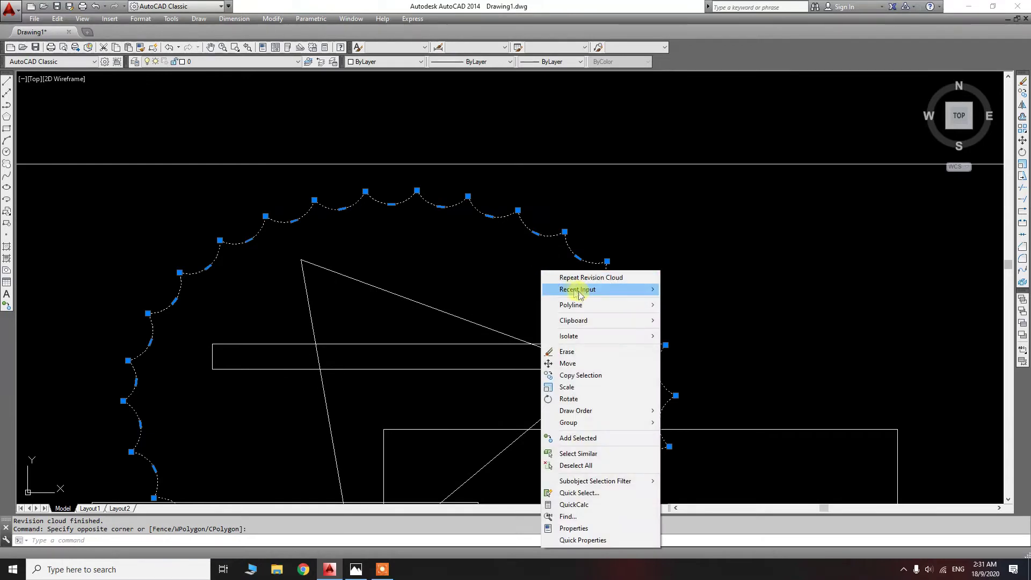
# Set the right revision cloud's polyline width to 10
pyautogui.click(692, 374)
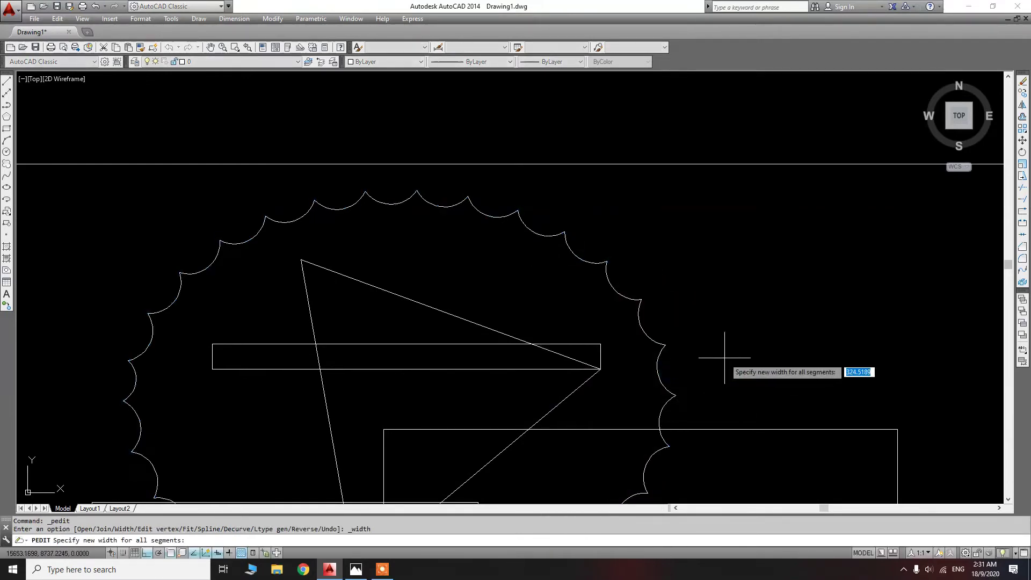
pyautogui.write('10')
pyautogui.press('Return')
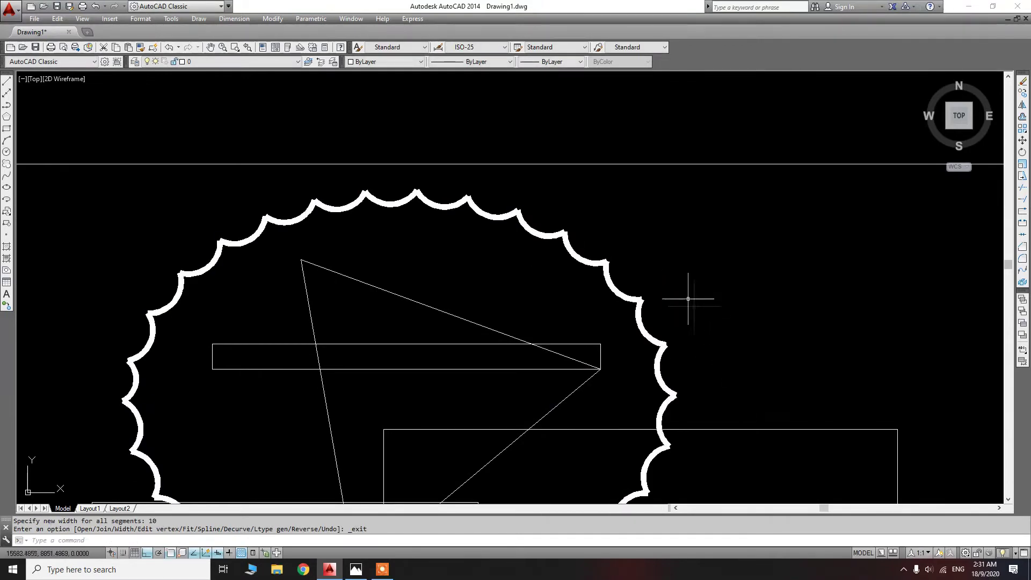
# Reselect the thickened cloud and change its colour to red
pyautogui.click(638, 309)
pyautogui.scroll(-4, 570, 220)
pyautogui.click(455, 72)
pyautogui.click(406, 62)
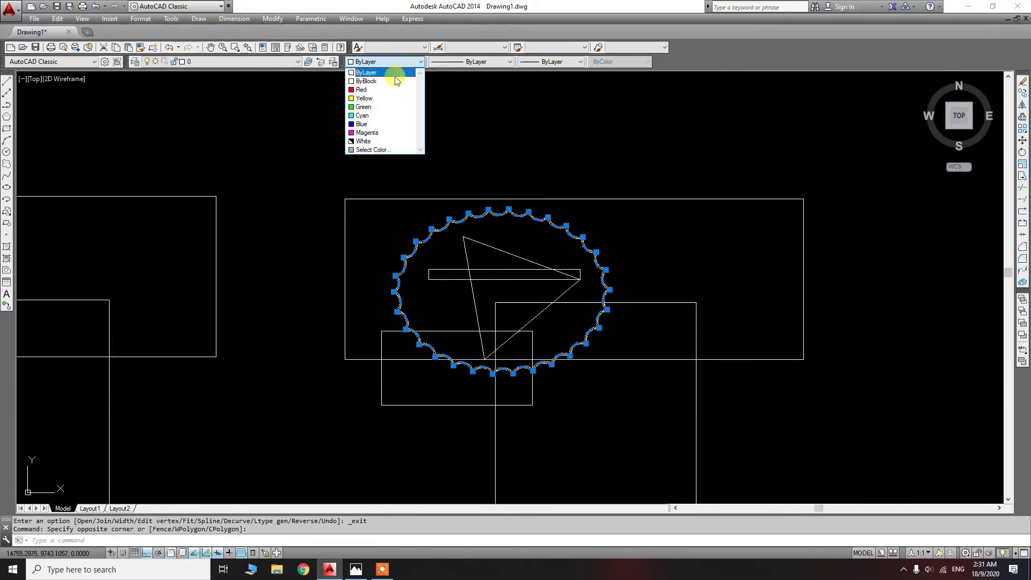
pyautogui.click(366, 90)
pyautogui.scroll(-4, 553, 290)
pyautogui.press('Escape')
pyautogui.press('Escape')
pyautogui.scroll(4, 542, 280)
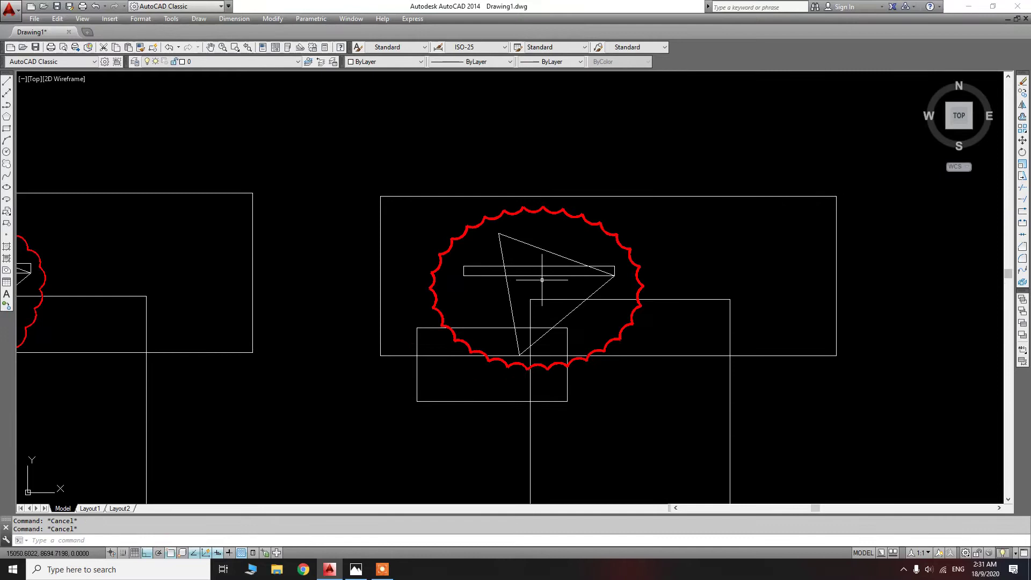
pyautogui.scroll(-4, 624, 280)
pyautogui.scroll(-2, 602, 264)
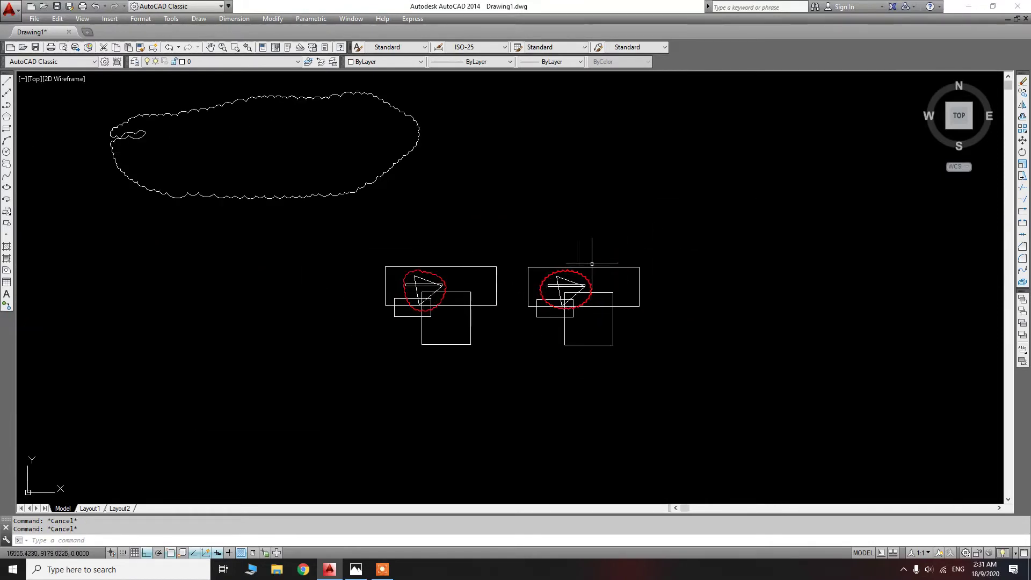
# Start a freeform spline right of the copies, winding left and down with Ortho off
pyautogui.scroll(4, 32, 202)
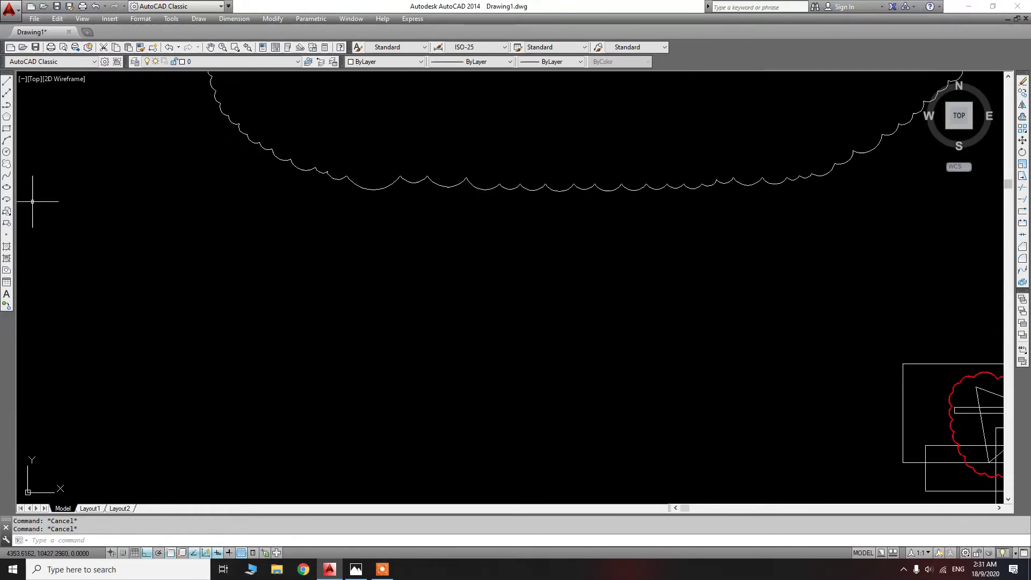
pyautogui.click(7, 176)
pyautogui.scroll(-4, 52, 258)
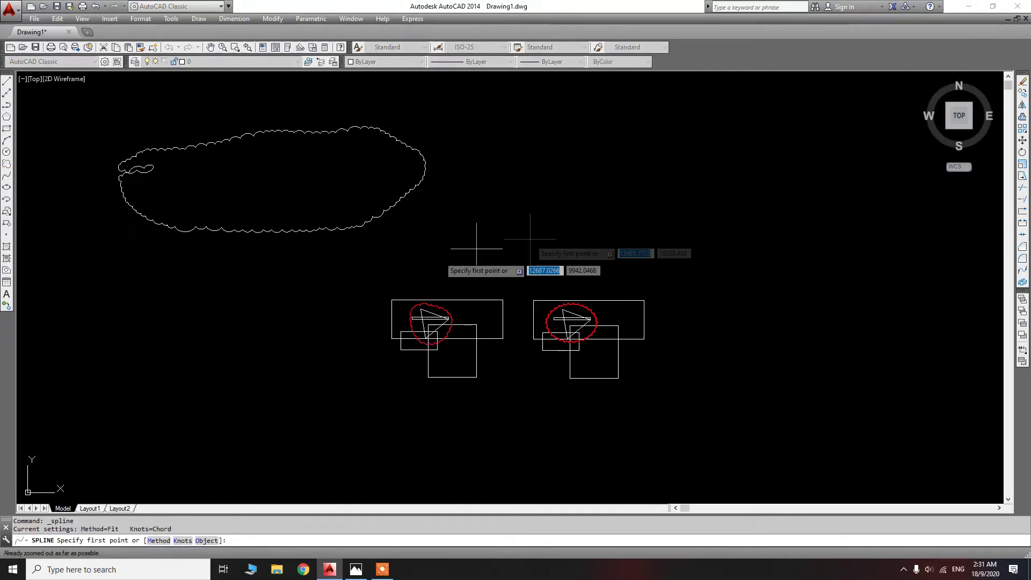
pyautogui.click(581, 175)
pyautogui.click(580, 197)
pyautogui.press('F8')
pyautogui.click(508, 207)
pyautogui.click(529, 233)
pyautogui.click(435, 261)
pyautogui.click(372, 278)
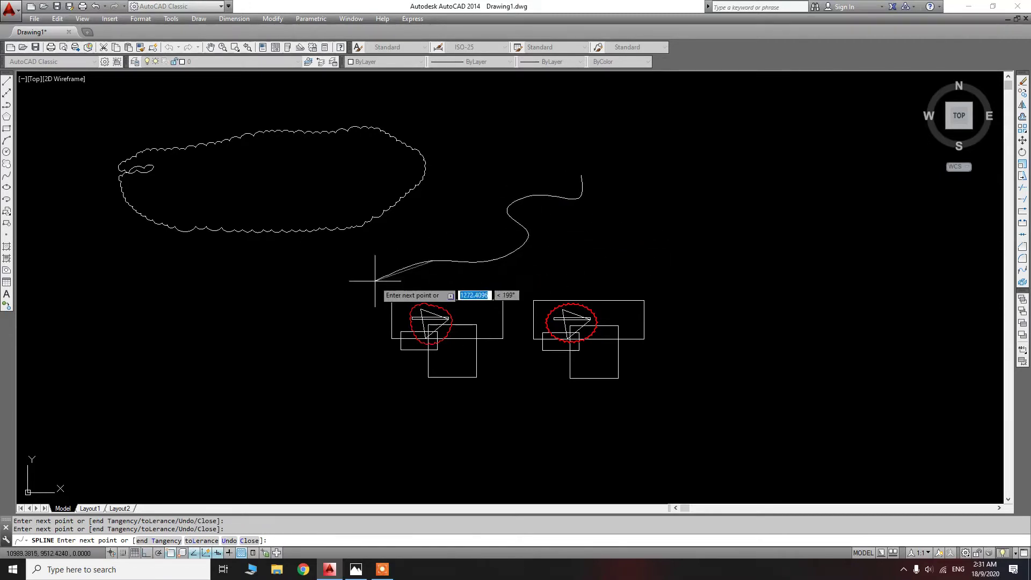
# Finish the spline beneath the right copy, then select and delete every object
pyautogui.click(364, 305)
pyautogui.click(373, 335)
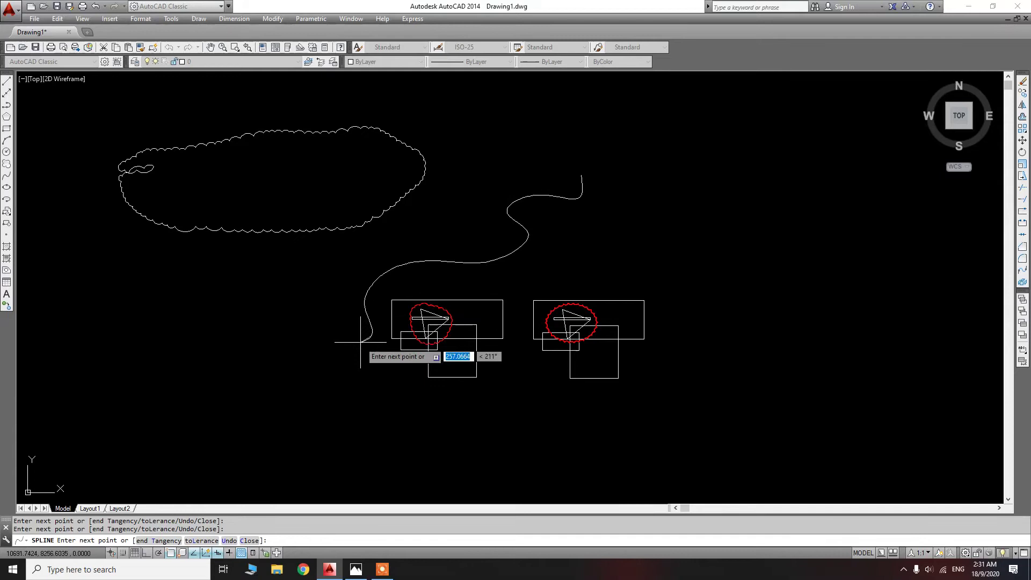
pyautogui.click(339, 355)
pyautogui.click(377, 382)
pyautogui.click(443, 400)
pyautogui.click(521, 362)
pyautogui.click(550, 391)
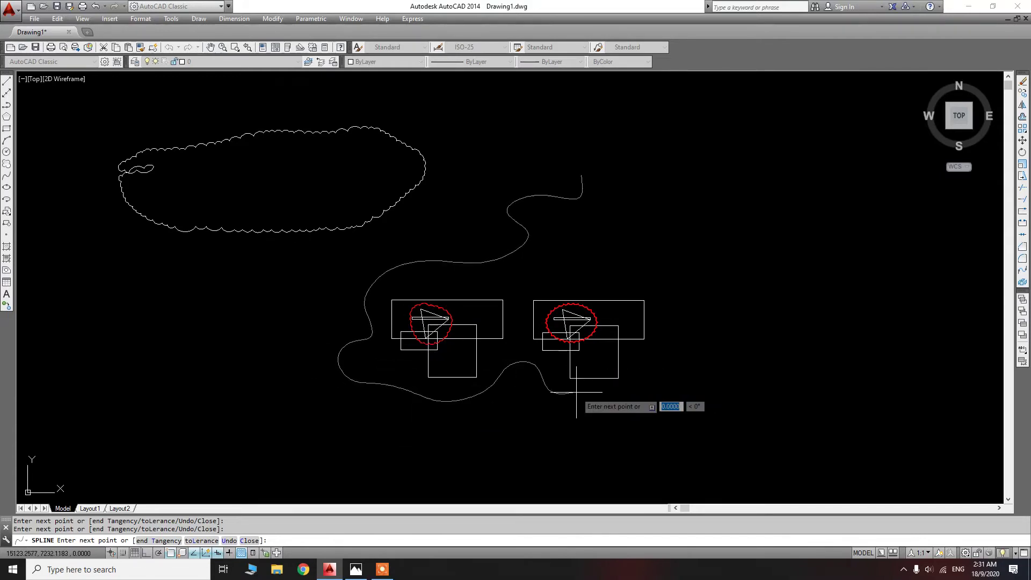
pyautogui.press('Return')
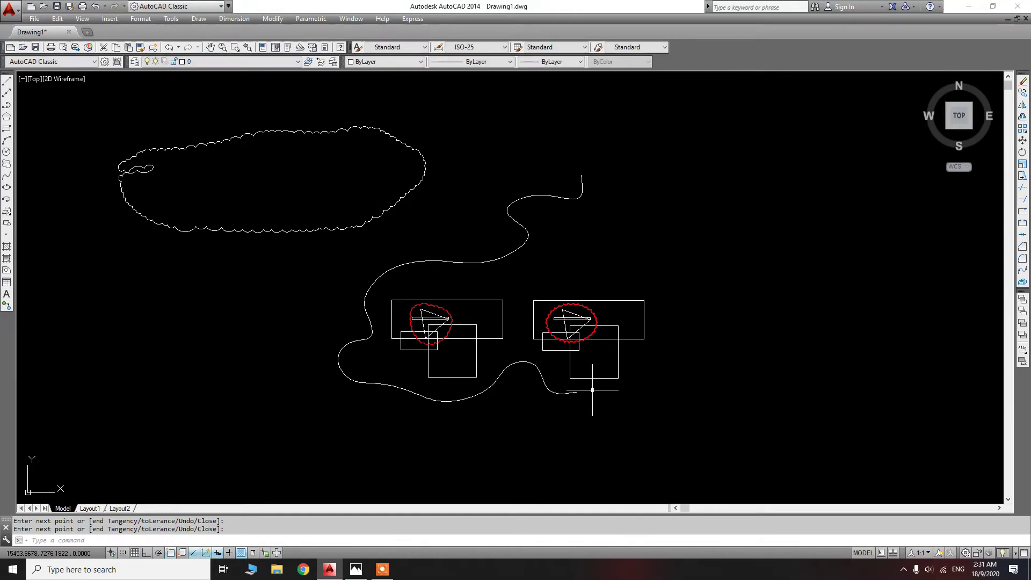
pyautogui.click(446, 262)
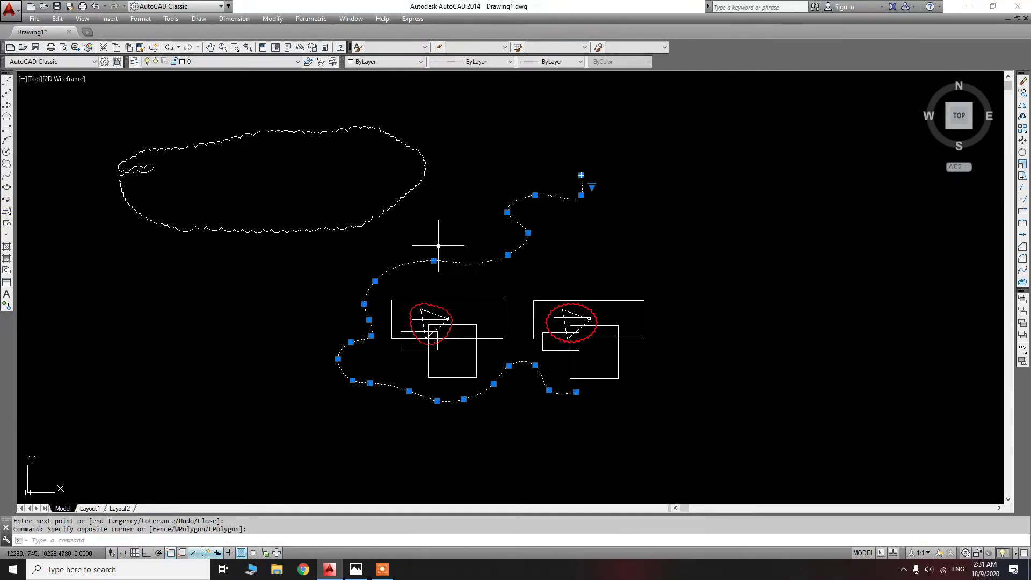
pyautogui.press('Delete')
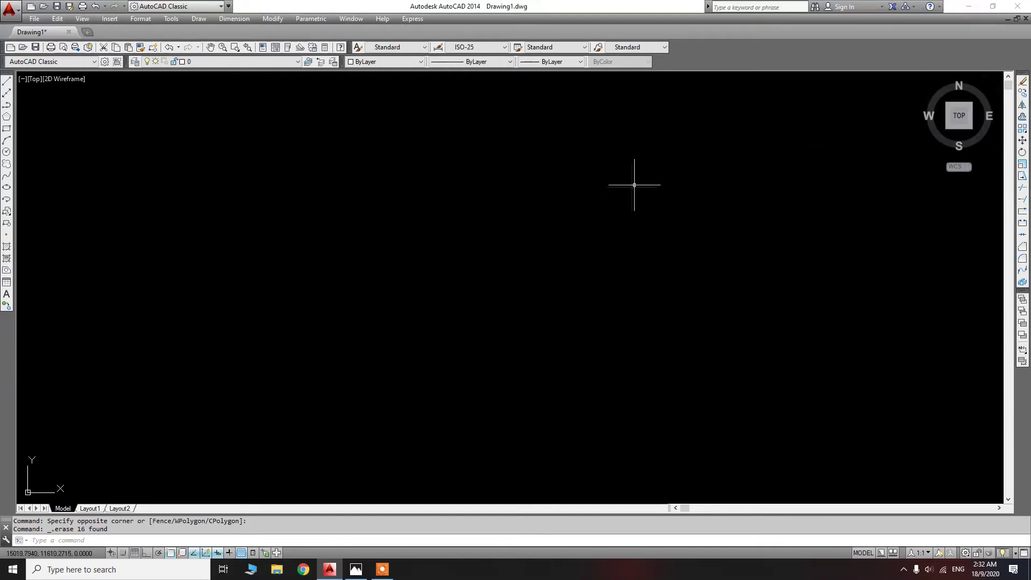
# Draw a stepped line chain: top, vertical, horizontal, slanted and bottom segments
pyautogui.click(7, 80)
pyautogui.click(362, 173)
pyautogui.click(486, 173)
pyautogui.click(486, 241)
pyautogui.click(572, 241)
pyautogui.click(582, 295)
pyautogui.click(435, 295)
pyautogui.press('Escape')
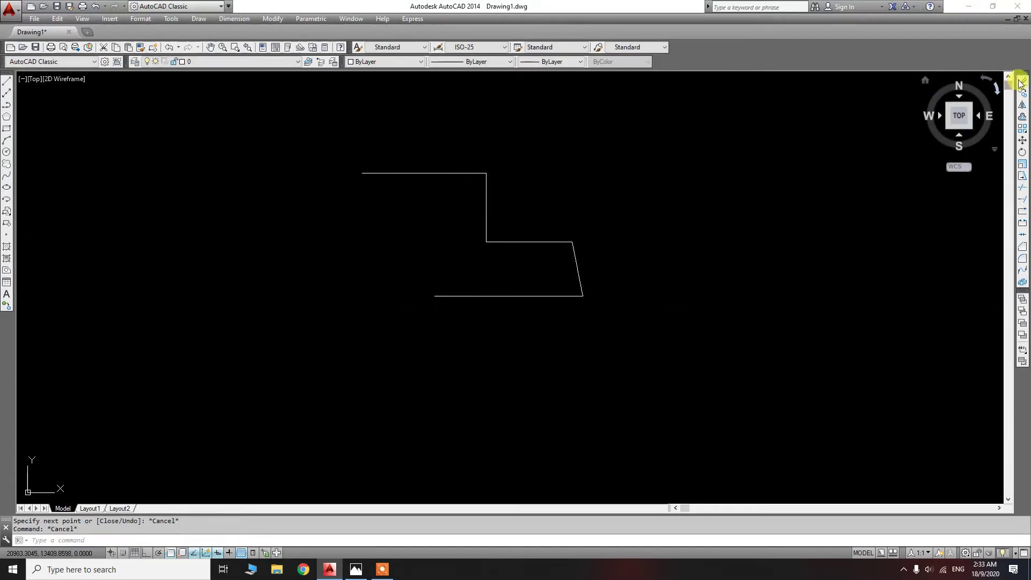
# Erase the bottom horizontal segment of the stepped chain
pyautogui.click(1022, 81)
pyautogui.click(525, 291)
pyautogui.click(501, 319)
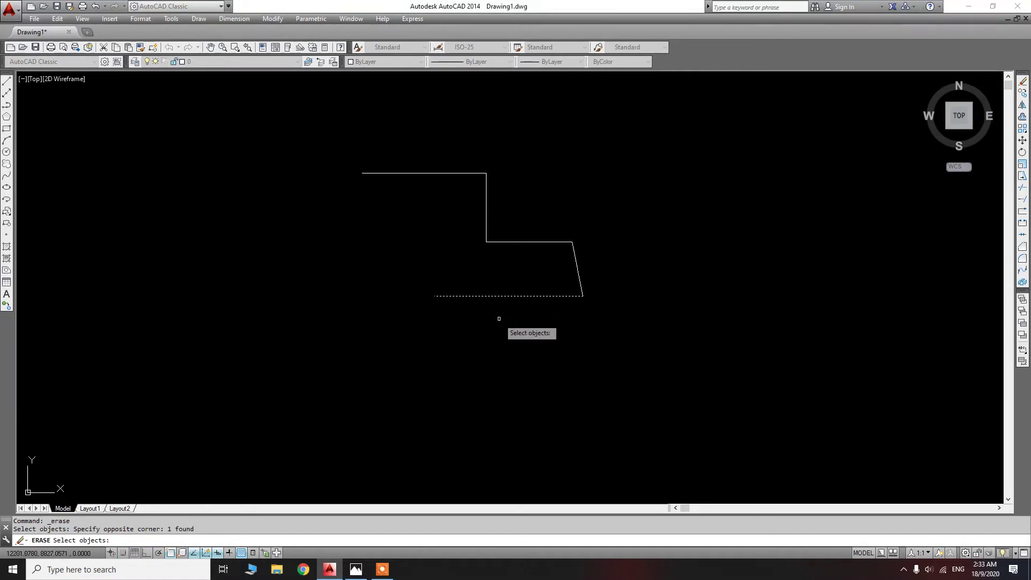
pyautogui.press('Return')
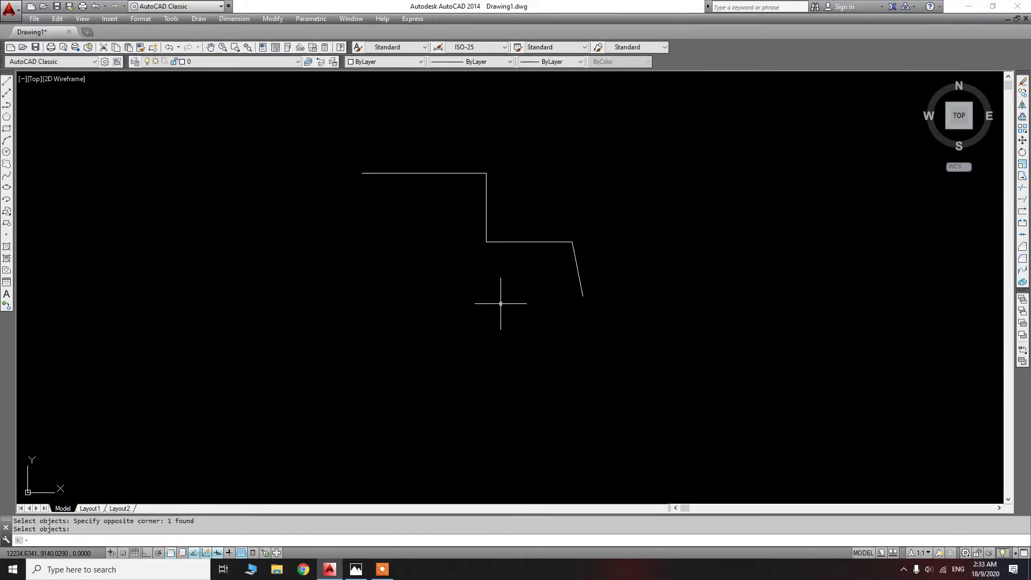
pyautogui.press('Escape')
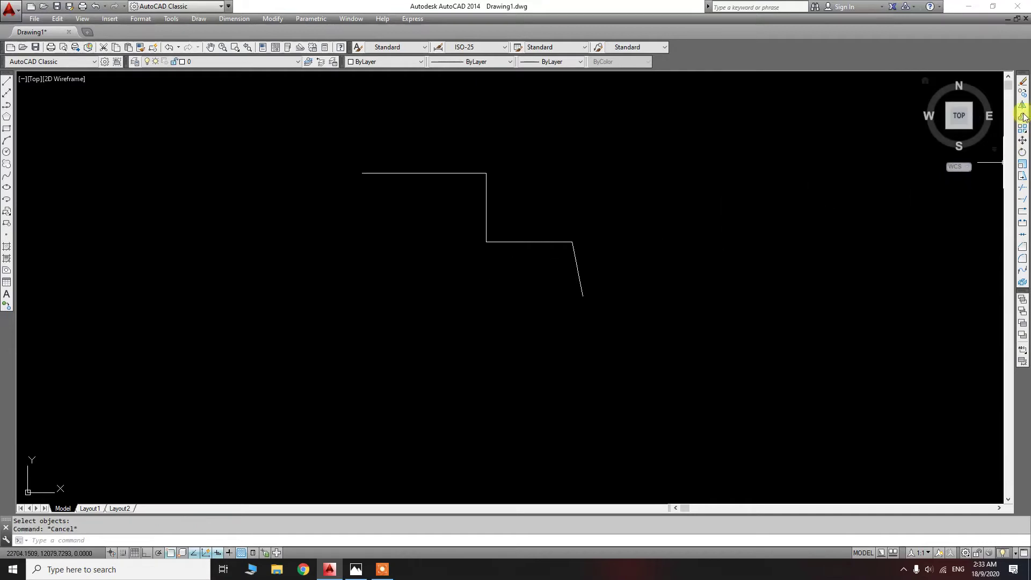
pyautogui.click(1023, 94)
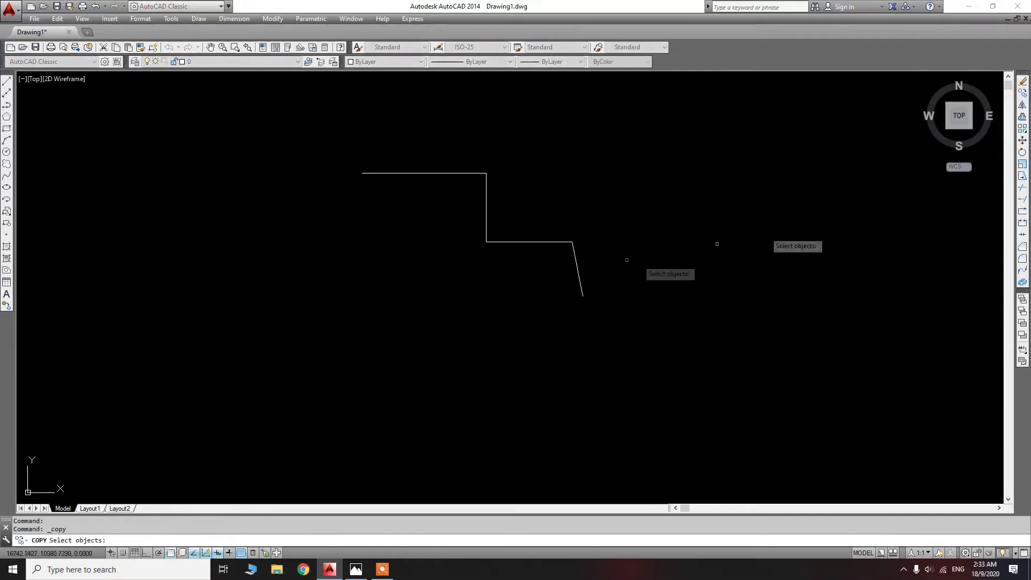
pyautogui.click(595, 259)
pyautogui.click(525, 286)
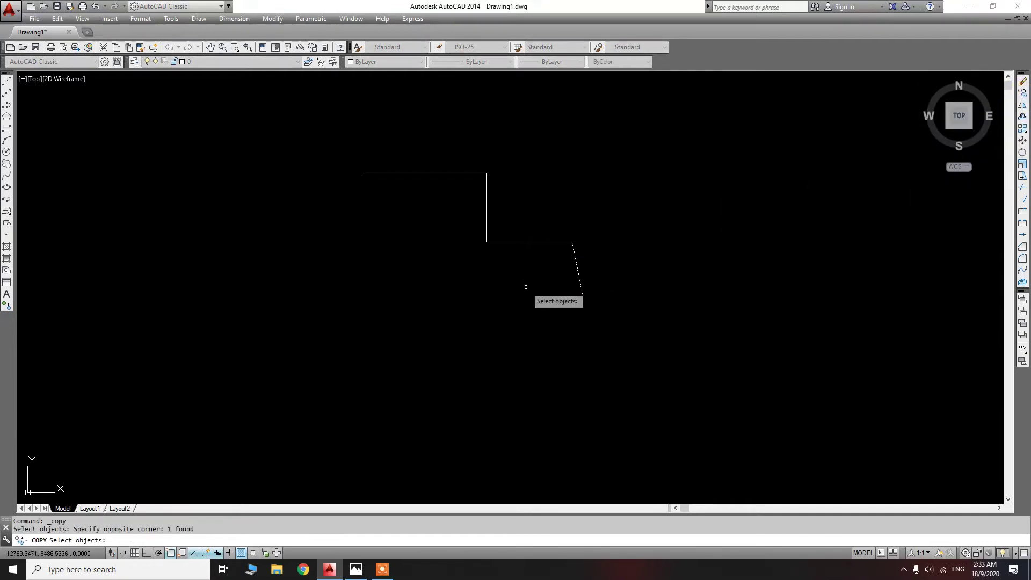
pyautogui.click(1023, 94)
pyautogui.click(610, 263)
pyautogui.click(548, 300)
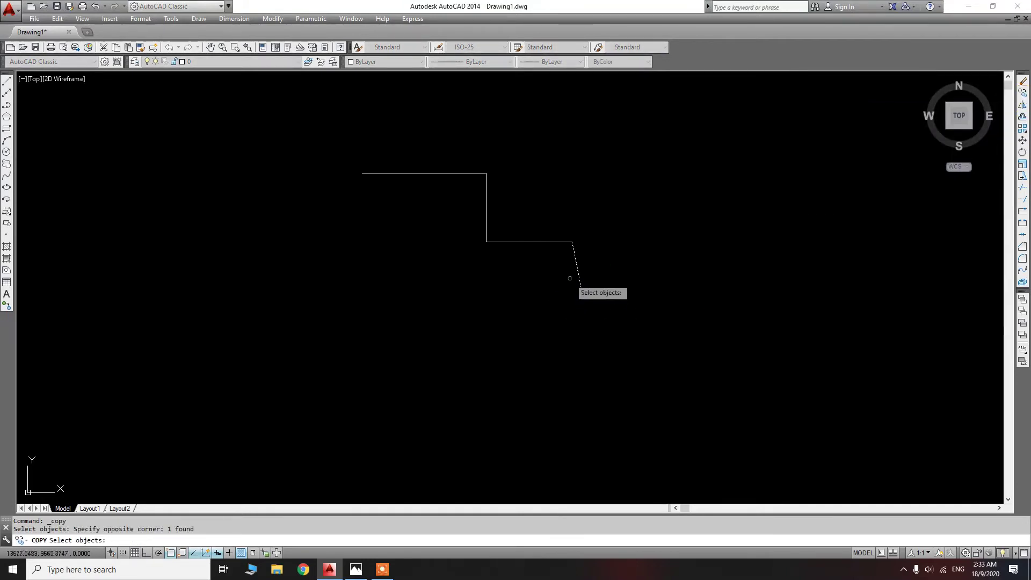
pyautogui.press('Return')
pyautogui.click(577, 271)
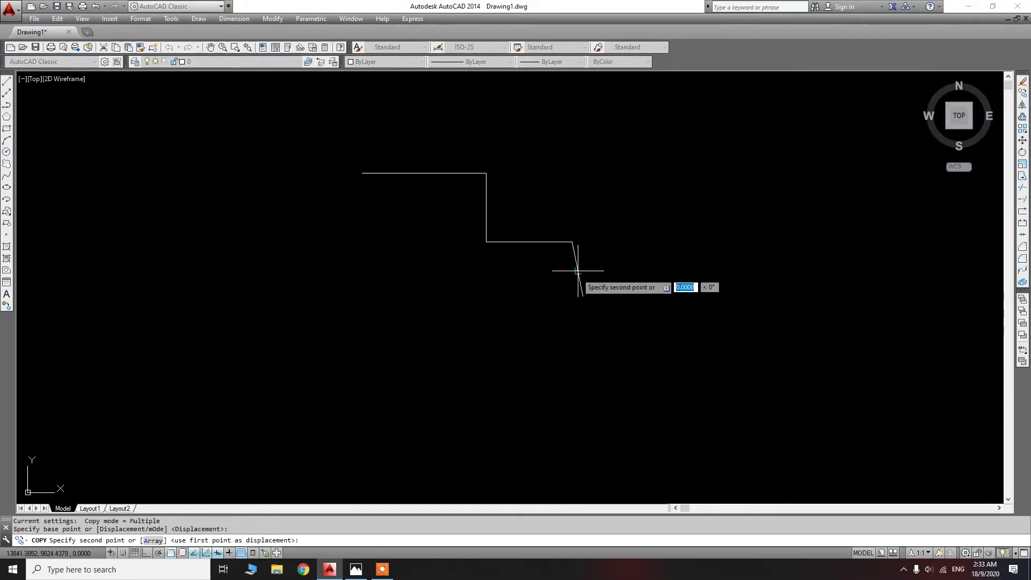
pyautogui.click(693, 252)
pyautogui.click(645, 318)
pyautogui.press('Escape')
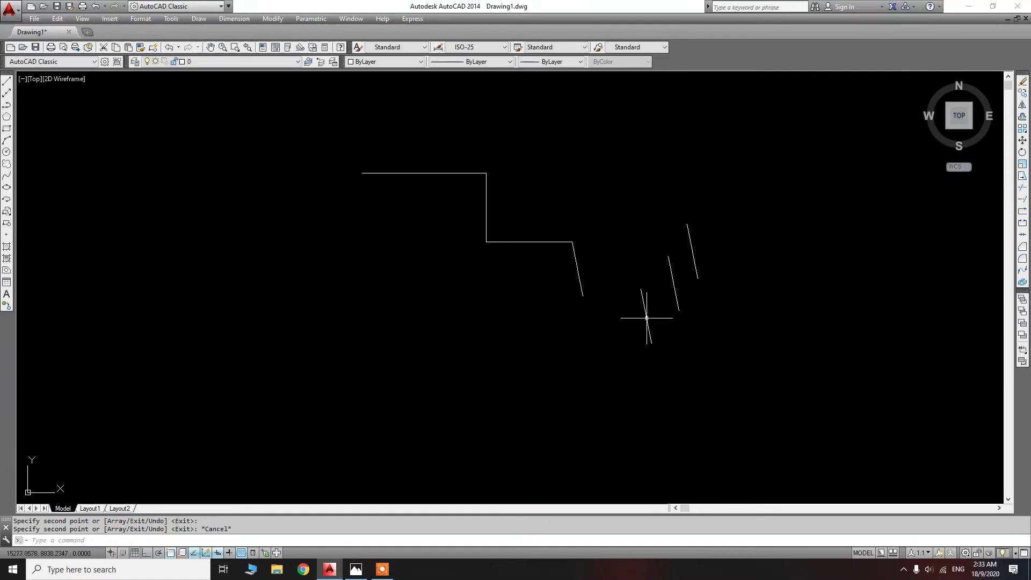
pyautogui.click(738, 253)
pyautogui.click(640, 334)
pyautogui.press('Delete')
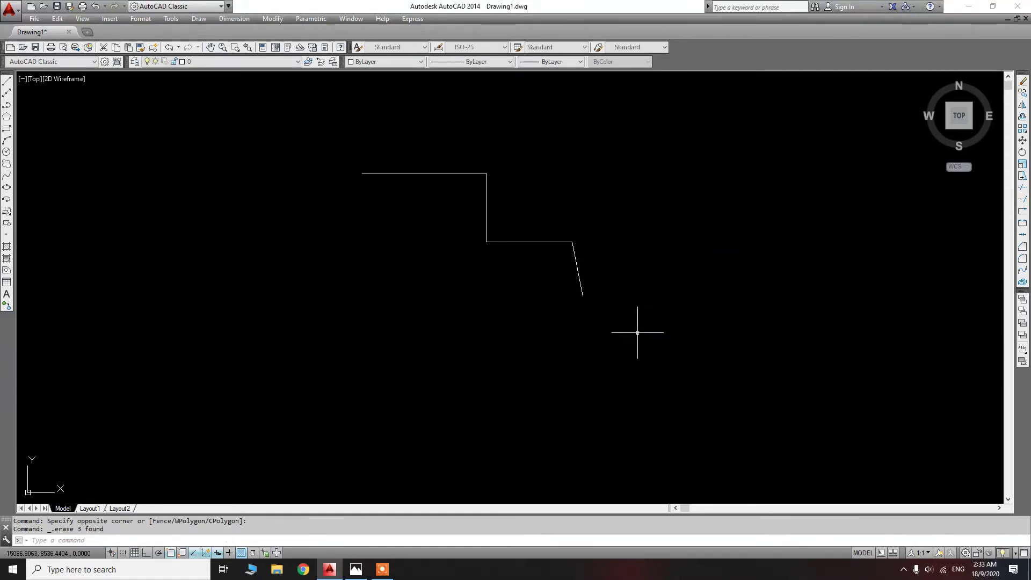
pyautogui.moveTo(958, 115)
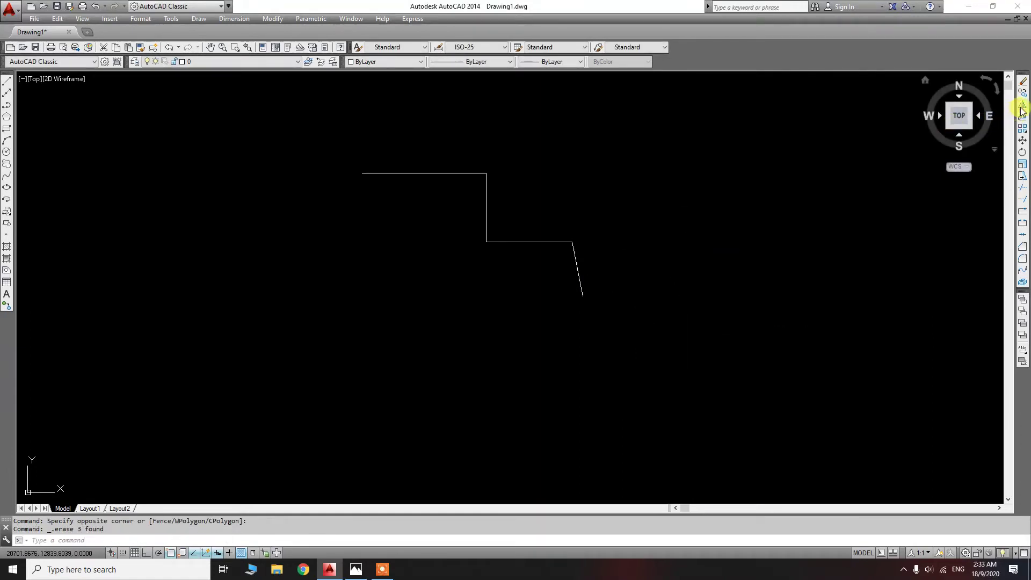
pyautogui.press('Escape')
pyautogui.click(666, 132)
pyautogui.click(314, 309)
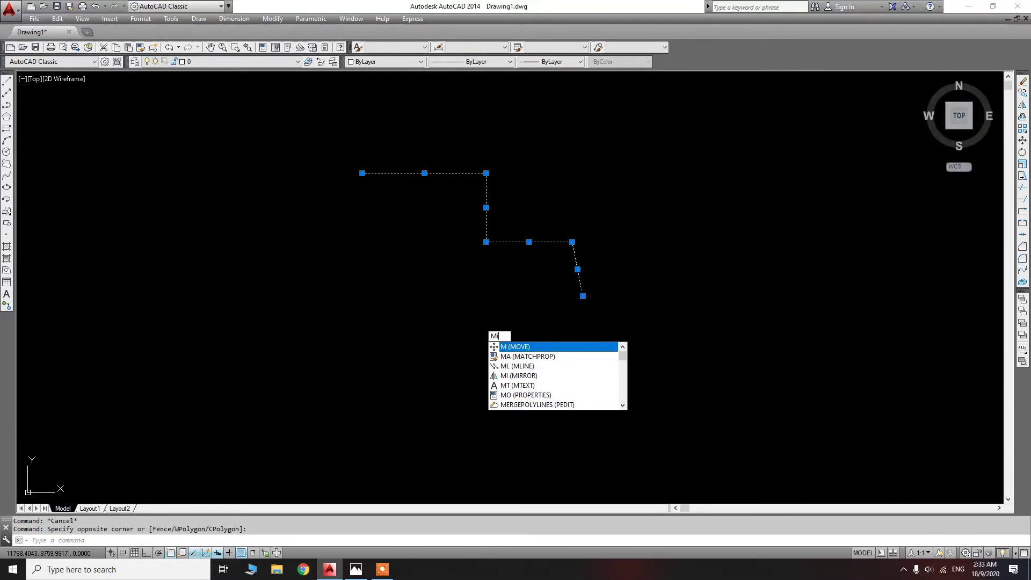
# Mirror the stepped polyline across a vertical axis with MI, keeping the original
pyautogui.write('i')
pyautogui.press('Return')
pyautogui.click(611, 293)
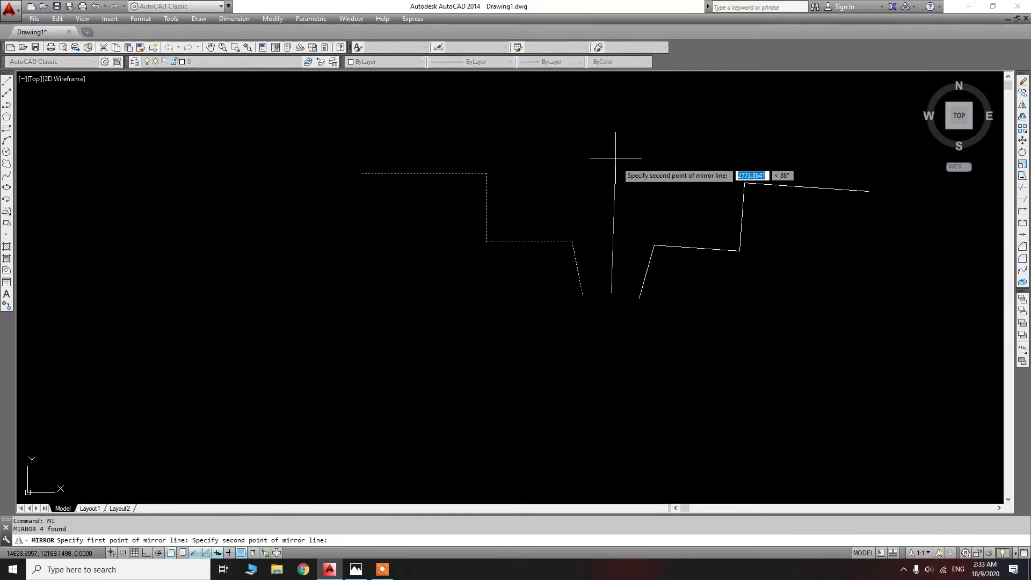
pyautogui.press('F8')
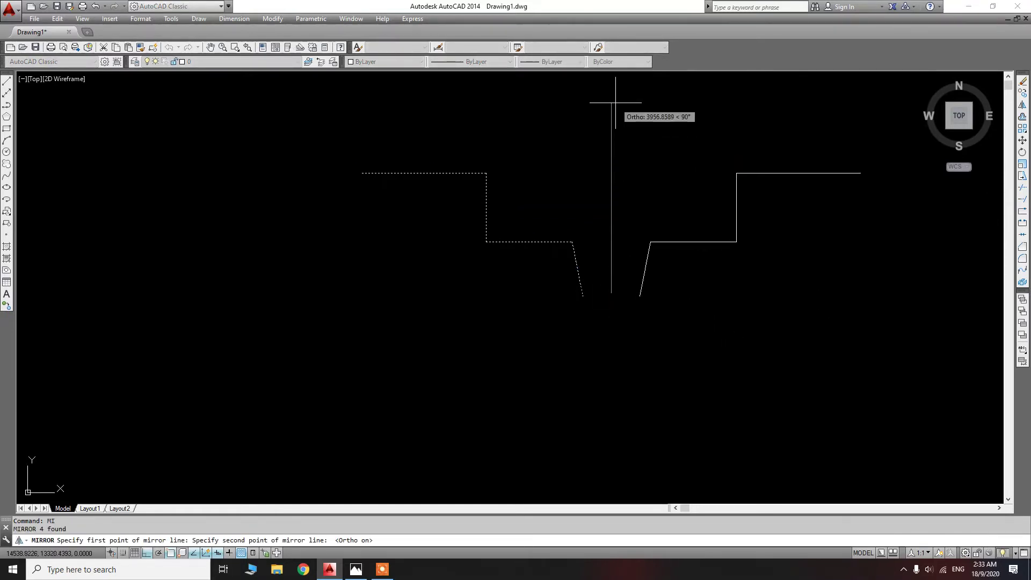
pyautogui.click(615, 102)
pyautogui.press('Return')
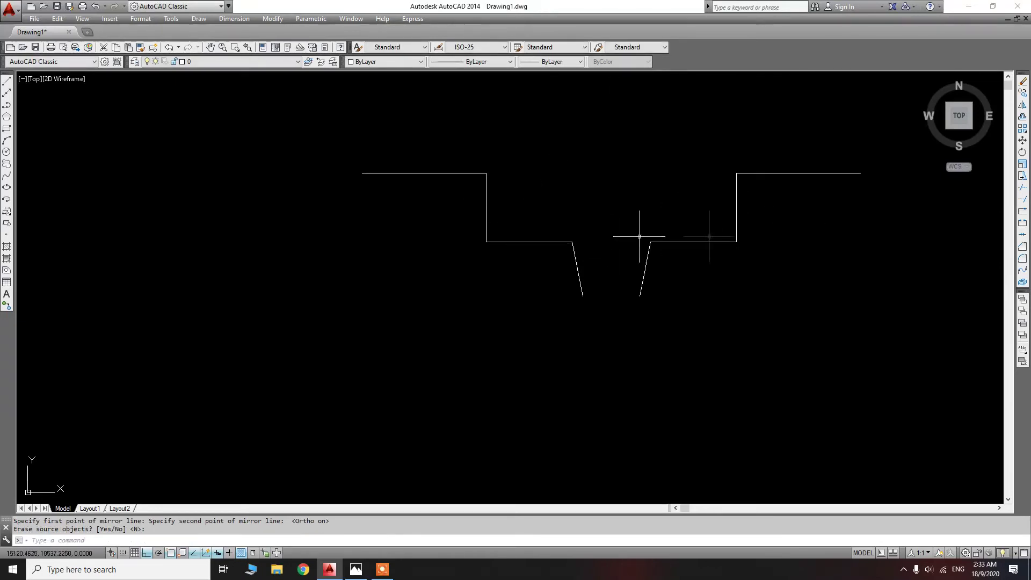
# Delete the V-shaped middle segments and then all remaining lines
pyautogui.press('Escape')
pyautogui.press('Escape')
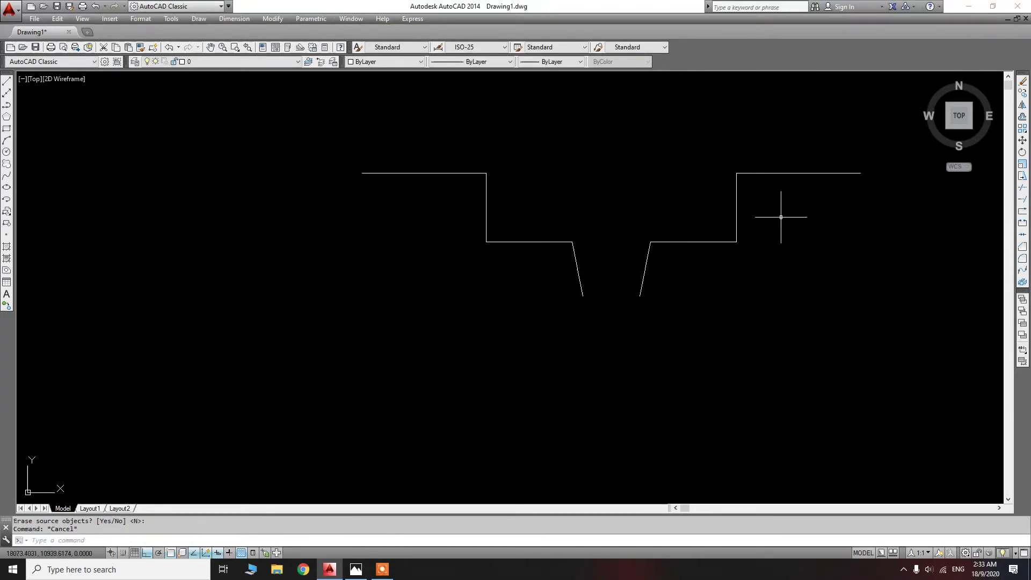
pyautogui.click(783, 218)
pyautogui.press('Delete')
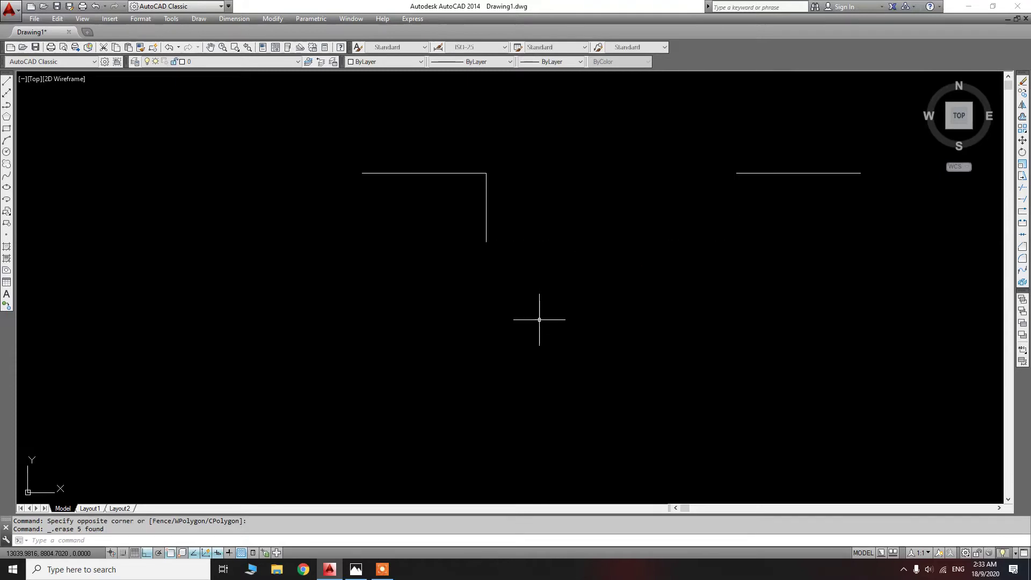
pyautogui.click(752, 137)
pyautogui.click(300, 308)
pyautogui.press('Delete')
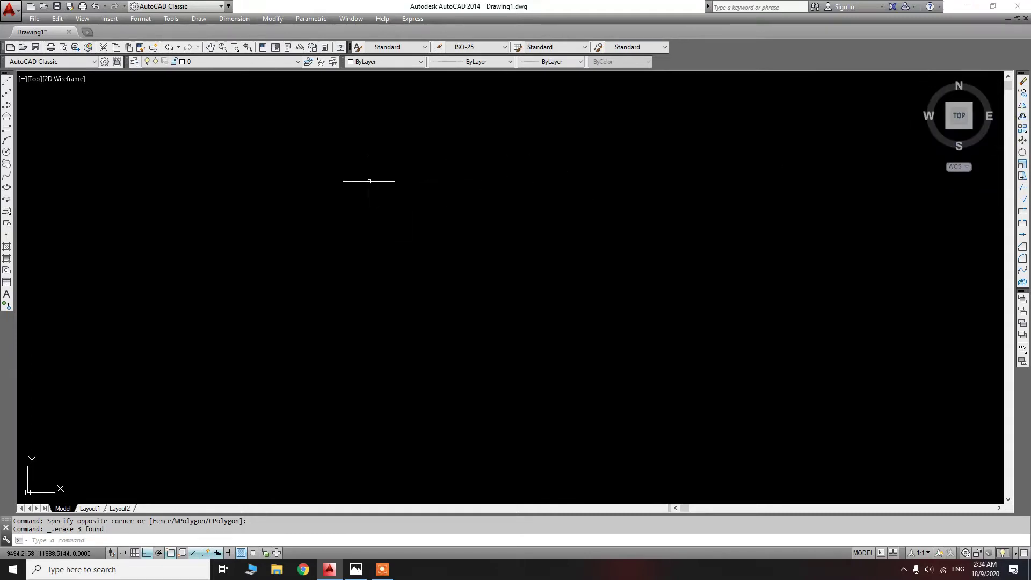
# Draw a tall vertical line with the L command and select it
pyautogui.write('l')
pyautogui.press('Return')
pyautogui.click(353, 146)
pyautogui.click(347, 438)
pyautogui.press('Escape')
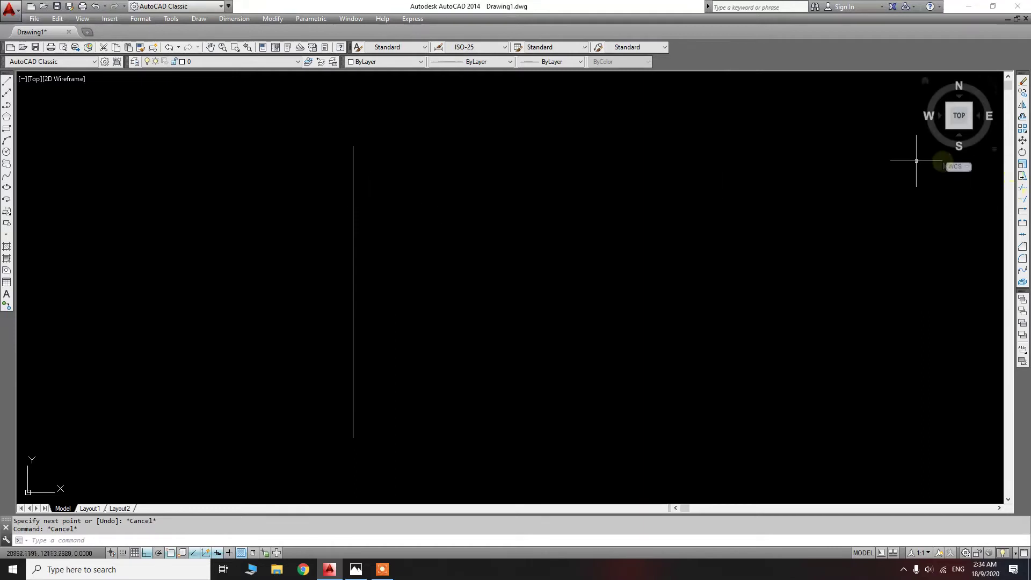
pyautogui.click(377, 233)
pyautogui.click(310, 259)
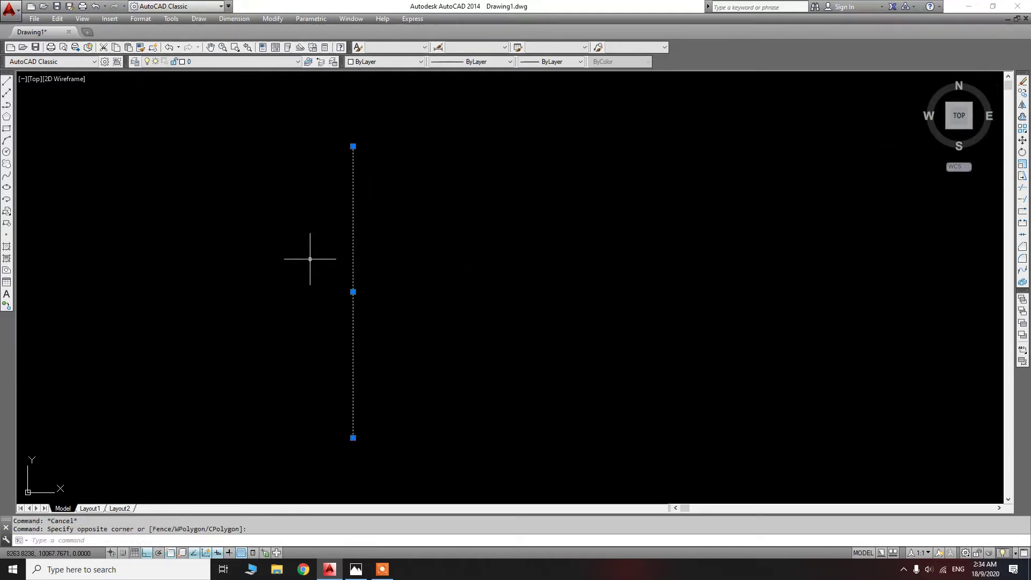
# Offset the line rightward by 250 four times, producing five evenly spaced parallel lines
pyautogui.click(1023, 118)
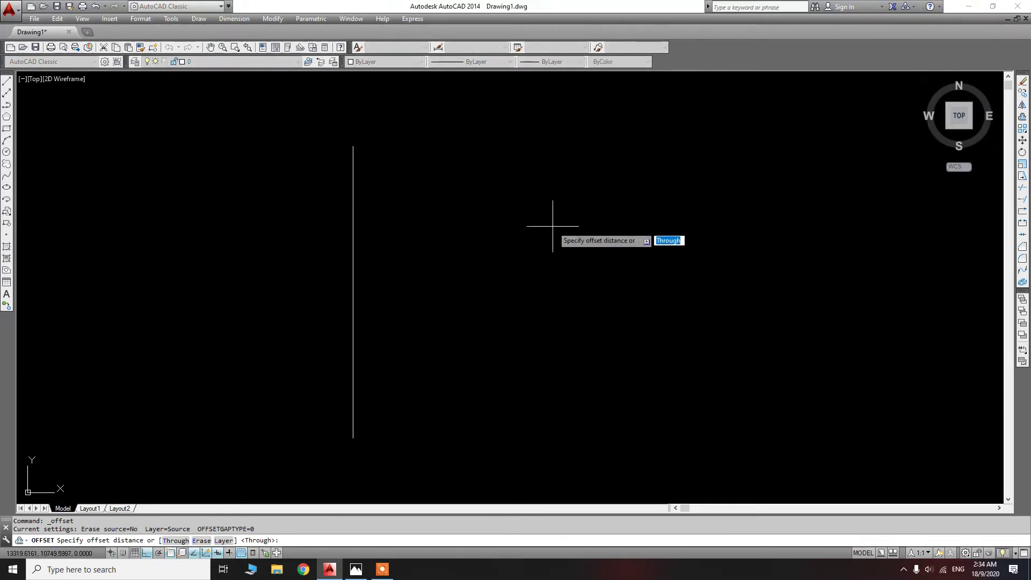
pyautogui.write('250')
pyautogui.press('Return')
pyautogui.click(353, 223)
pyautogui.click(537, 233)
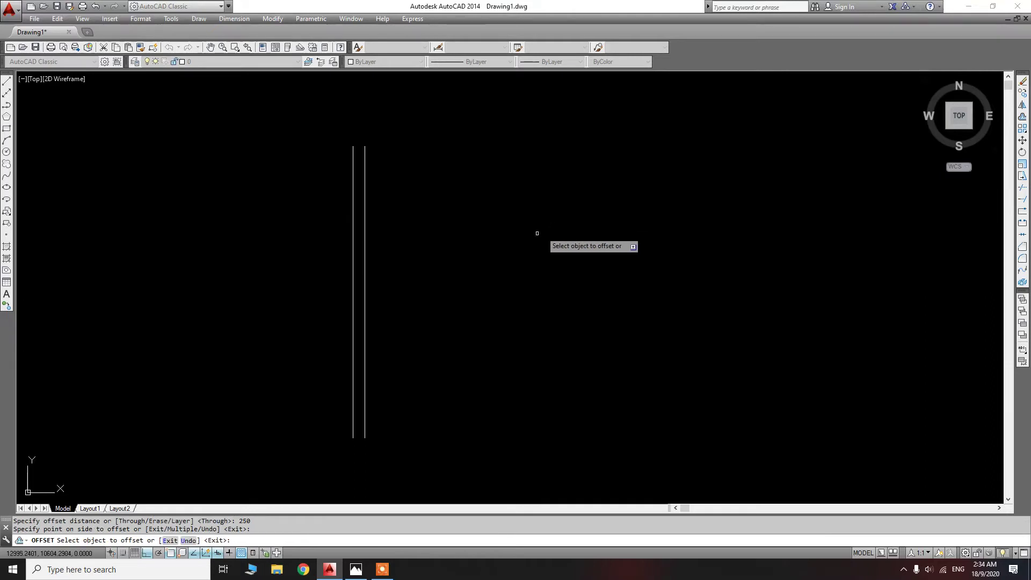
pyautogui.click(365, 229)
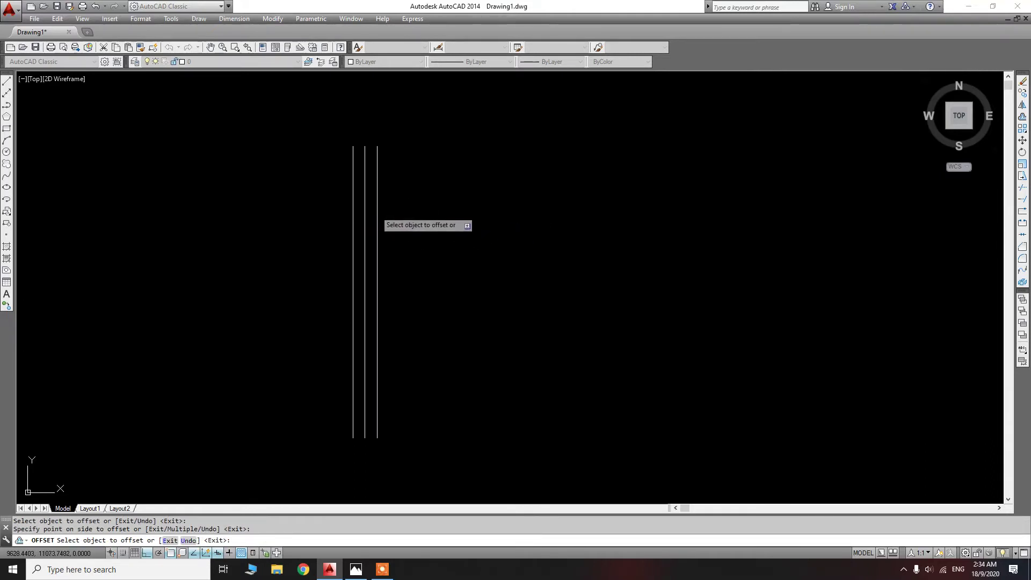
pyautogui.click(377, 214)
pyautogui.click(411, 206)
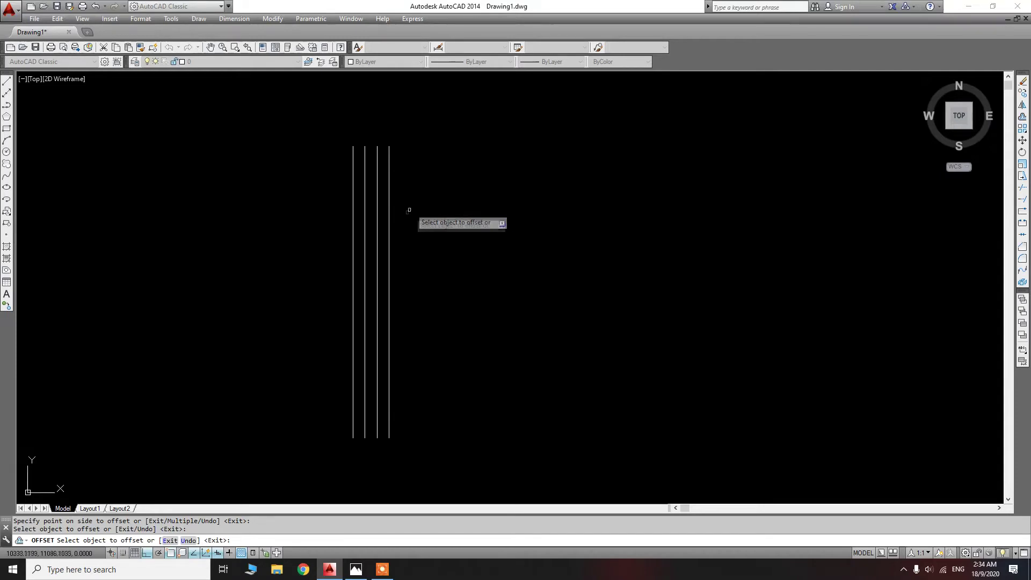
pyautogui.click(389, 210)
pyautogui.click(428, 214)
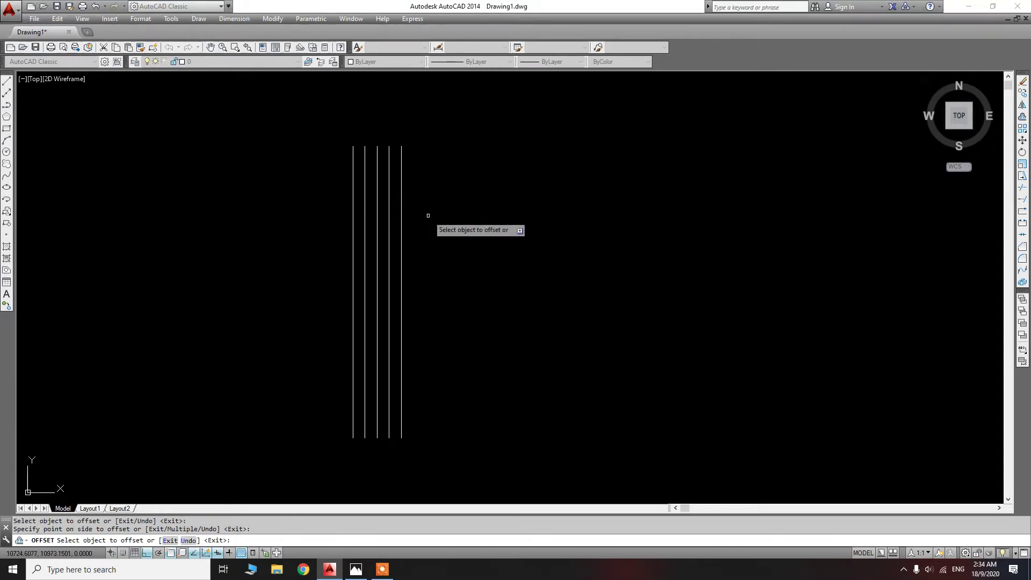
pyautogui.press('Escape')
pyautogui.press('Escape')
pyautogui.click(435, 209)
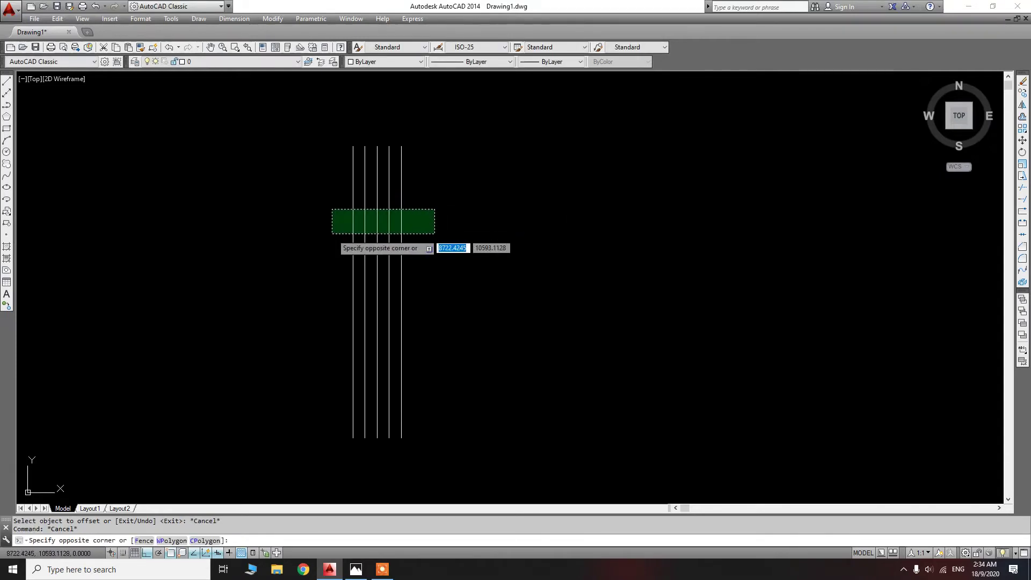
# Select the five parallel lines for erasing
pyautogui.click(332, 234)
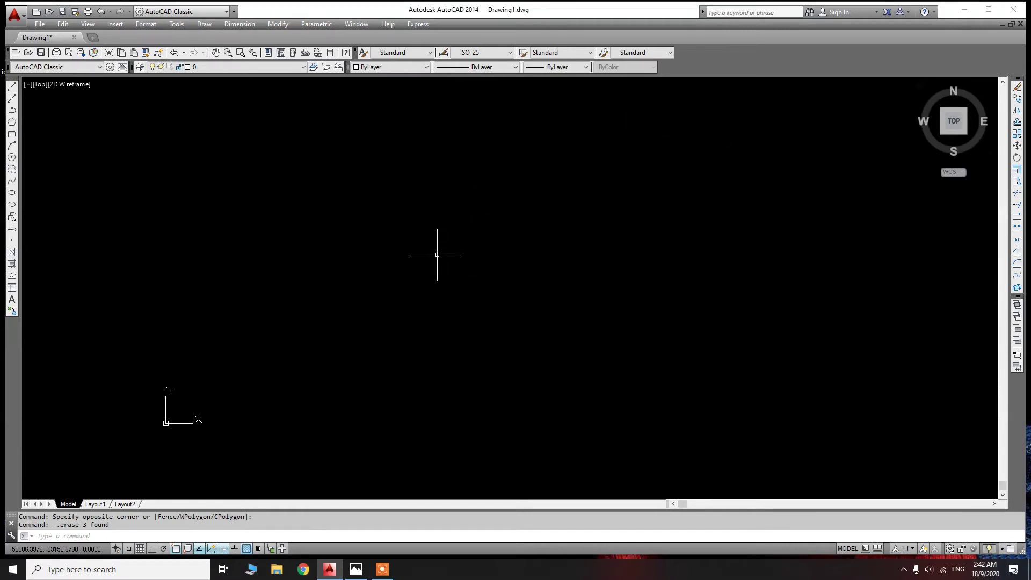
# Start a PL polyline with a straight segment, then add two connected arcs curving up-right
pyautogui.write('p')
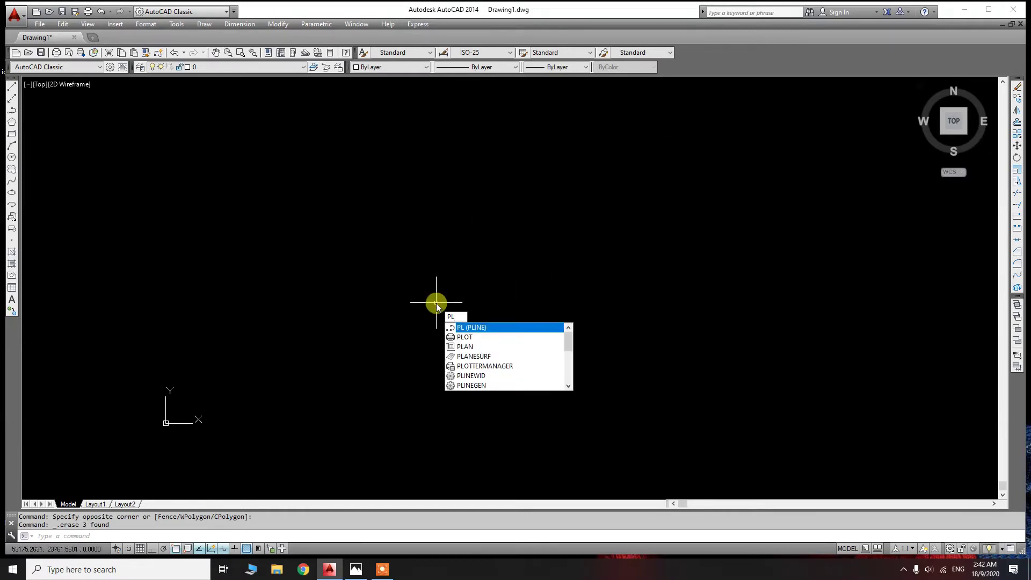
pyautogui.press('Return')
pyautogui.click(488, 367)
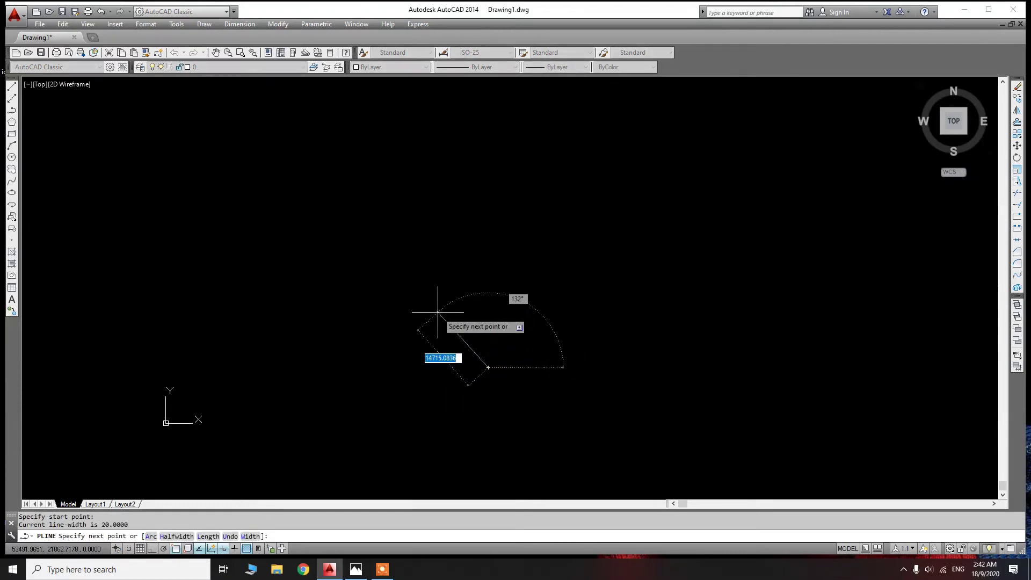
pyautogui.click(438, 311)
pyautogui.write('a')
pyautogui.press('Return')
pyautogui.click(424, 194)
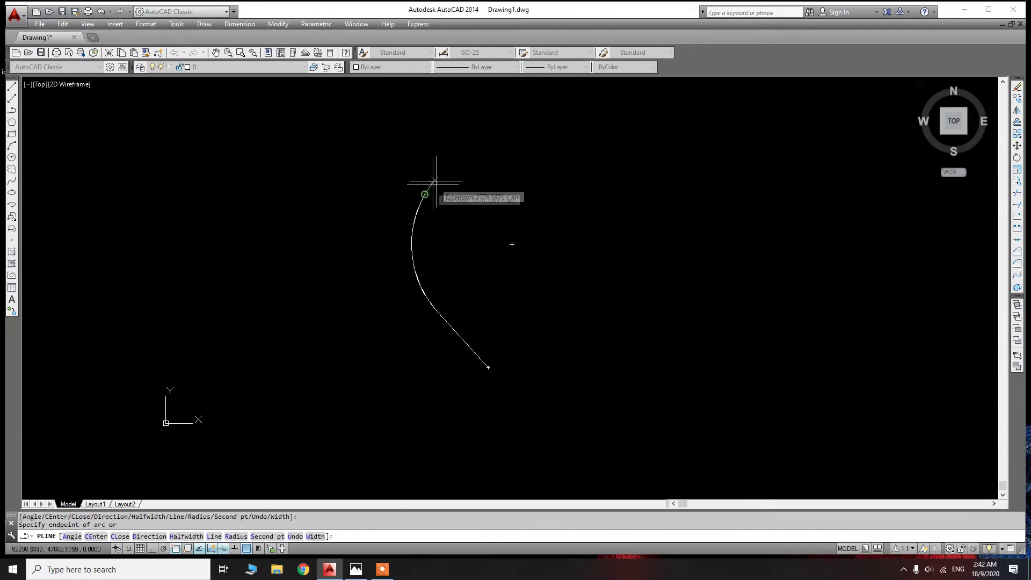
pyautogui.click(484, 150)
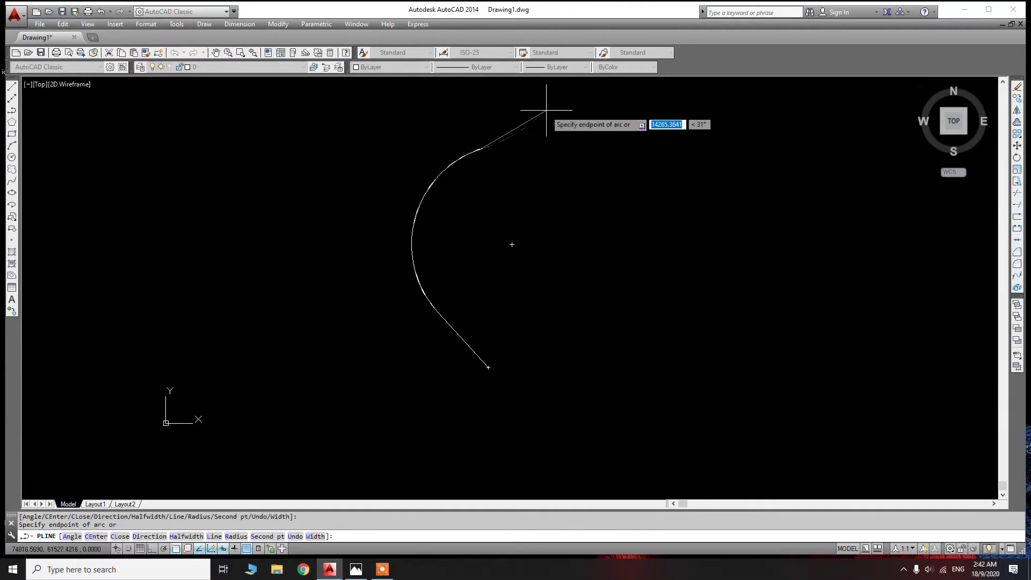
pyautogui.click(572, 92)
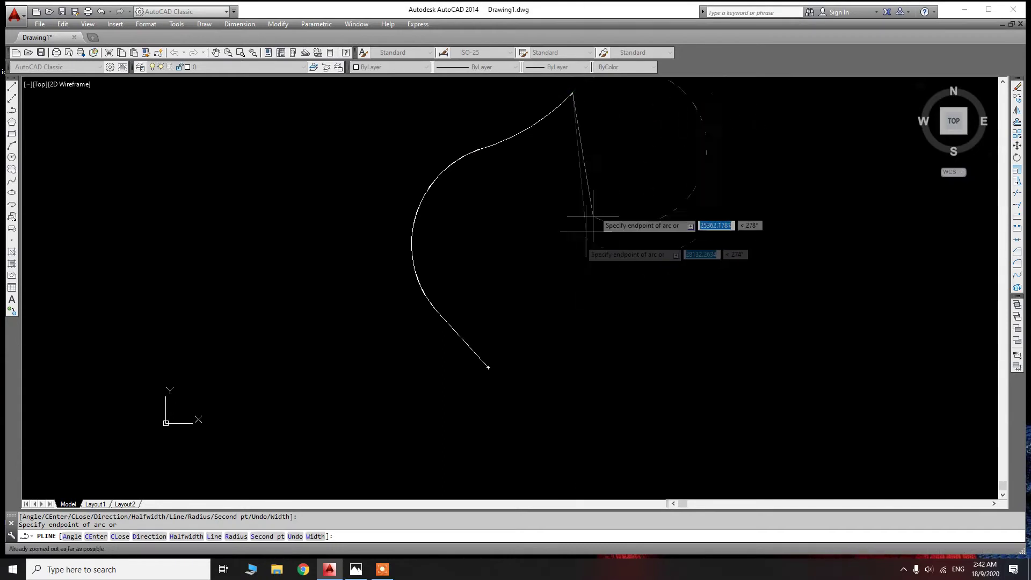
# Return to line mode, add a final straight segment and finish the polyline
pyautogui.write('l')
pyautogui.press('Return')
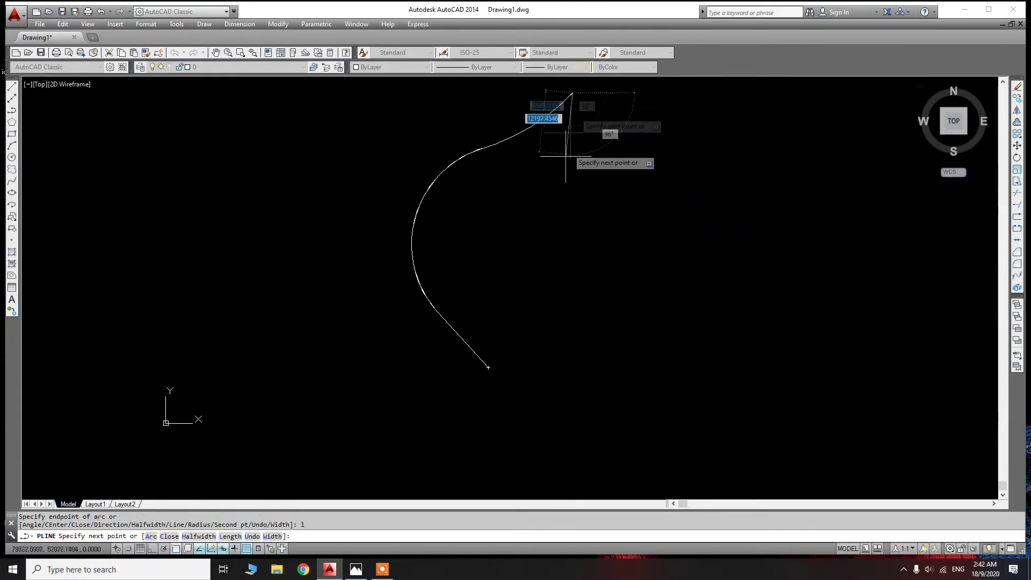
pyautogui.scroll(4, 525, 404)
pyautogui.click(582, 174)
pyautogui.press('Return')
pyautogui.scroll(-1, 561, 163)
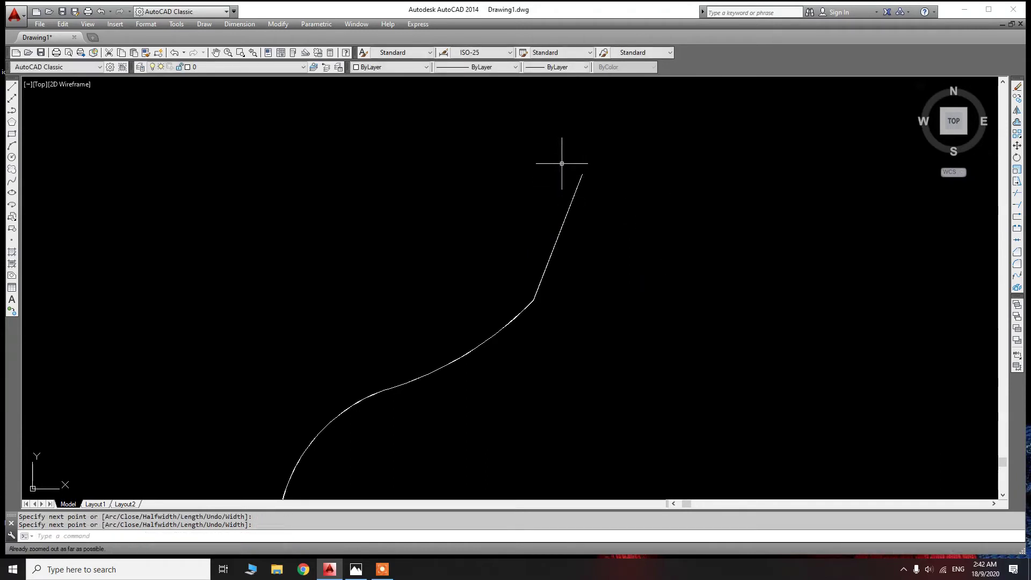
# Zoom to extents, select the curve and nudge one fit point slightly
pyautogui.write('z')
pyautogui.press('Return')
pyautogui.write('e')
pyautogui.press('Return')
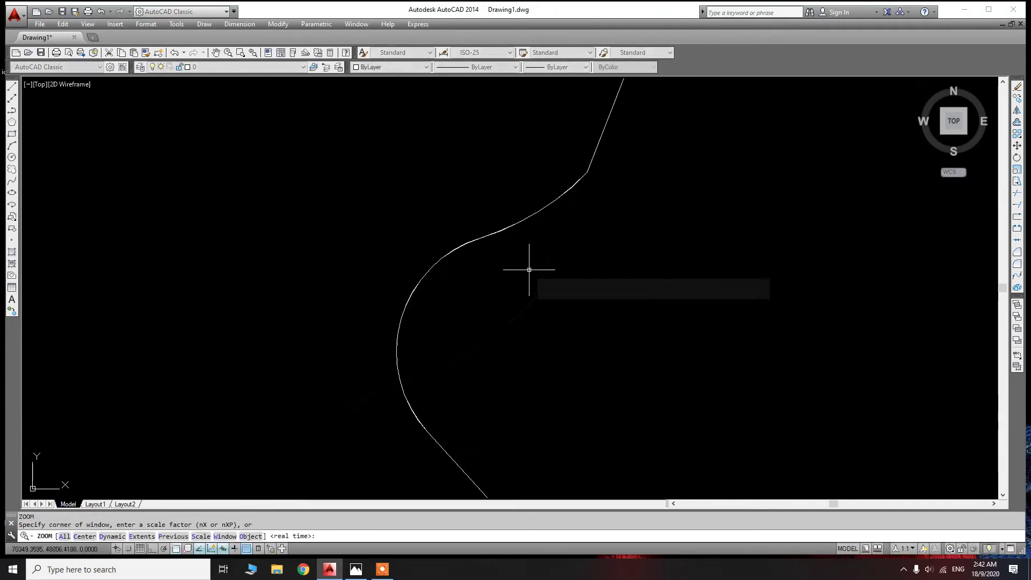
pyautogui.click(542, 218)
pyautogui.click(538, 220)
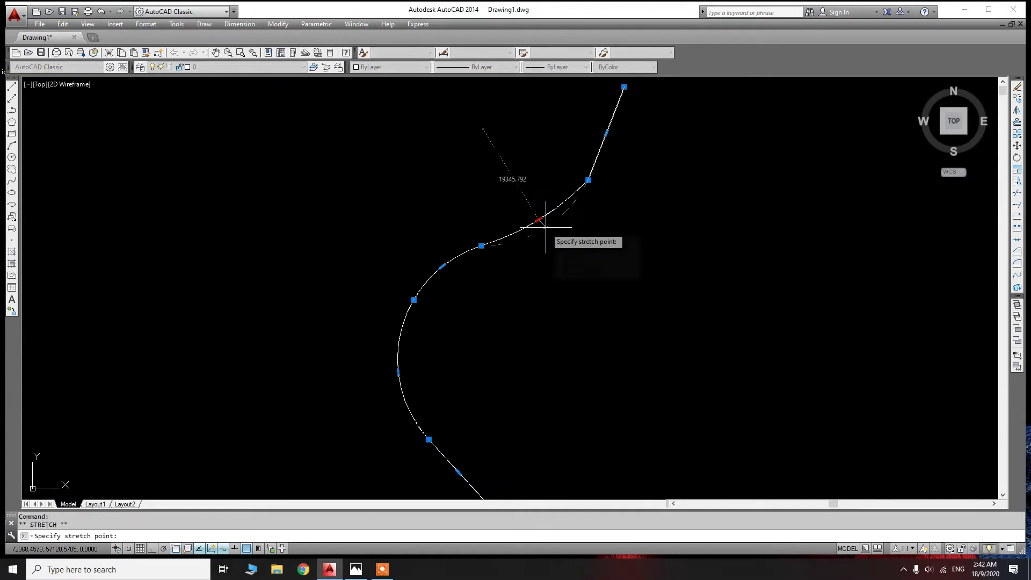
pyautogui.scroll(5, 546, 225)
pyautogui.click(546, 224)
pyautogui.scroll(-5, 543, 236)
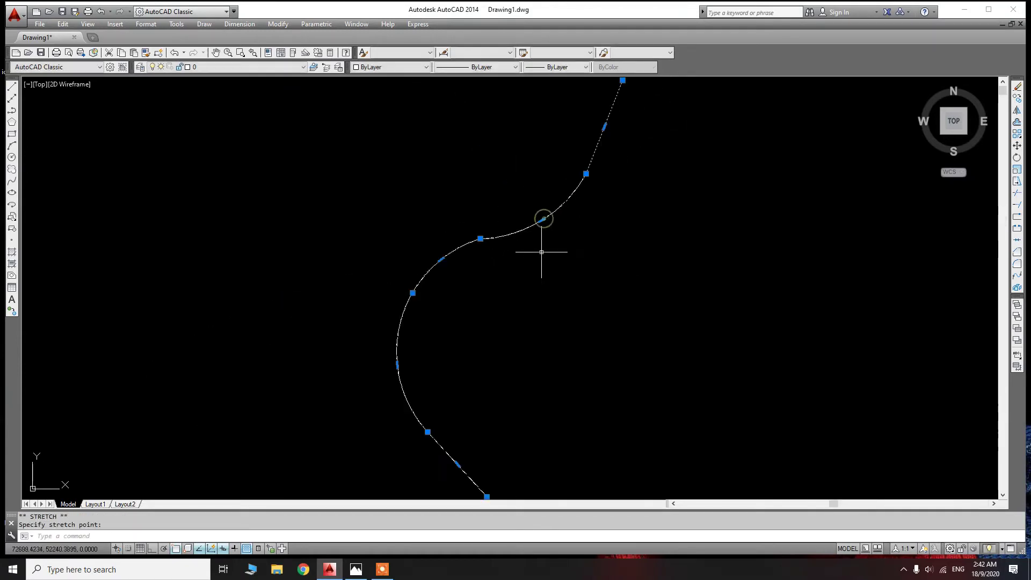
pyautogui.click(412, 293)
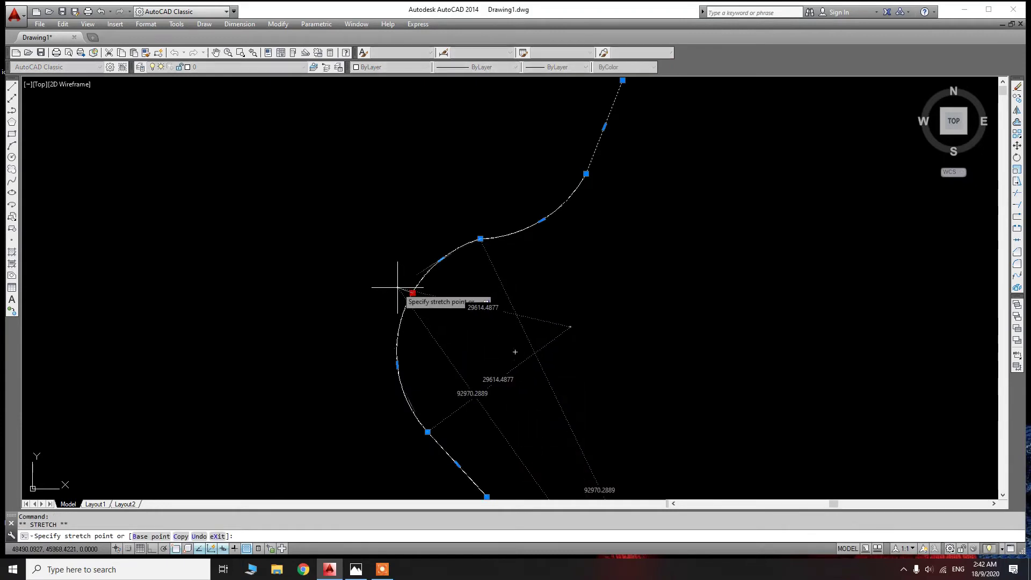
pyautogui.scroll(4, 392, 290)
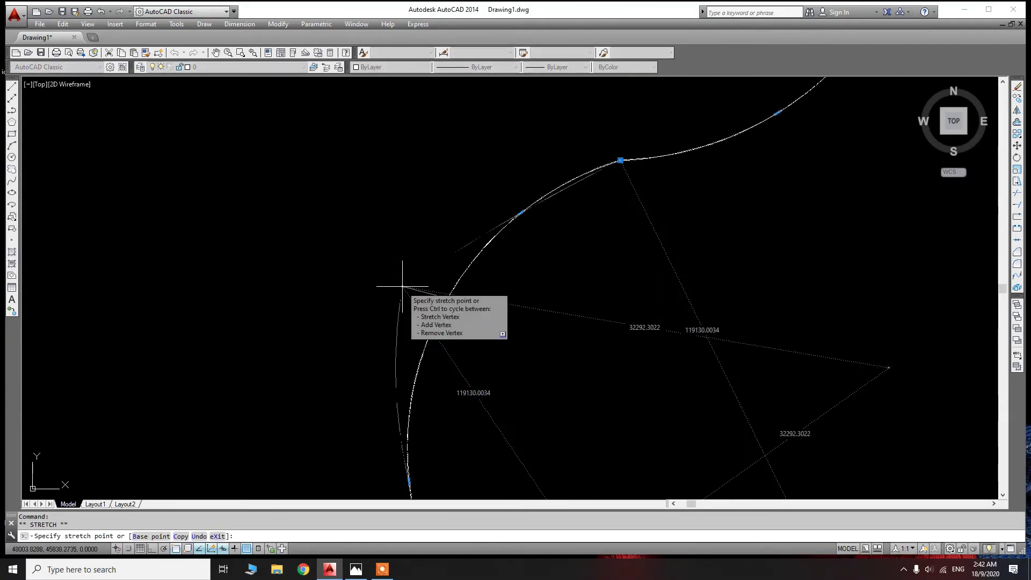
pyautogui.press('Escape')
pyautogui.scroll(-2, 449, 265)
# Try grabbing other fit points, including the leftmost, and cancel those stretches
pyautogui.click(493, 232)
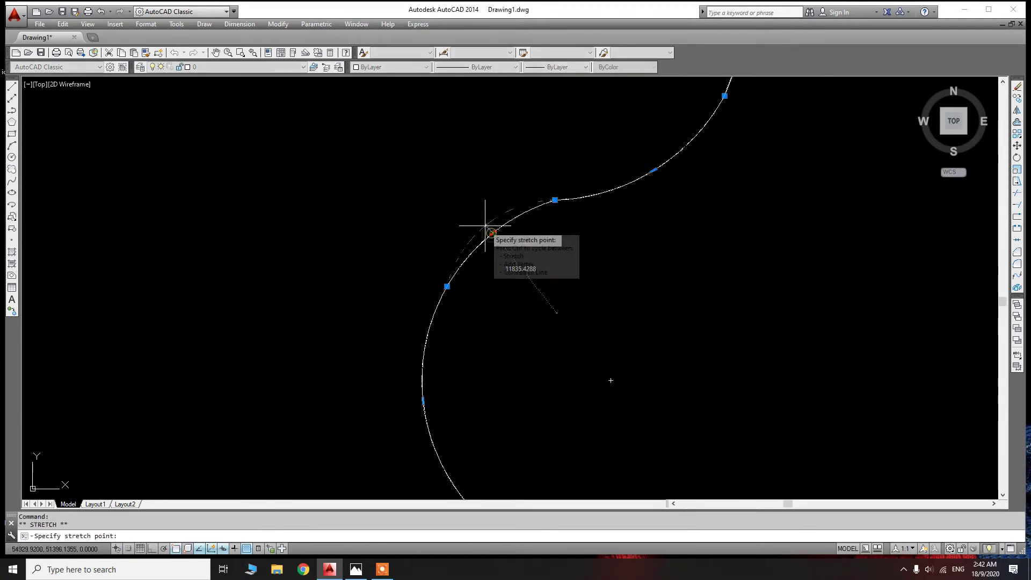
pyautogui.scroll(-4, 453, 268)
pyautogui.scroll(4, 431, 310)
pyautogui.click(428, 309)
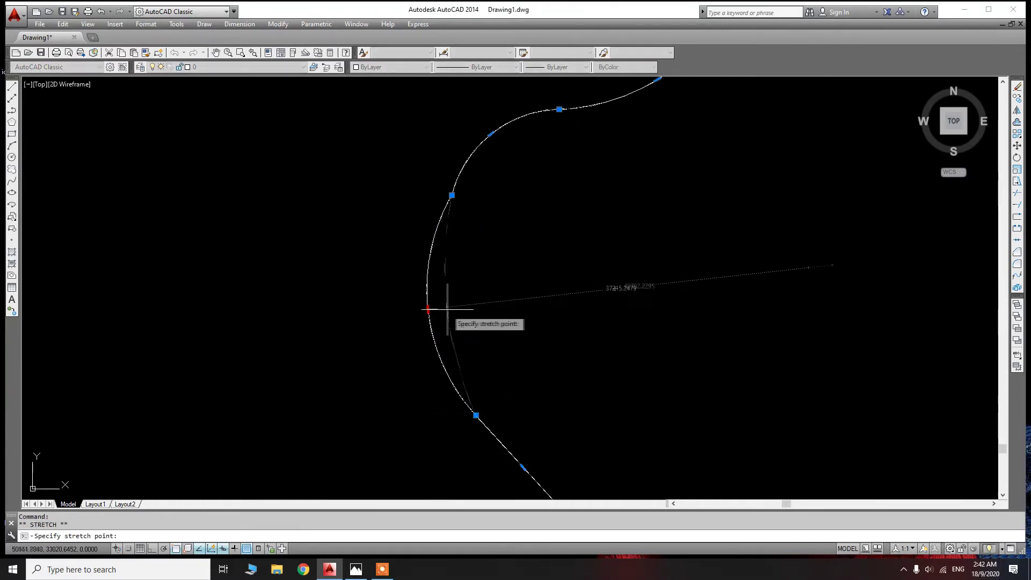
pyautogui.press('Escape')
pyautogui.scroll(-4, 456, 309)
pyautogui.scroll(2, 504, 339)
# Drag the curve's lower end down-left and its middle fit point to the right
pyautogui.click(510, 354)
pyautogui.click(443, 385)
pyautogui.click(439, 221)
pyautogui.click(456, 222)
# Cancel further grip stretches and crossing-select the lower part of the curve
pyautogui.click(461, 113)
pyautogui.press('Escape')
pyautogui.scroll(-3, 475, 249)
pyautogui.press('Escape')
pyautogui.scroll(2, 499, 169)
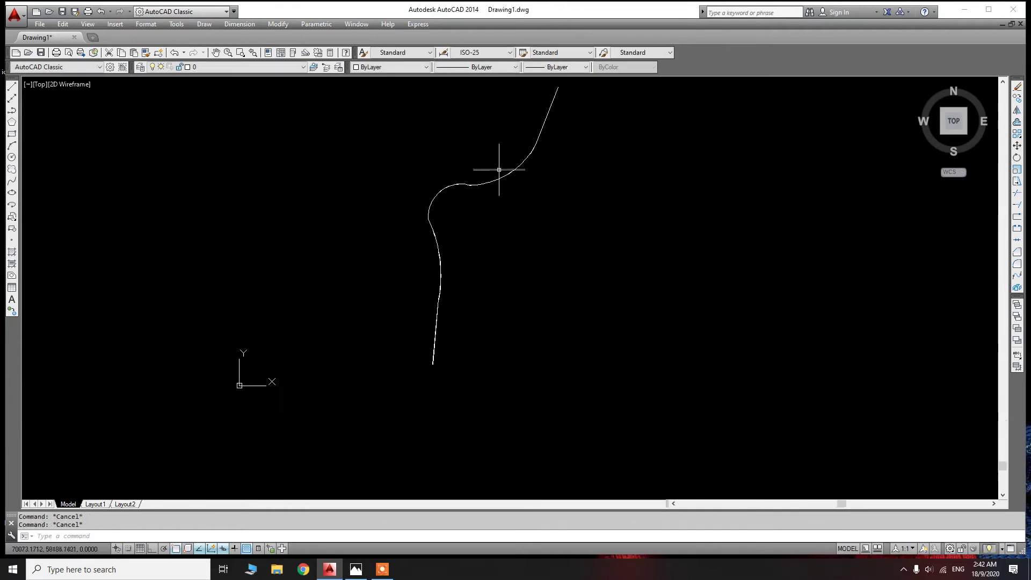
pyautogui.click(458, 313)
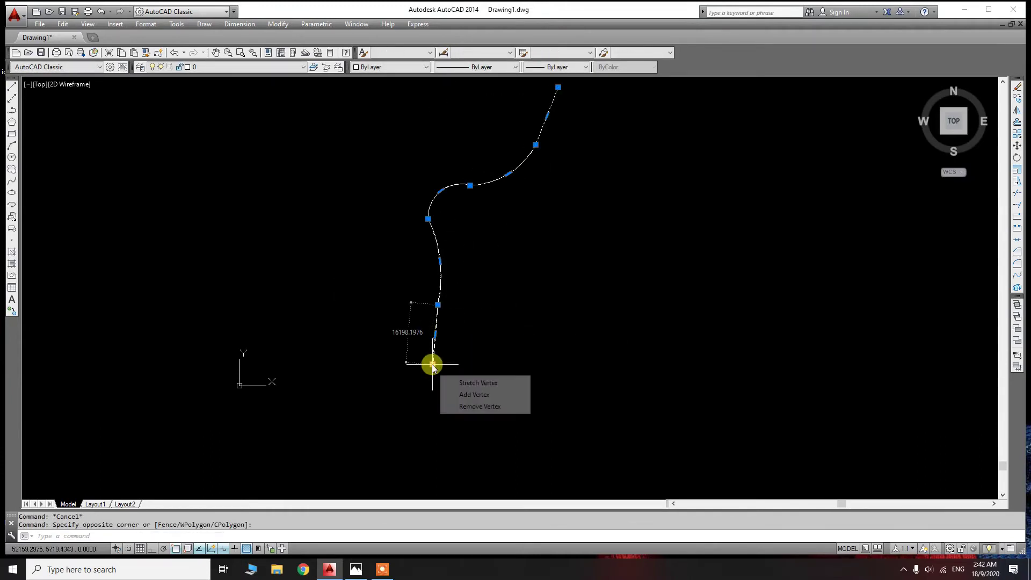
pyautogui.click(433, 364)
pyautogui.scroll(3, 424, 361)
pyautogui.press('Escape')
pyautogui.scroll(-3, 418, 371)
pyautogui.click(441, 324)
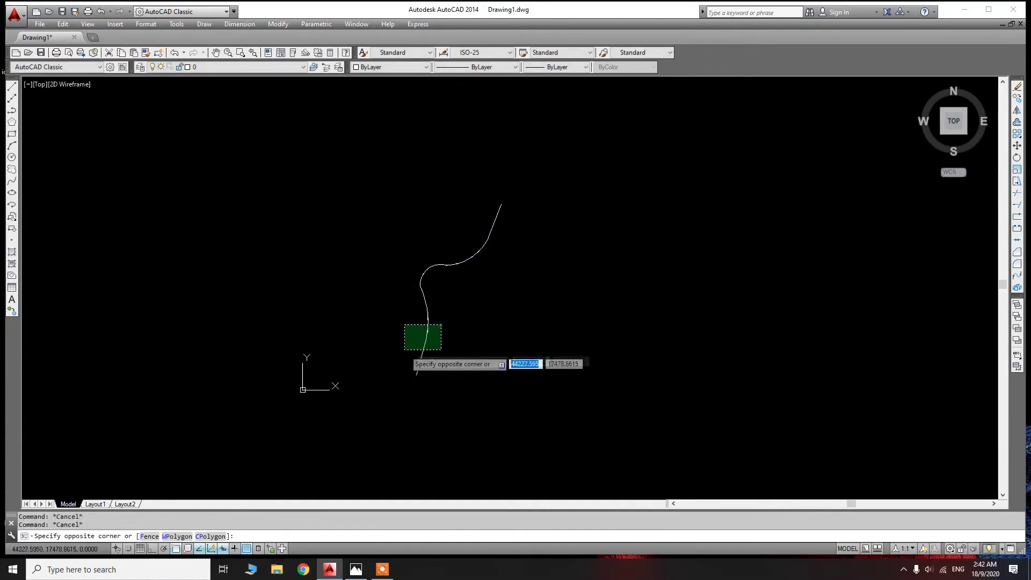
pyautogui.click(406, 352)
pyautogui.scroll(3, 403, 346)
# Offset the curve 1000 units to one side as a parallel copy
pyautogui.write('o')
pyautogui.press('Return')
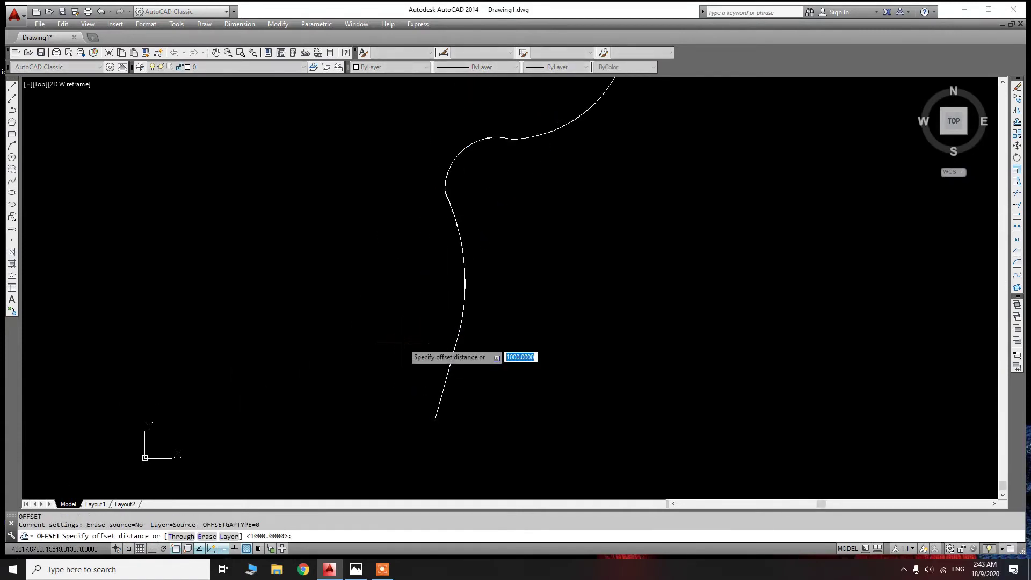
pyautogui.scroll(2, 405, 346)
pyautogui.write('1')
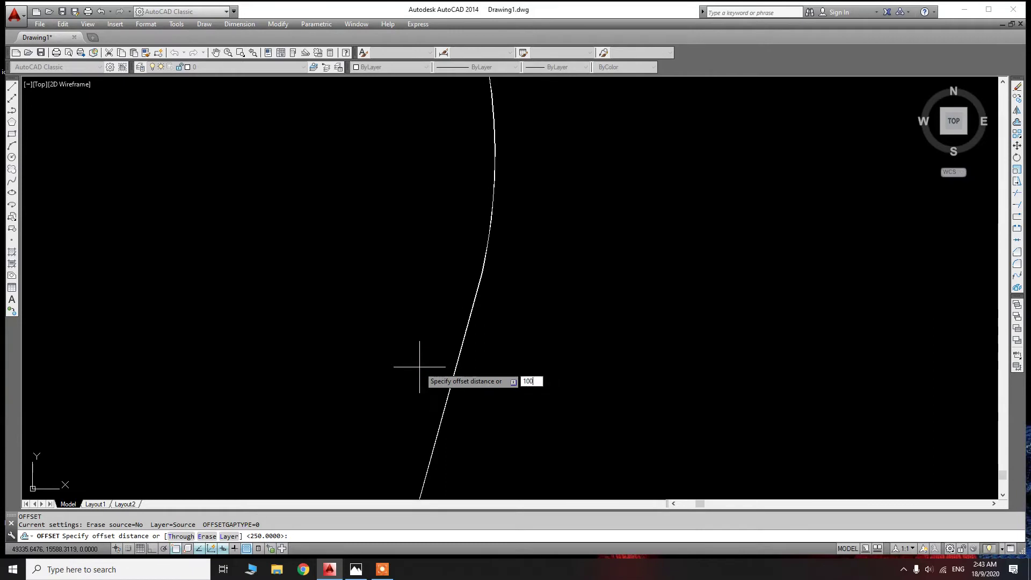
pyautogui.press('Return')
pyautogui.click(456, 355)
pyautogui.click(387, 357)
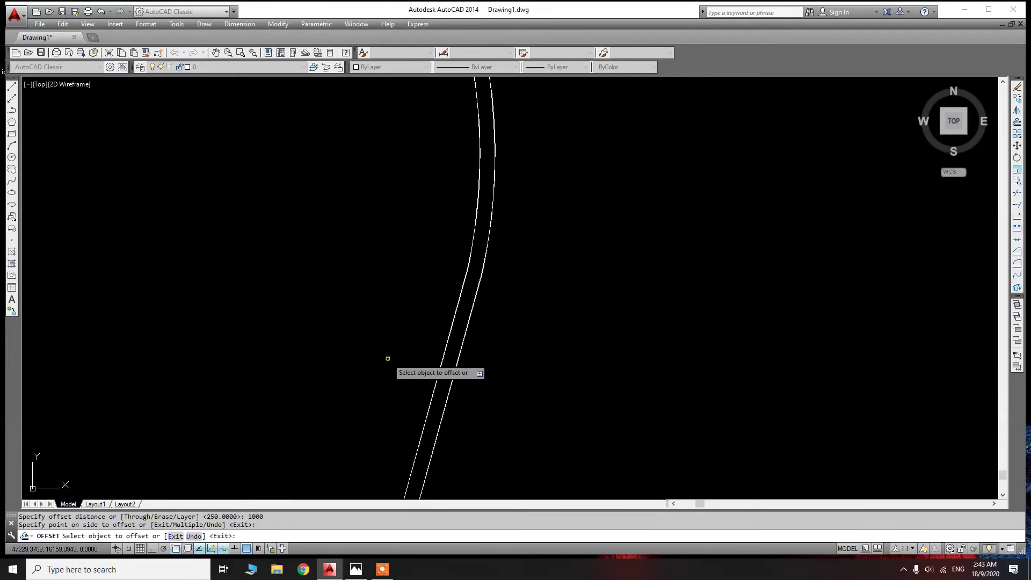
pyautogui.press('Escape')
pyautogui.press('Escape')
pyautogui.scroll(-3, 428, 362)
pyautogui.scroll(2, 452, 353)
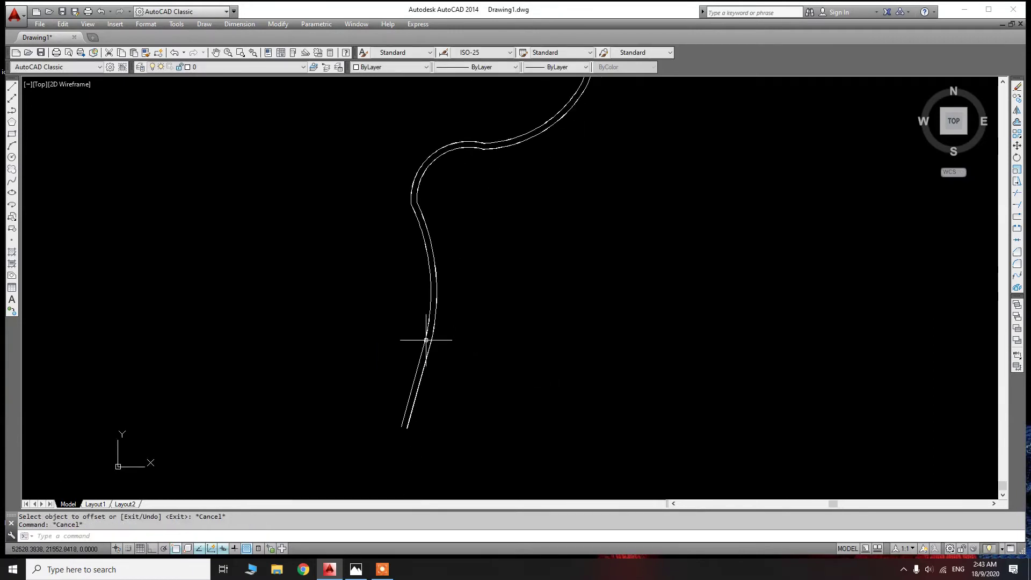
# Pan the view to the lower curves and start the Circle tool
pyautogui.scroll(2, 430, 335)
pyautogui.moveTo(483, 334); pyautogui.dragTo(441, 264, button='middle')
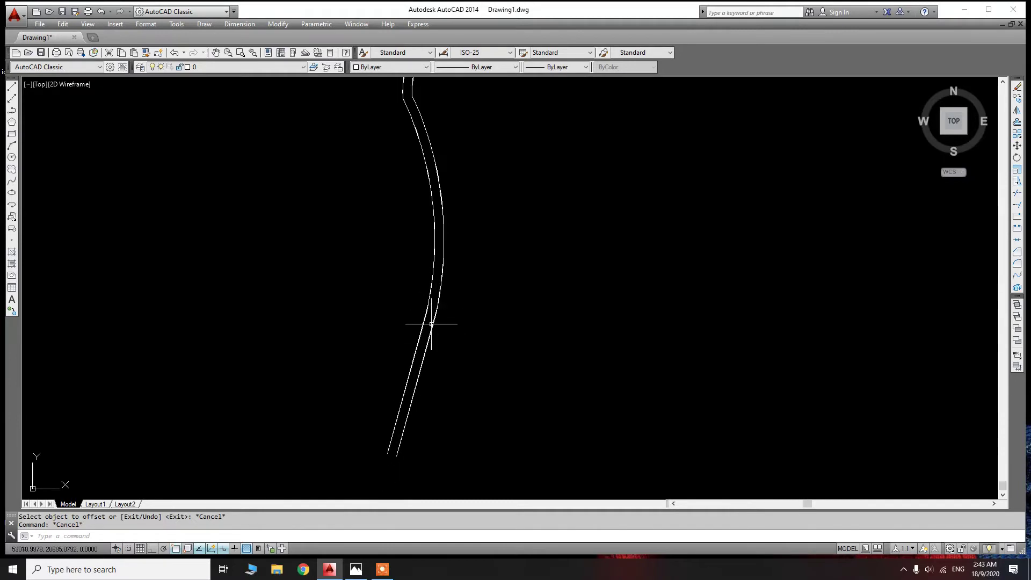
pyautogui.click(12, 159)
pyautogui.scroll(3, 414, 437)
pyautogui.scroll(2, 403, 430)
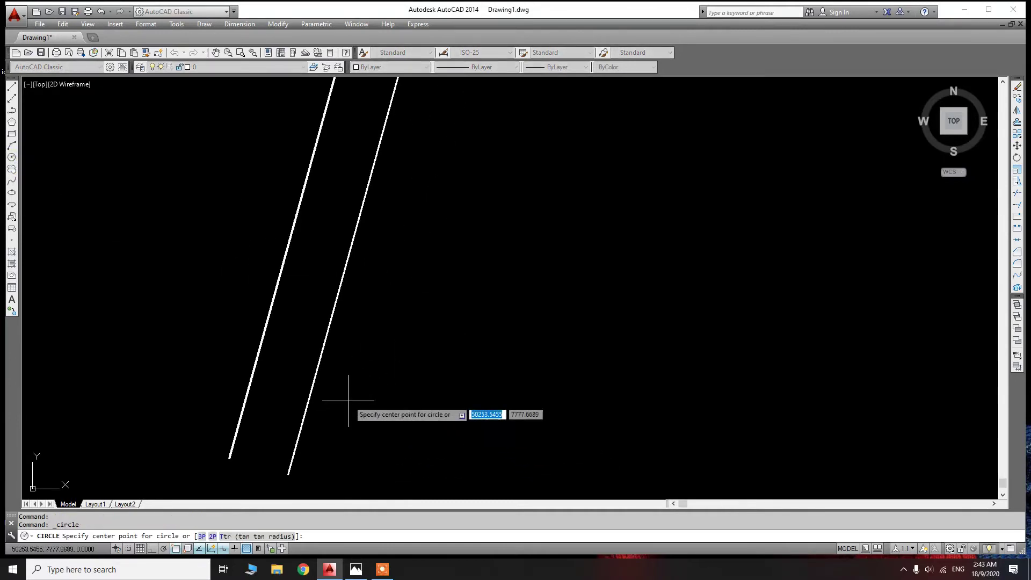
# Draw a circle beside the lower end of the double-lined curve
pyautogui.scroll(2, 349, 397)
pyautogui.click(338, 386)
pyautogui.click(356, 415)
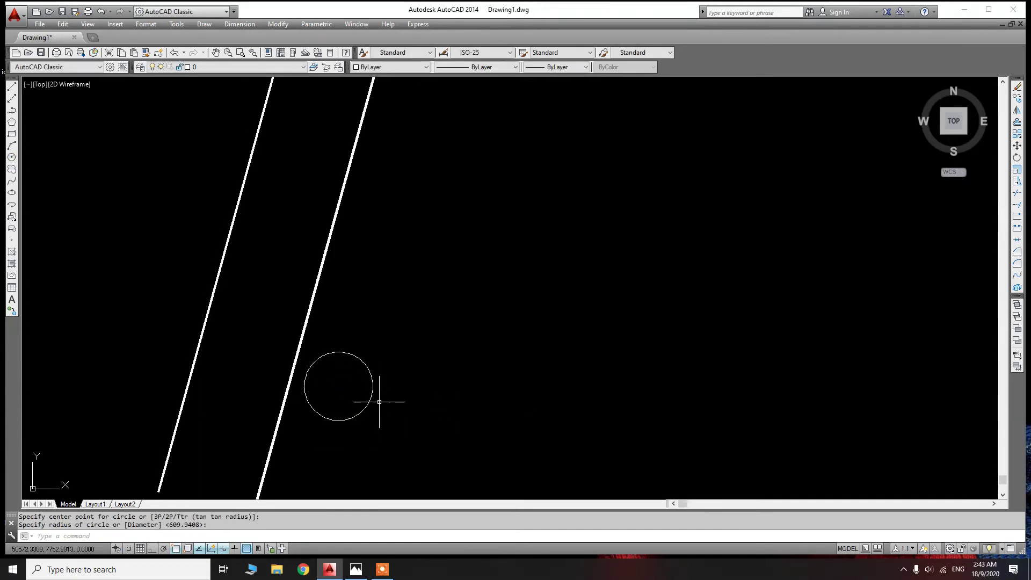
pyautogui.scroll(-2, 361, 431)
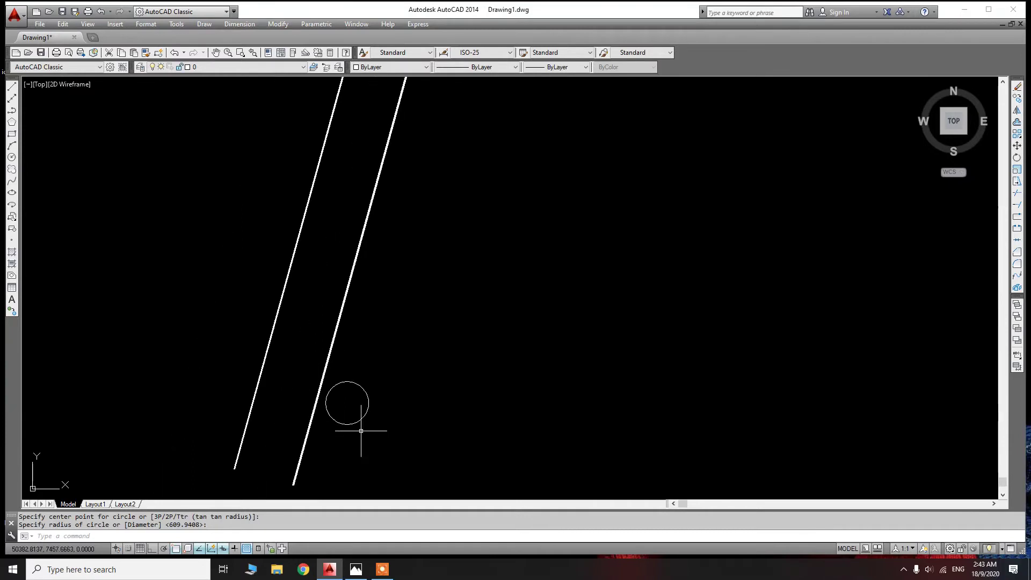
pyautogui.scroll(2, 360, 428)
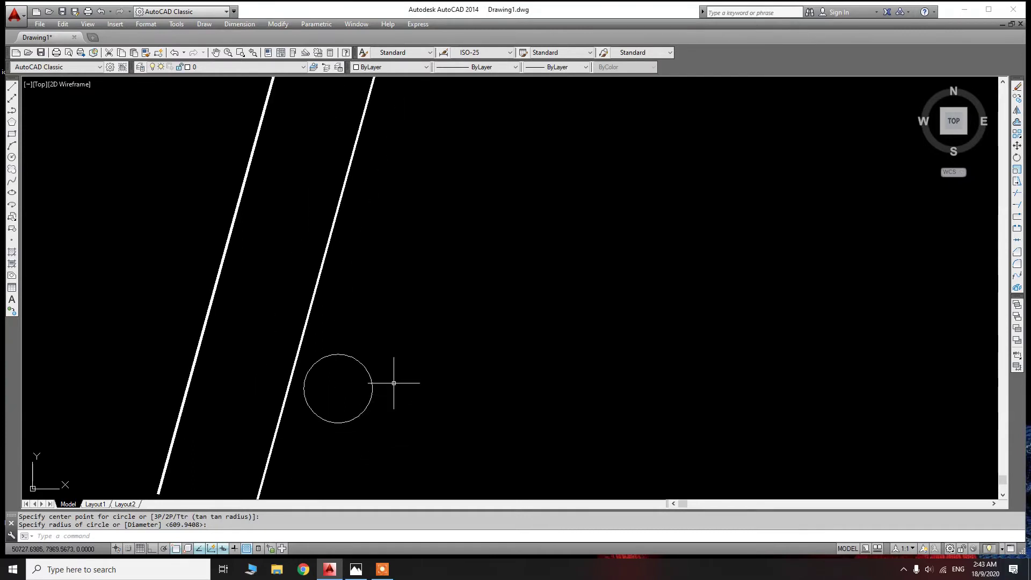
# Make a polar array of the circle, then cancel and undo its edits
pyautogui.write('ar')
pyautogui.press('Return')
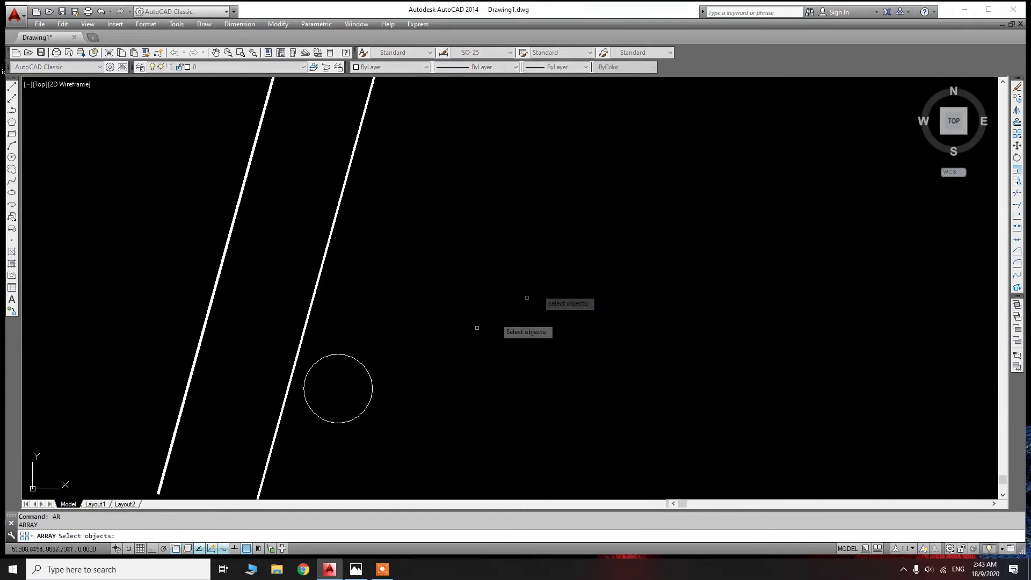
pyautogui.click(333, 354)
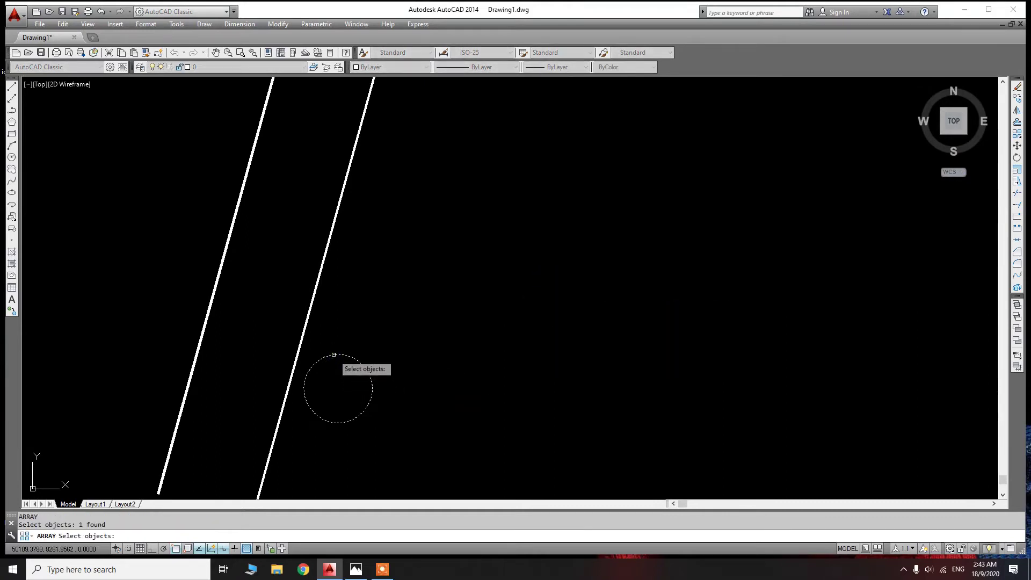
pyautogui.rightClick(333, 354)
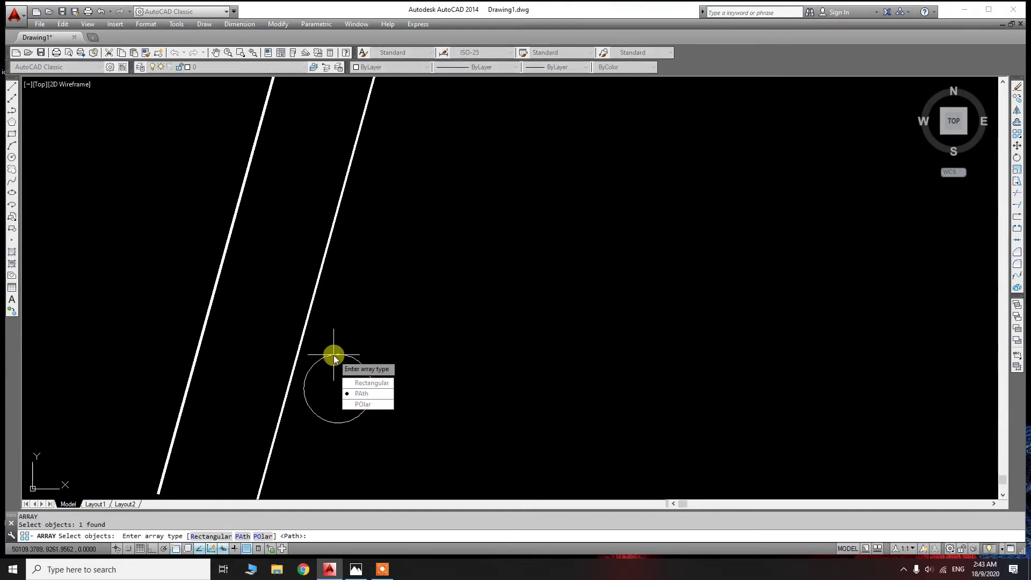
pyautogui.click(363, 404)
pyautogui.scroll(-5, 433, 282)
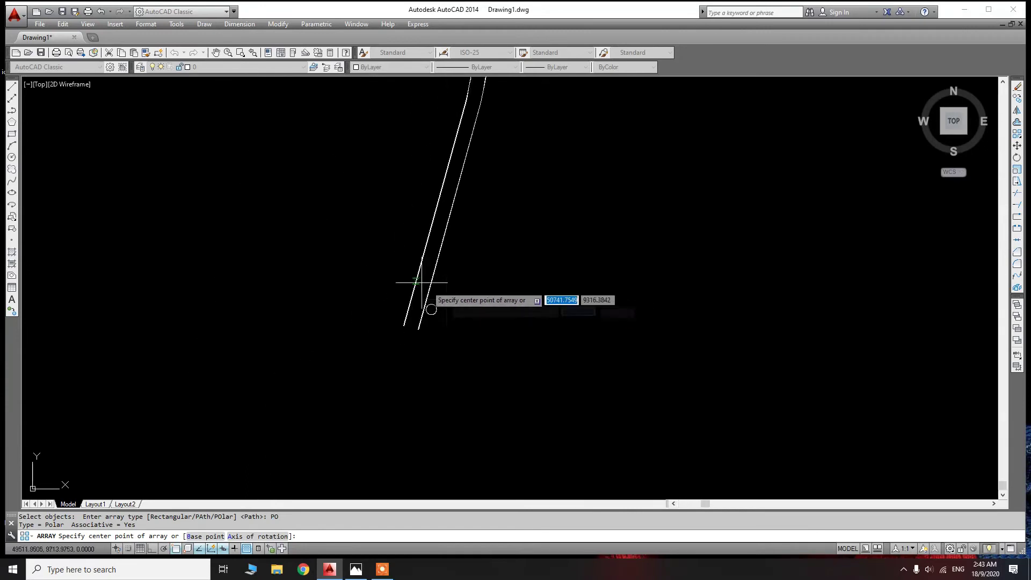
pyautogui.click(380, 245)
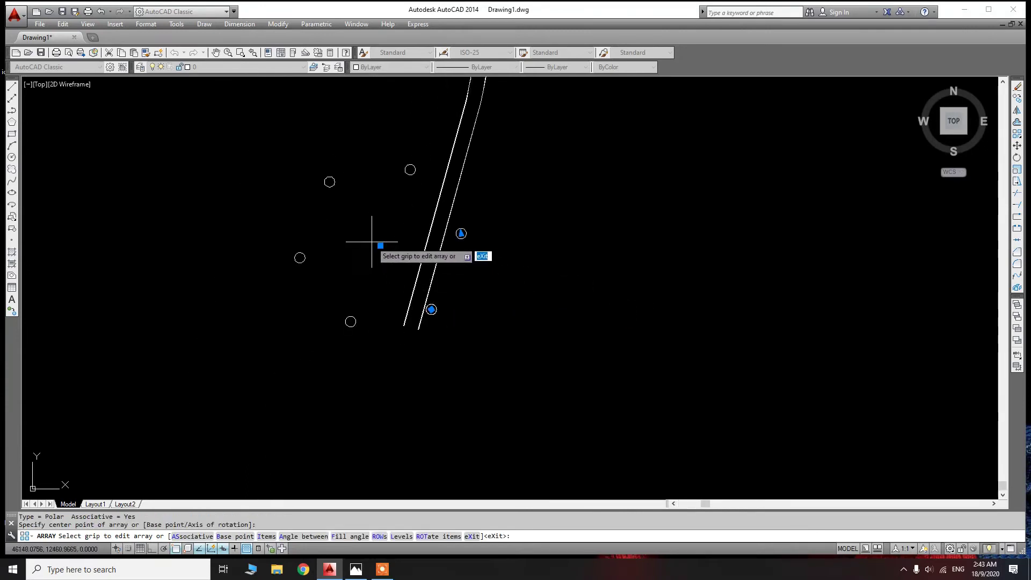
pyautogui.click(380, 246)
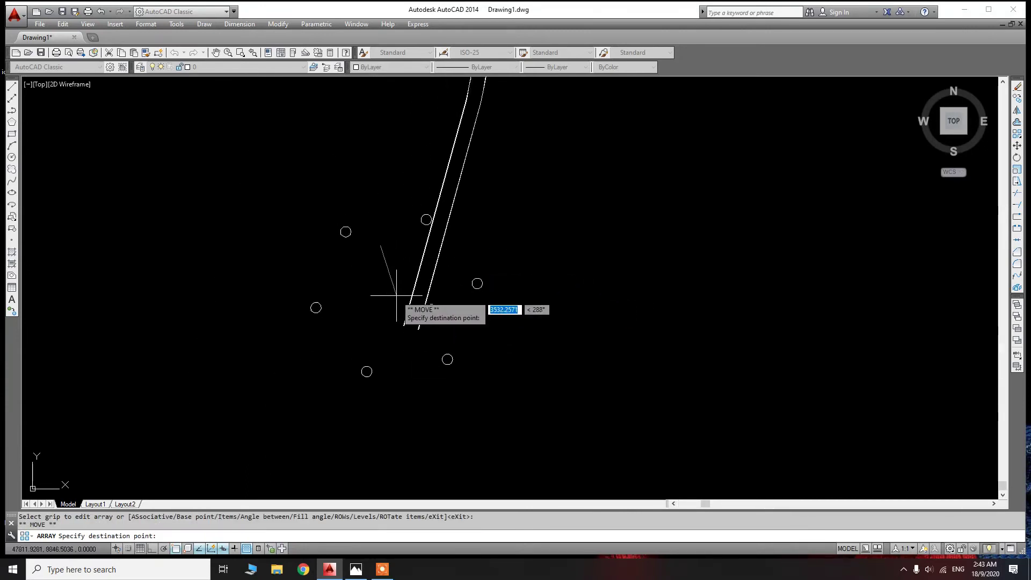
pyautogui.press('Escape')
pyautogui.scroll(2, 409, 260)
pyautogui.scroll(2, 433, 331)
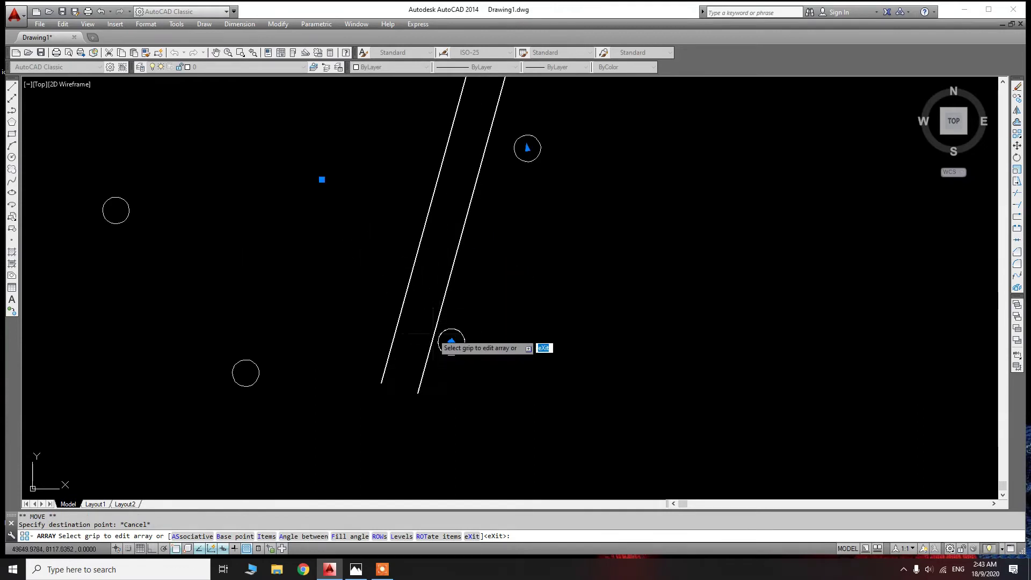
pyautogui.hotkey('ctrl', 'z')
pyautogui.hotkey('ctrl', 'z')
pyautogui.press('Escape')
pyautogui.hotkey('ctrl', 'z')
# Polar-array the circle again, undo back to one circle and select it
pyautogui.click(388, 361)
pyautogui.click(352, 378)
pyautogui.write('ar')
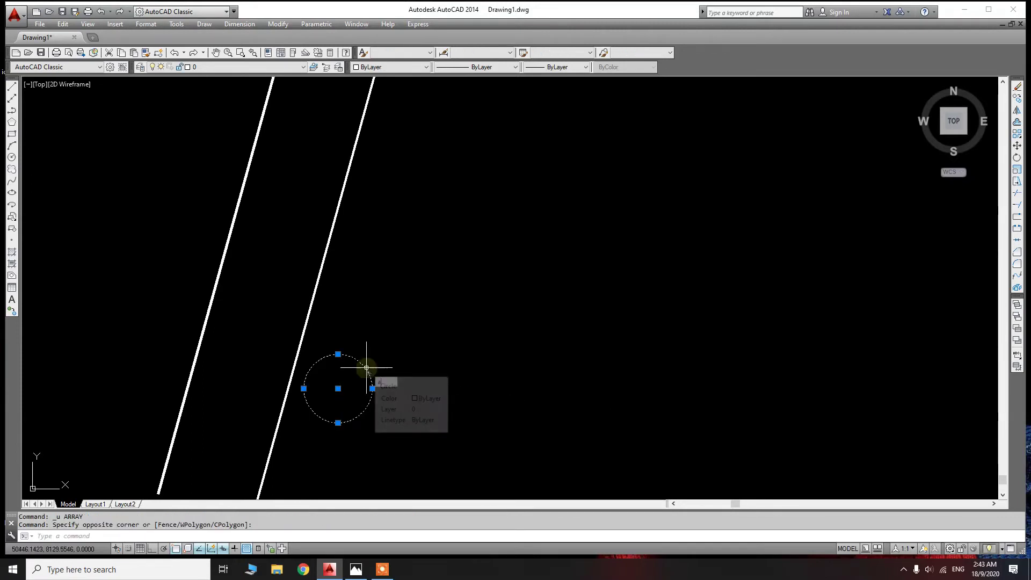
pyautogui.press('Return')
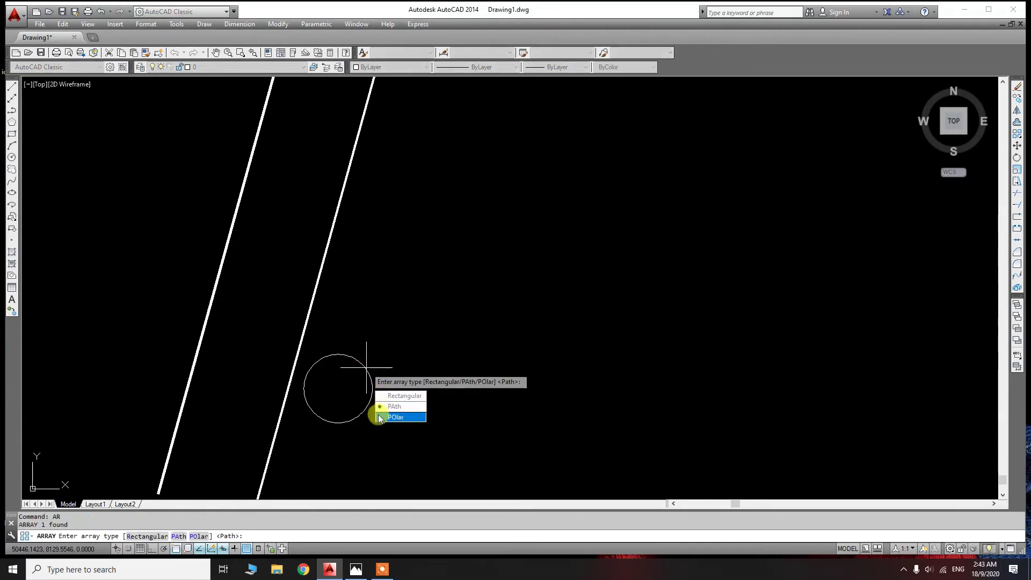
pyautogui.click(381, 418)
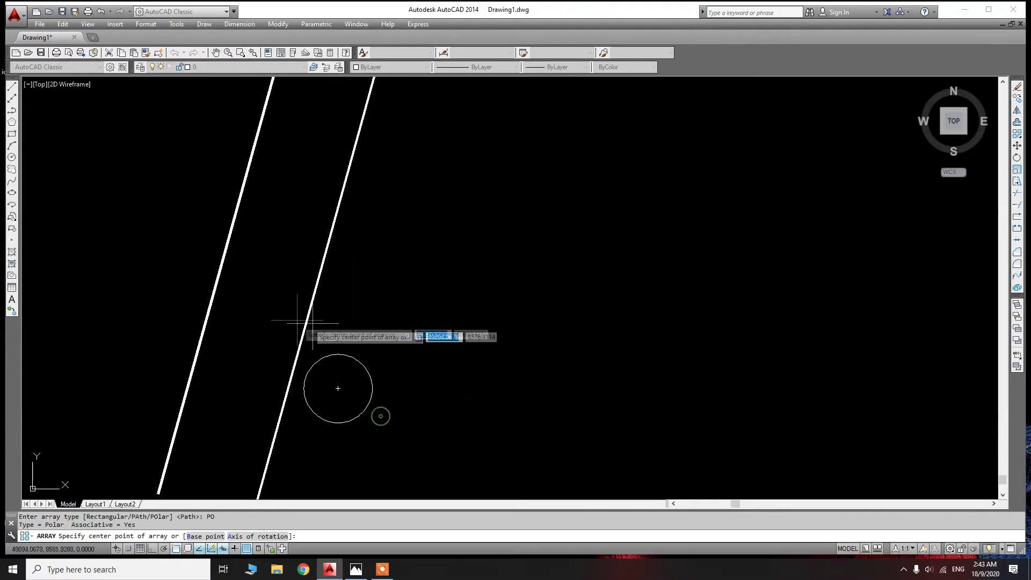
pyautogui.click(292, 368)
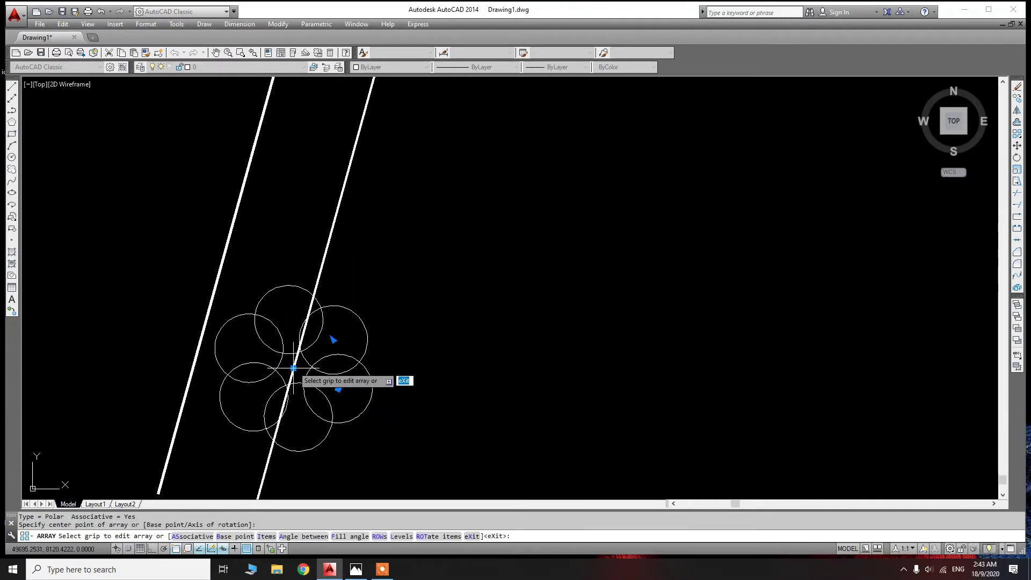
pyautogui.hotkey('ctrl', 'z')
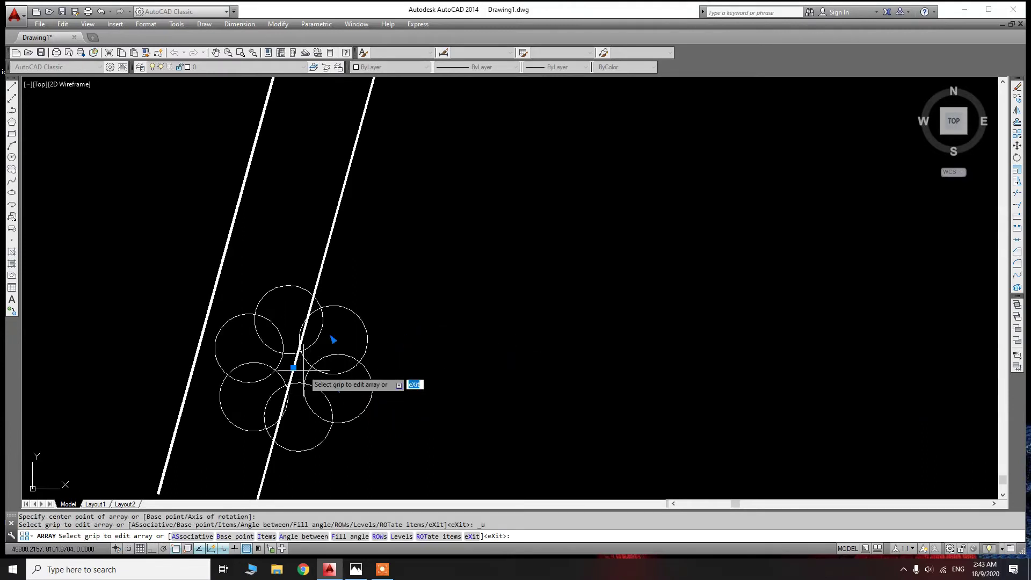
pyautogui.press('Return')
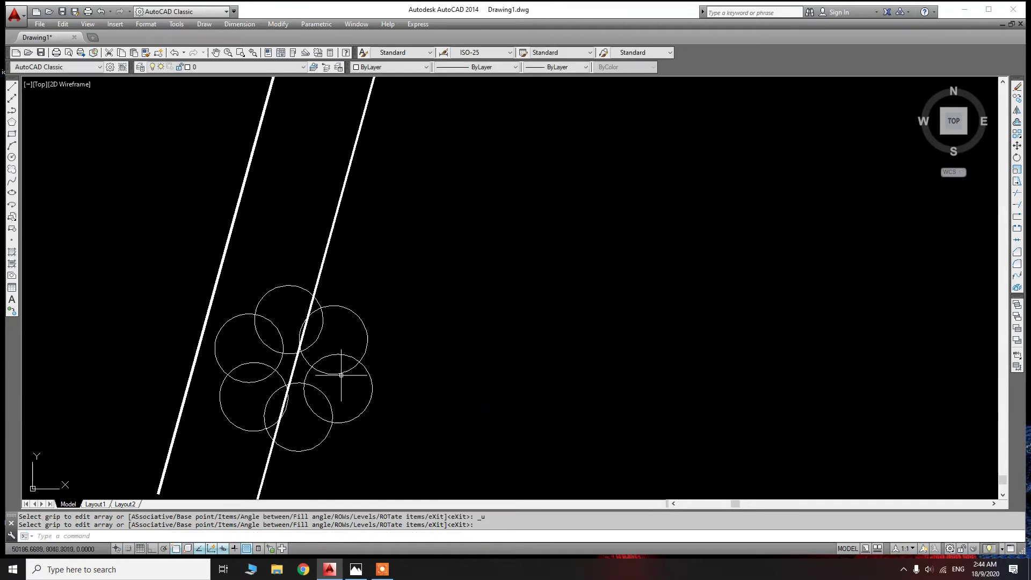
pyautogui.press('Return')
pyautogui.hotkey('ctrl', 'z')
pyautogui.click(361, 352)
pyautogui.click(339, 371)
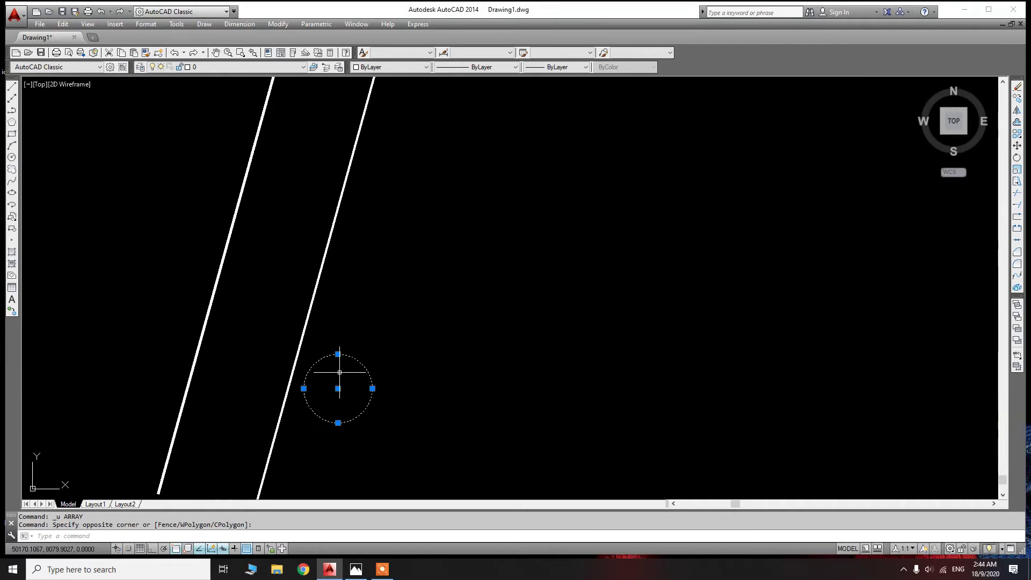
pyautogui.write('ar')
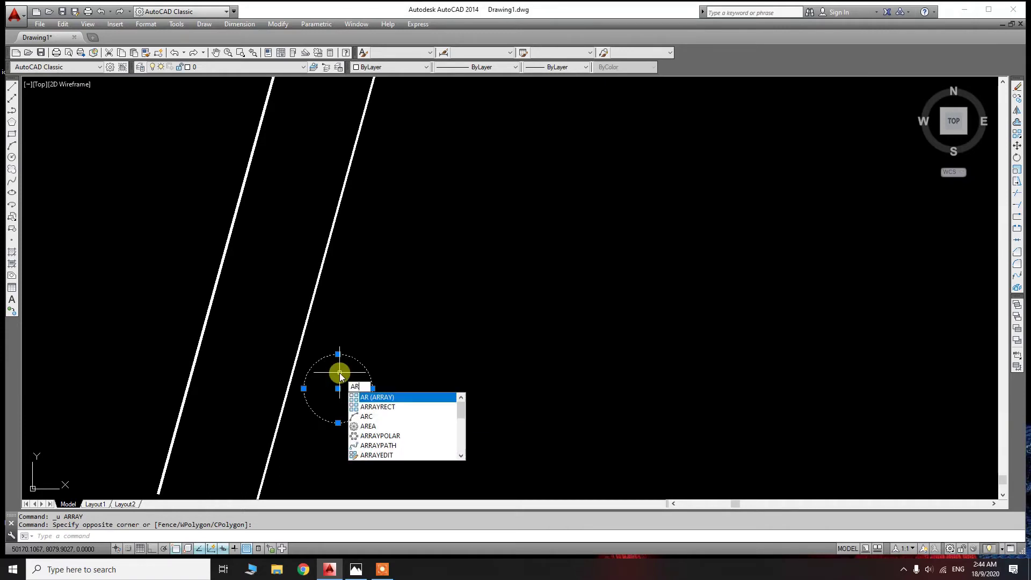
pyautogui.press('Return')
pyautogui.write('r')
pyautogui.press('Return')
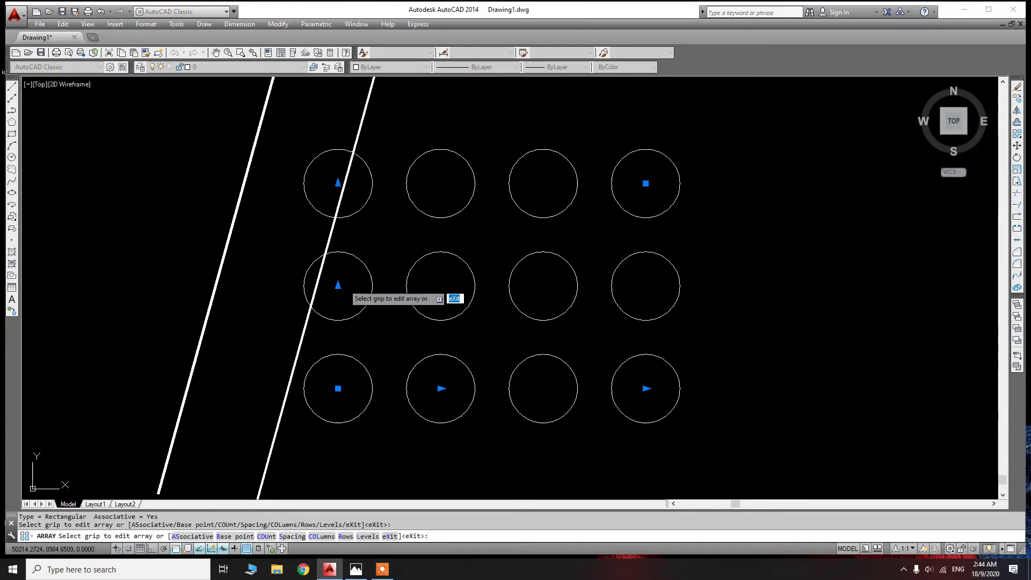
pyautogui.press('Return')
pyautogui.click(327, 337)
pyautogui.click(337, 285)
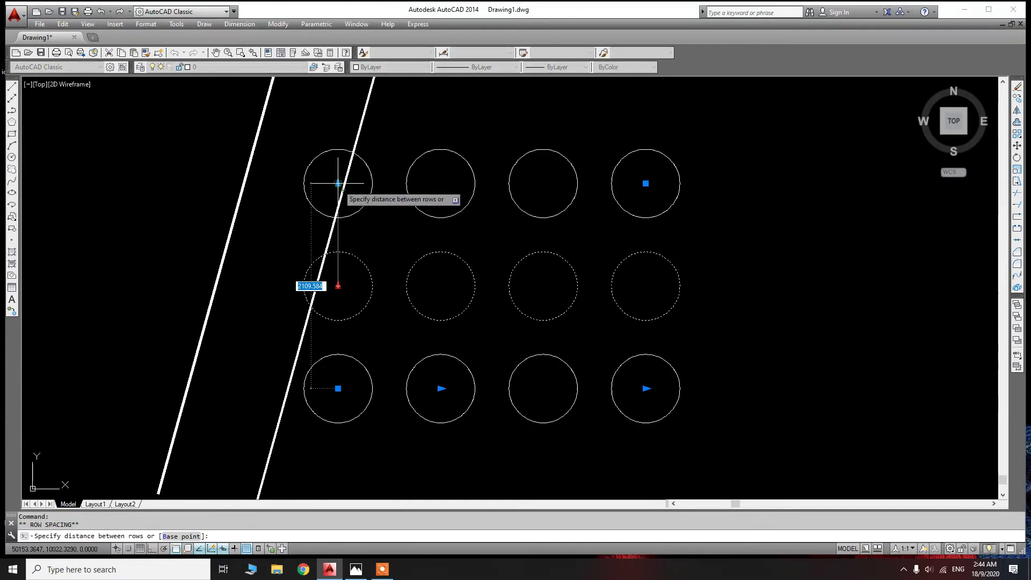
pyautogui.press('F8')
pyautogui.click(338, 151)
pyautogui.click(441, 388)
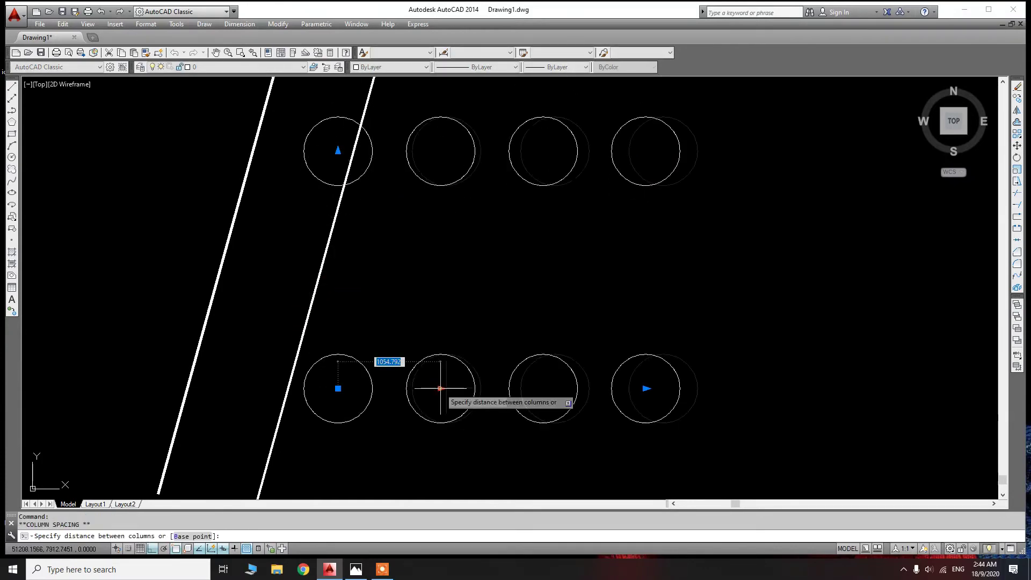
pyautogui.scroll(-5, 534, 397)
pyautogui.hotkey('ctrl', 'z')
pyautogui.scroll(-2, 478, 395)
pyautogui.scroll(3, 529, 396)
pyautogui.scroll(3, 532, 398)
pyautogui.hotkey('ctrl', 'z')
pyautogui.hotkey('ctrl', 'z')
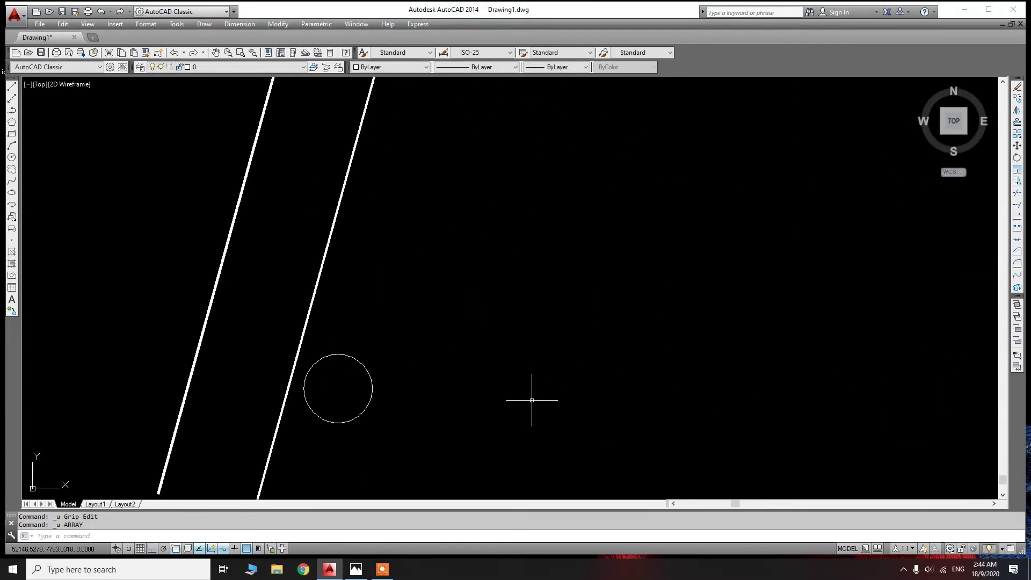
pyautogui.scroll(-2, 403, 383)
pyautogui.scroll(2, 369, 385)
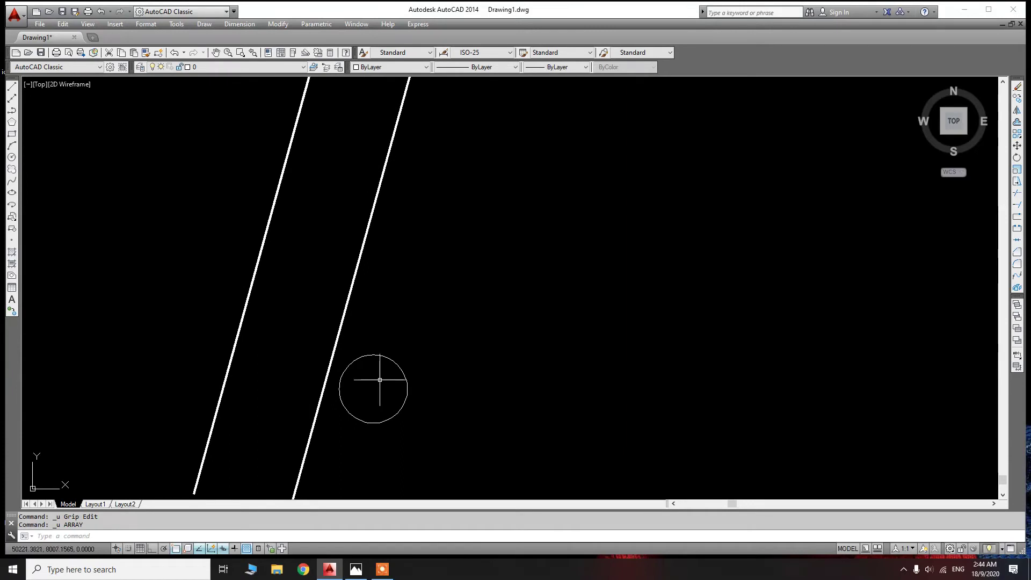
# Array the circle along the right slanted line as a path array
pyautogui.write('ar')
pyautogui.press('Return')
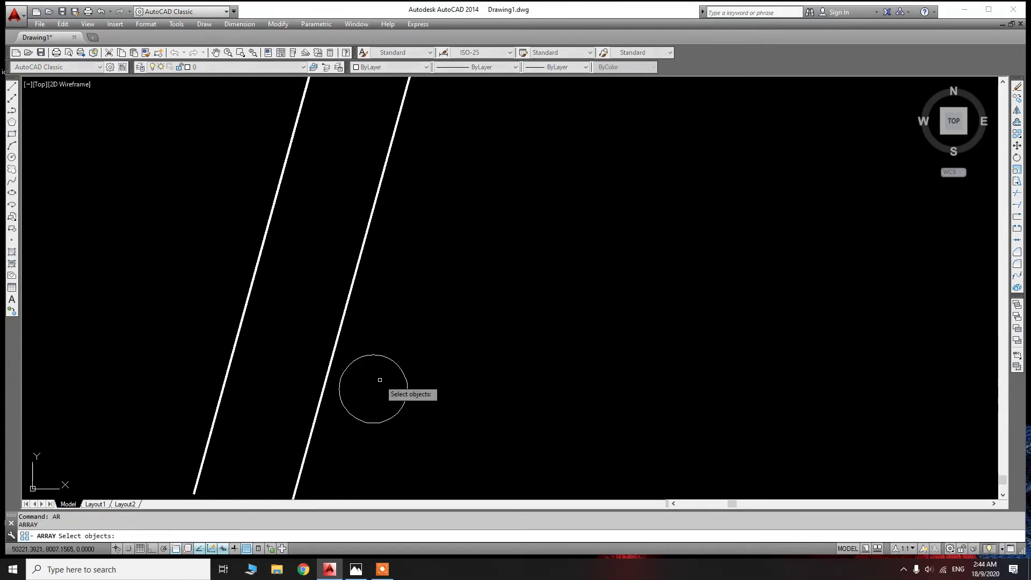
pyautogui.click(371, 355)
pyautogui.press('Return')
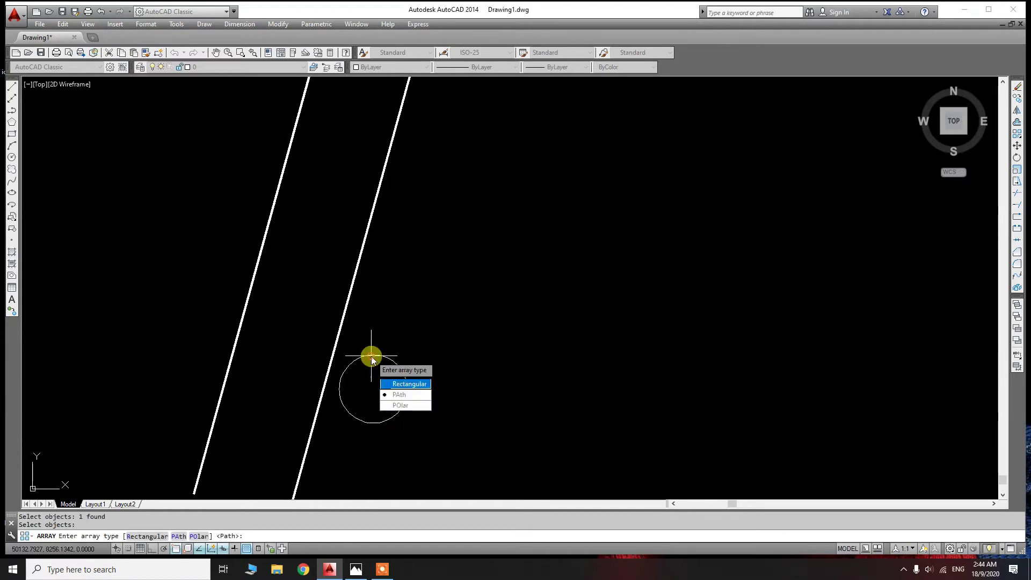
pyautogui.click(393, 396)
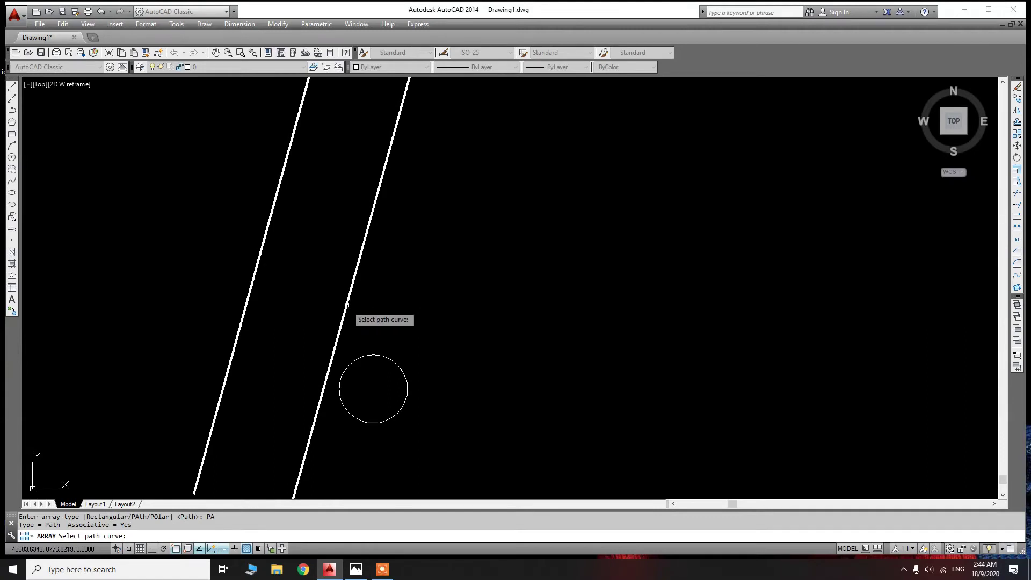
pyautogui.click(347, 305)
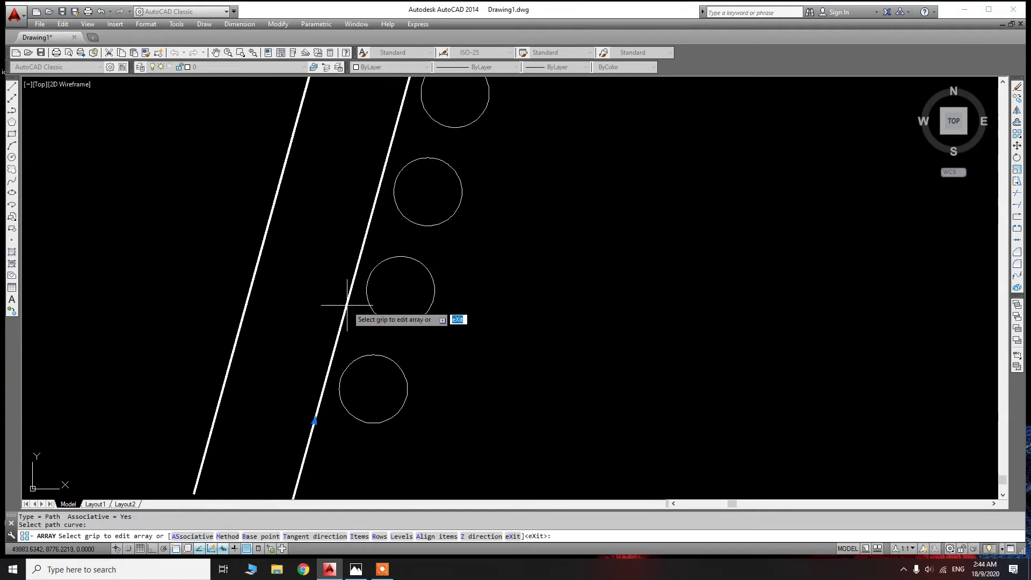
pyautogui.press('Return')
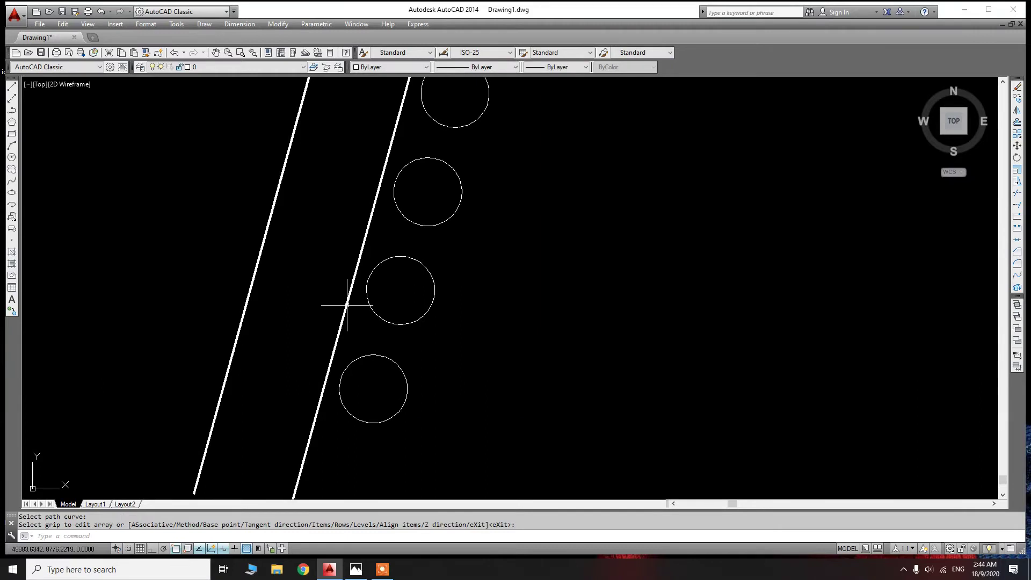
# Select the path array and set its item spacing to 1000
pyautogui.scroll(-3, 356, 334)
pyautogui.scroll(-3, 403, 276)
pyautogui.scroll(2, 437, 265)
pyautogui.scroll(5, 465, 189)
pyautogui.scroll(-4, 430, 210)
pyautogui.scroll(3, 426, 341)
pyautogui.scroll(2, 426, 340)
pyautogui.scroll(2, 308, 396)
pyautogui.click(306, 399)
pyautogui.click(276, 410)
pyautogui.scroll(4, 269, 407)
pyautogui.scroll(2, 262, 390)
pyautogui.scroll(2, 255, 381)
pyautogui.scroll(-4, 259, 379)
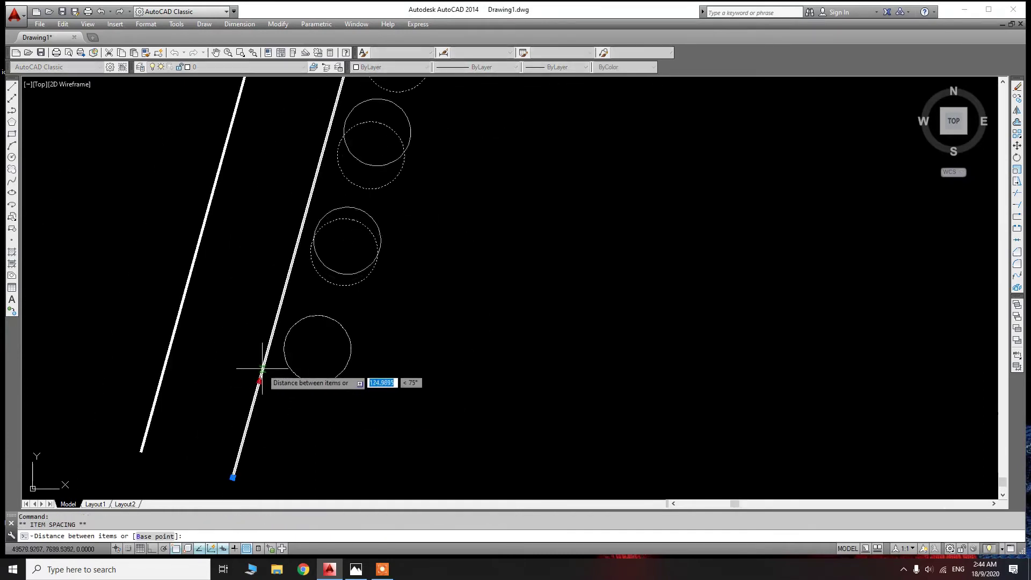
pyautogui.press('F8')
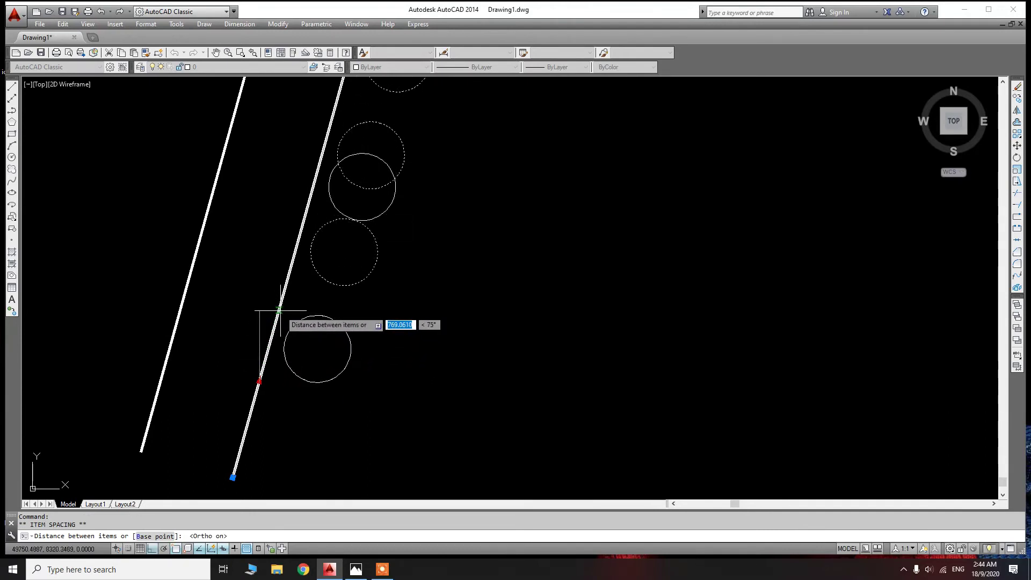
pyautogui.press('F8')
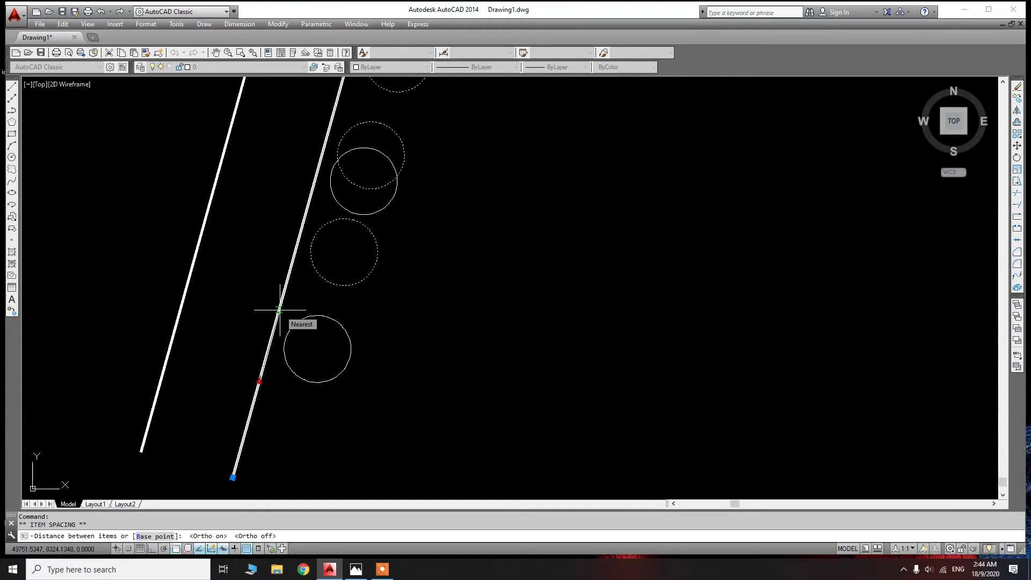
pyautogui.write('1000')
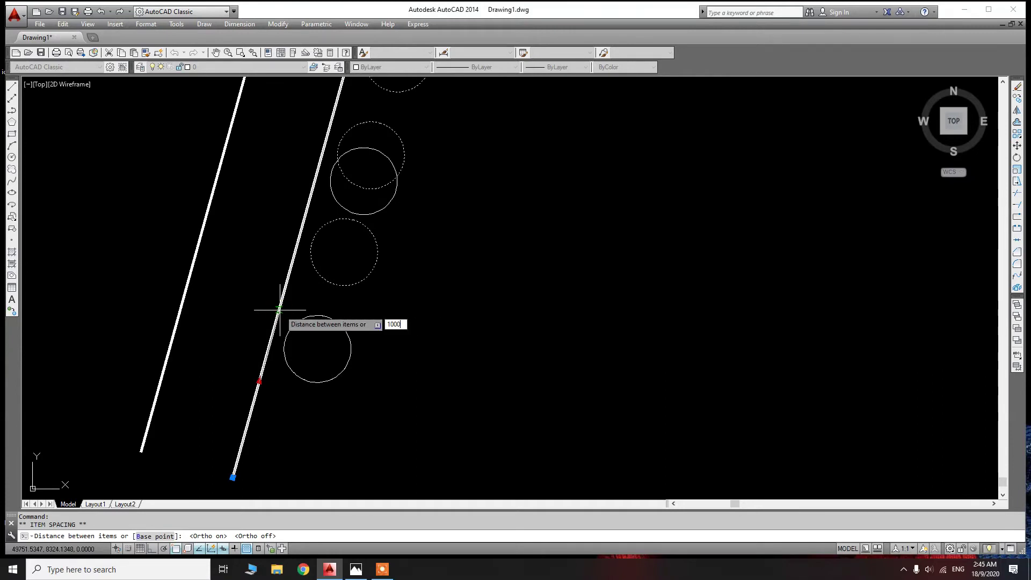
pyautogui.press('Return')
pyautogui.scroll(-5, 278, 396)
pyautogui.press('Escape')
pyautogui.press('Escape')
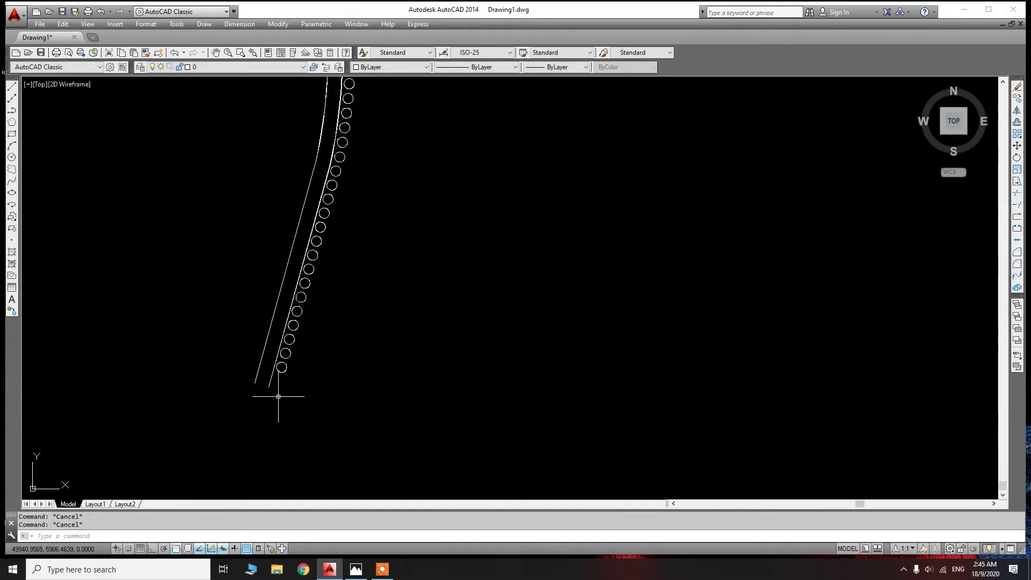
# Start a line at the third circle's centre, then cancel it
pyautogui.scroll(-2, 278, 397)
pyautogui.scroll(2, 276, 404)
pyautogui.scroll(2, 277, 398)
pyautogui.scroll(3, 290, 376)
pyautogui.scroll(2, 297, 367)
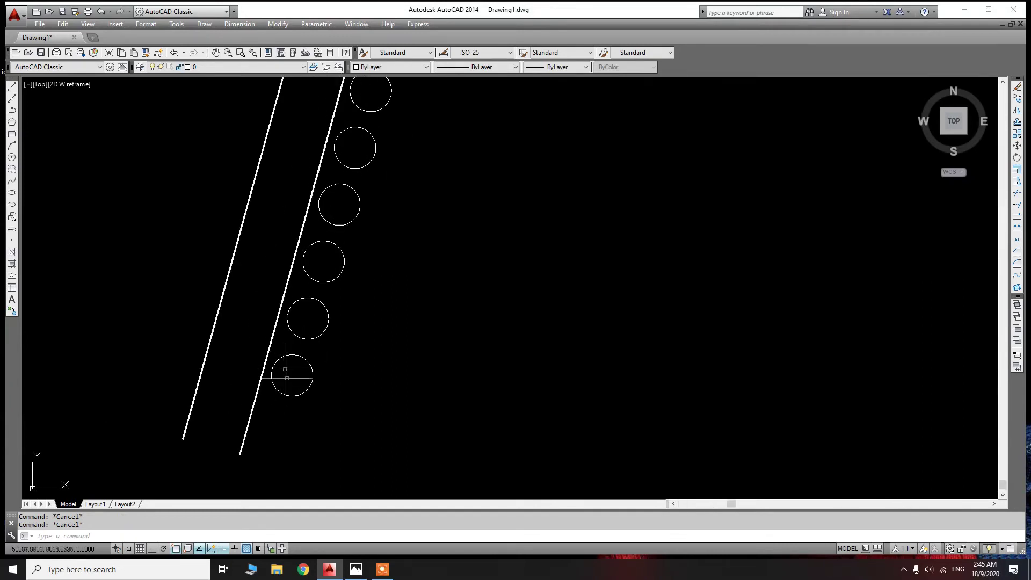
pyautogui.scroll(2, 284, 365)
pyautogui.write('l')
pyautogui.press('Return')
pyautogui.click(316, 286)
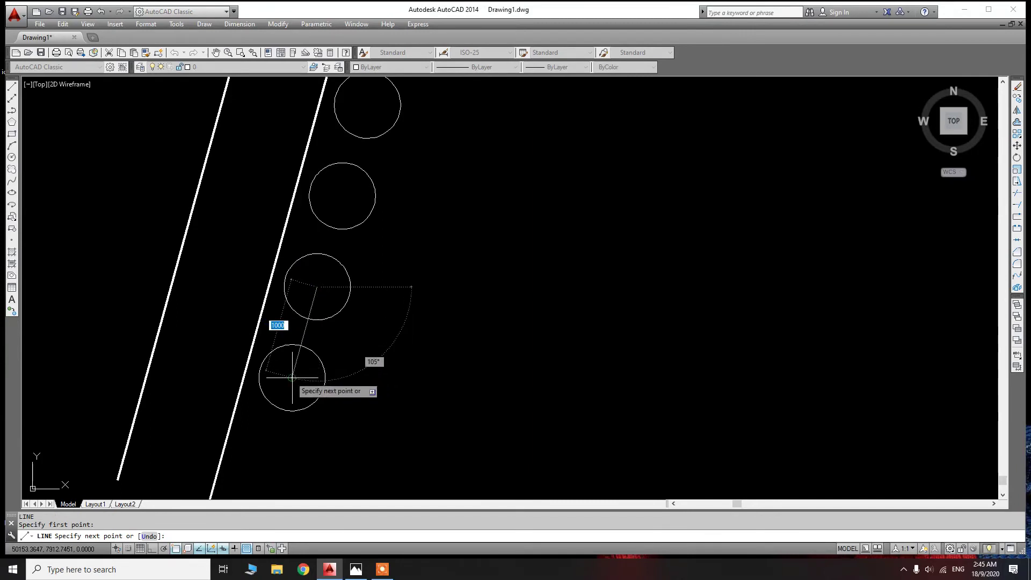
pyautogui.press('Escape')
# Change the path array's item spacing to 4500 using its spacing grip
pyautogui.click(280, 329)
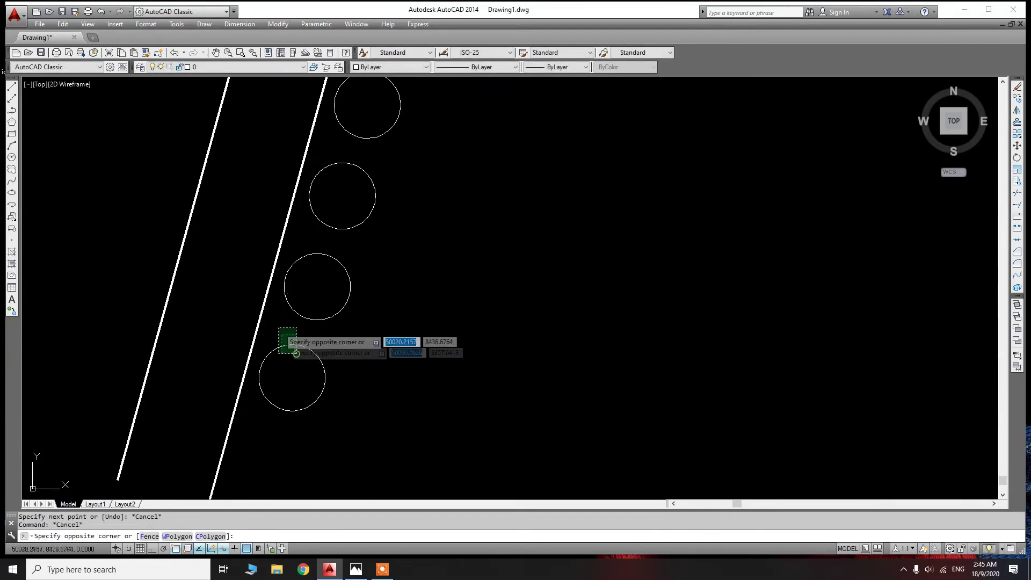
pyautogui.scroll(-2, 301, 319)
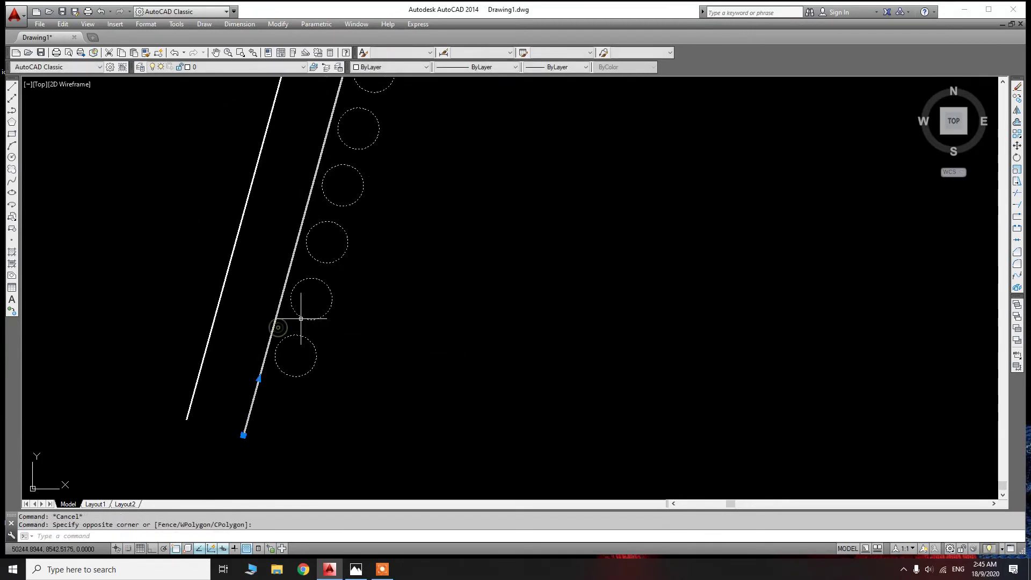
pyautogui.click(259, 378)
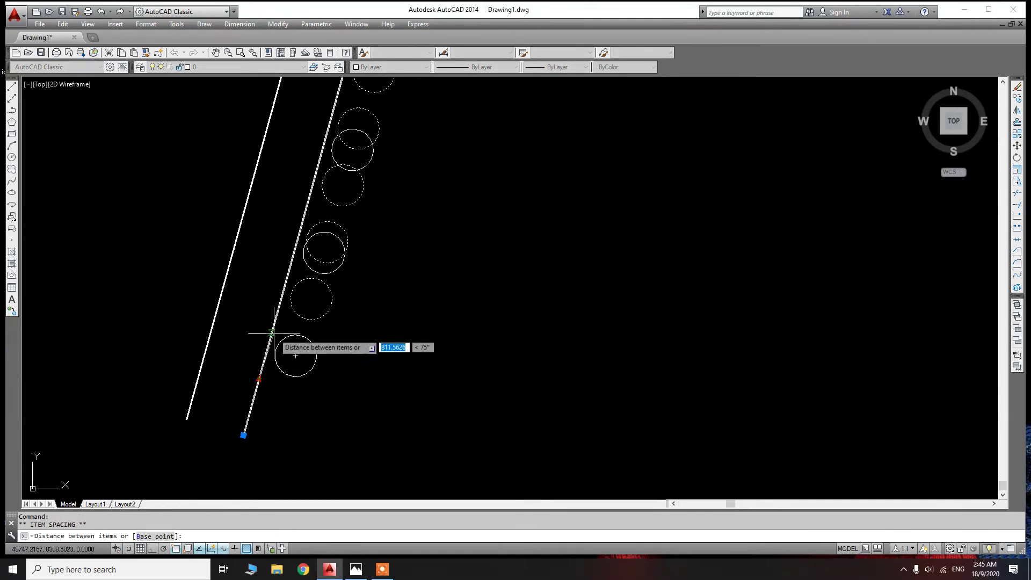
pyautogui.write('4')
pyautogui.press('Return')
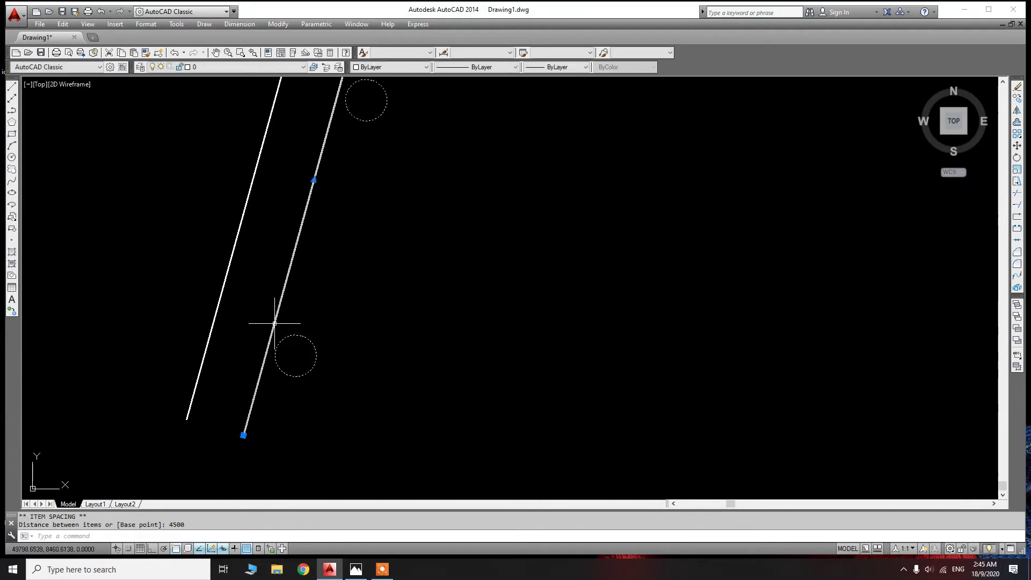
pyautogui.scroll(-10, 276, 376)
pyautogui.scroll(5, 322, 322)
pyautogui.scroll(3, 295, 397)
pyautogui.press('Escape')
pyautogui.press('Escape')
# Abandon a line from the lower circle and undo back to three larger circles
pyautogui.write('l')
pyautogui.press('Return')
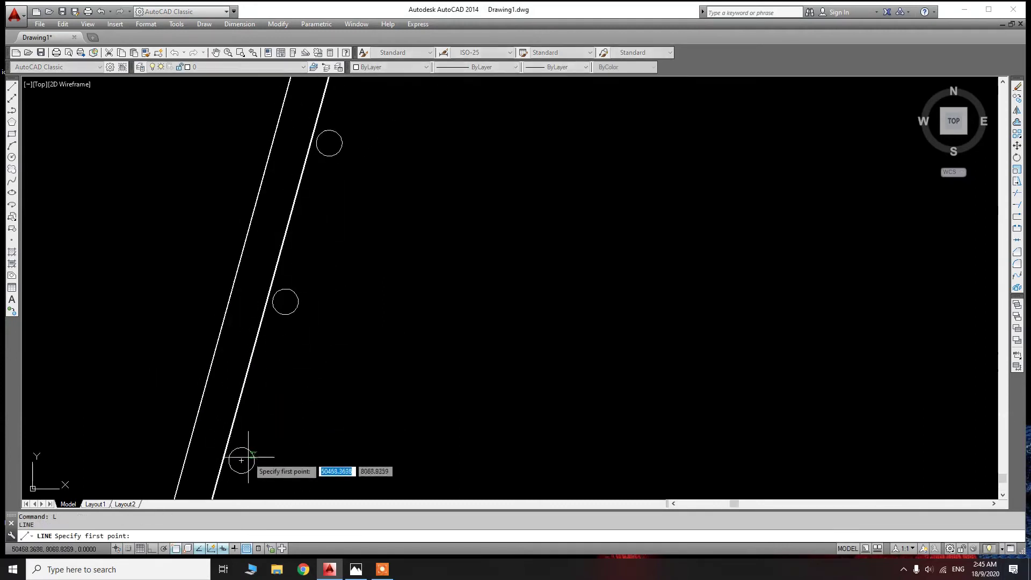
pyautogui.click(241, 460)
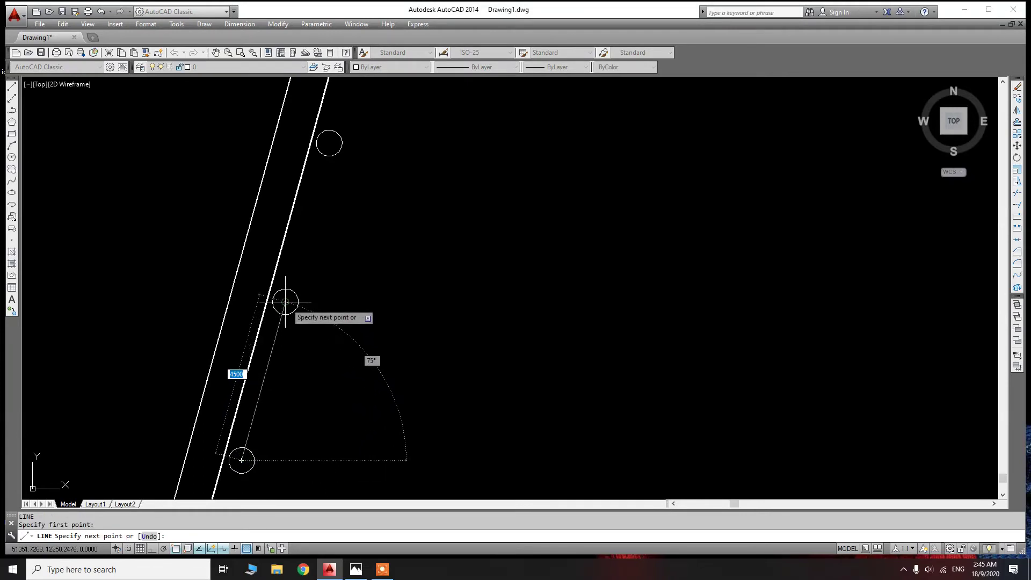
pyautogui.press('Escape')
pyautogui.press('Escape')
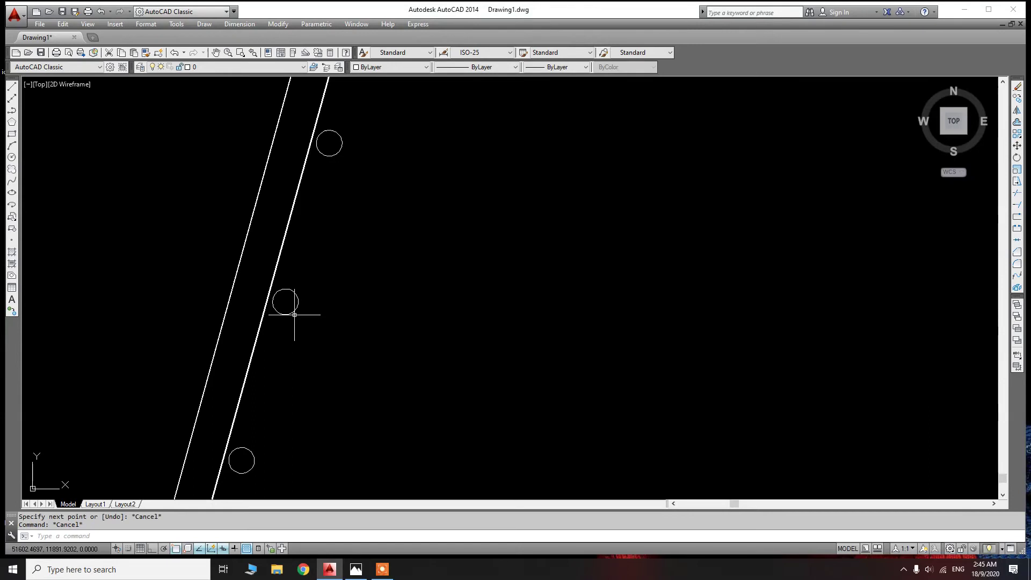
pyautogui.hotkey('ctrl', 'z')
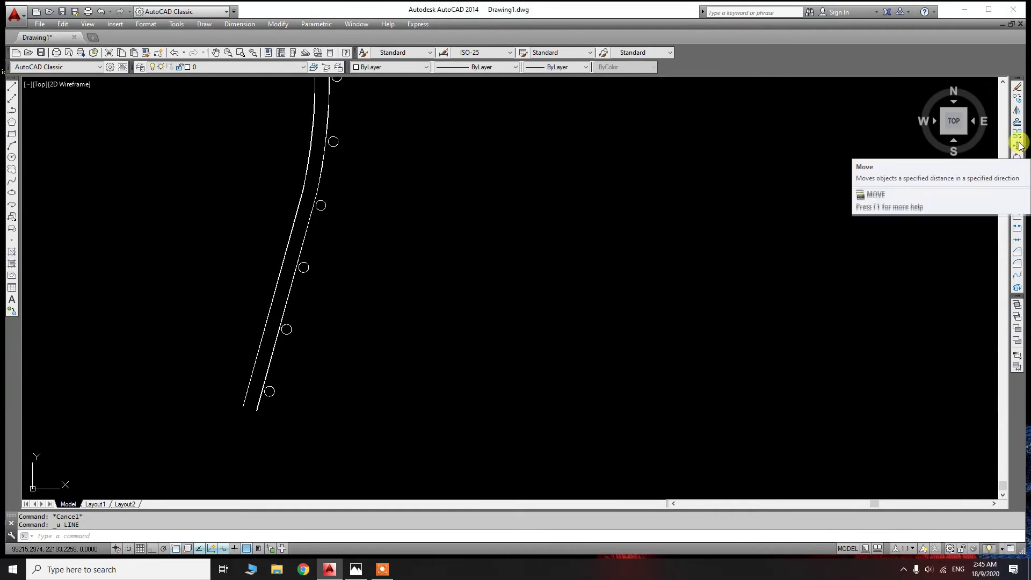
pyautogui.hotkey('ctrl', 'z')
pyautogui.hotkey('ctrl', 'z')
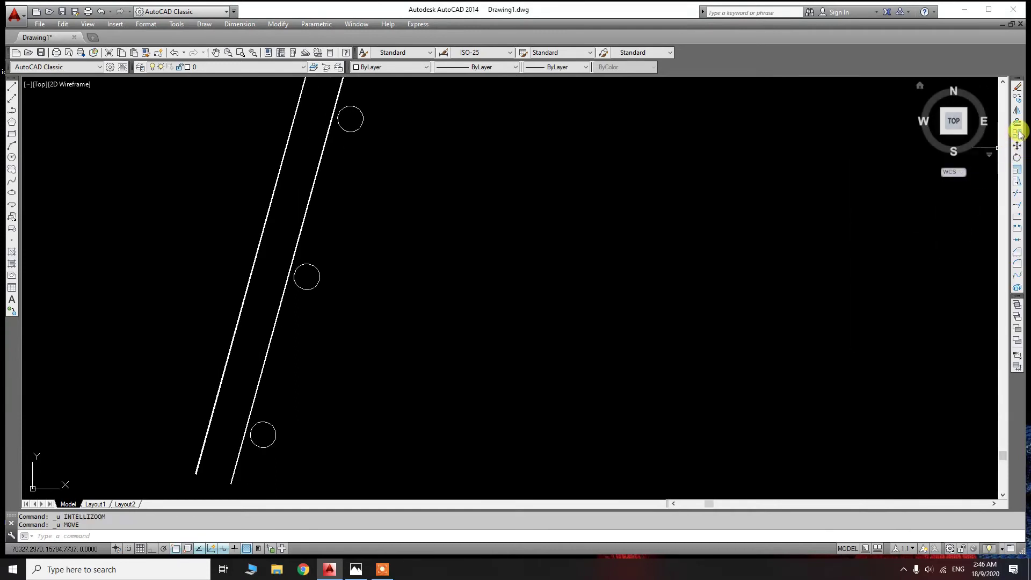
# Move the right curve and its circles down to the lower right
pyautogui.click(1017, 153)
pyautogui.moveTo(341, 301); pyautogui.dragTo(288, 284)
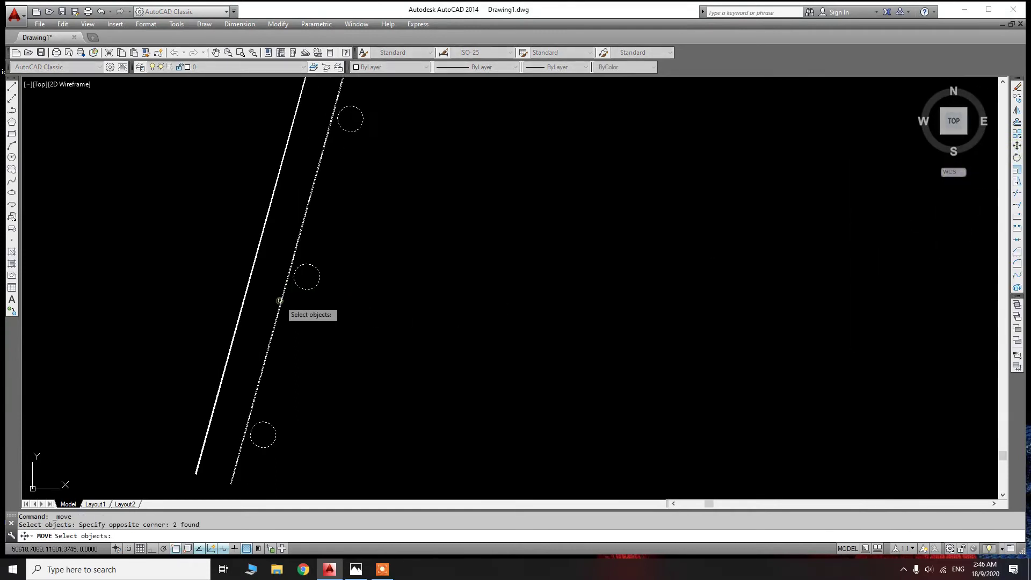
pyautogui.press('Return')
pyautogui.click(298, 283)
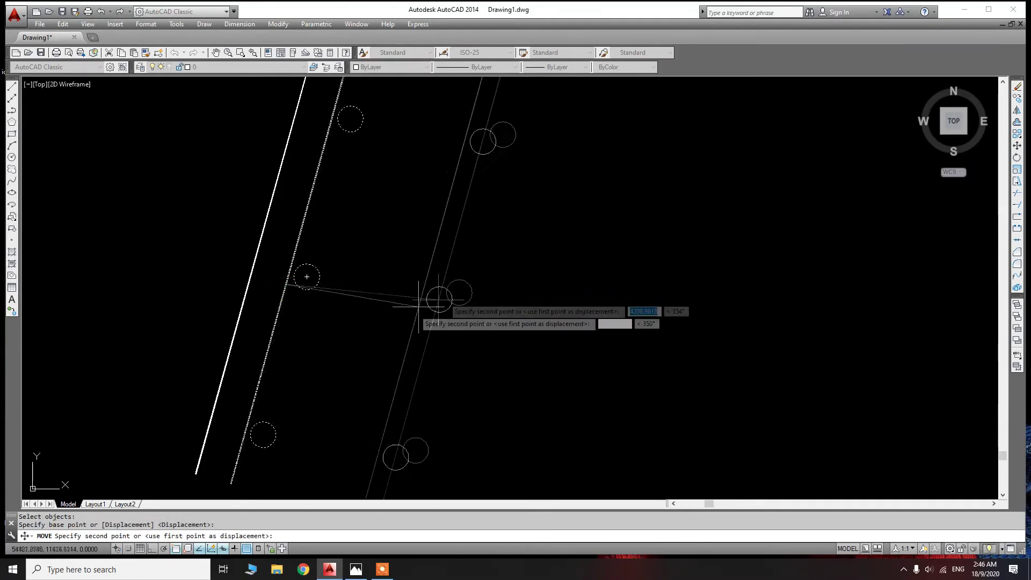
pyautogui.scroll(-3, 385, 325)
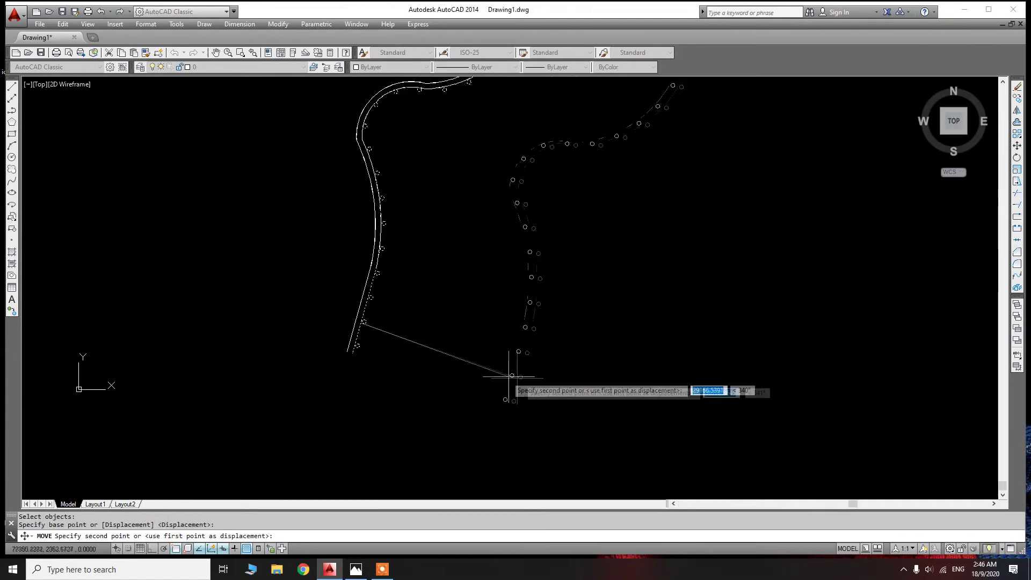
pyautogui.click(514, 387)
# Crossing-select the moved curve and circles and erase them
pyautogui.scroll(-3, 442, 396)
pyautogui.scroll(3, 495, 395)
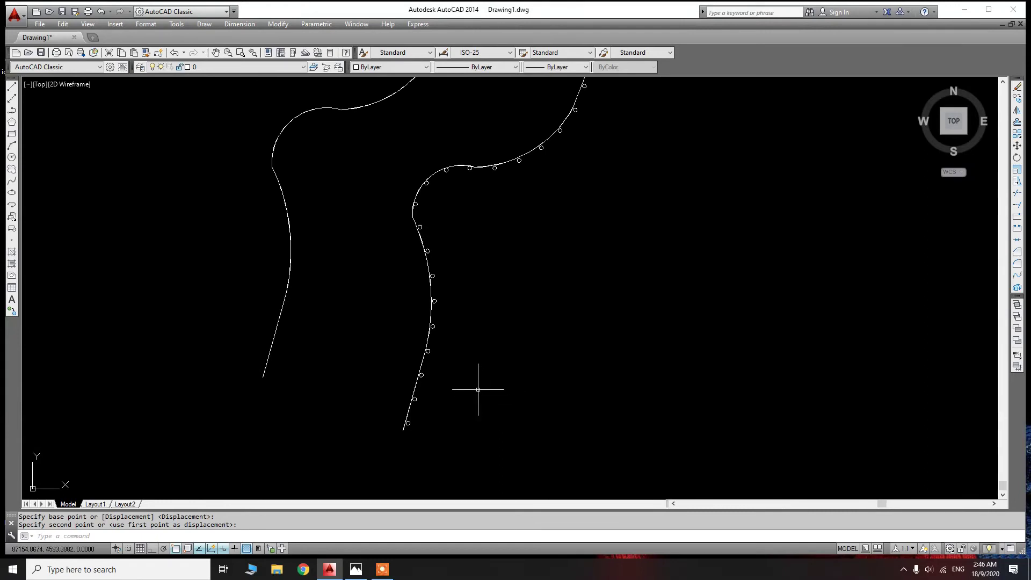
pyautogui.click(449, 279)
pyautogui.click(387, 304)
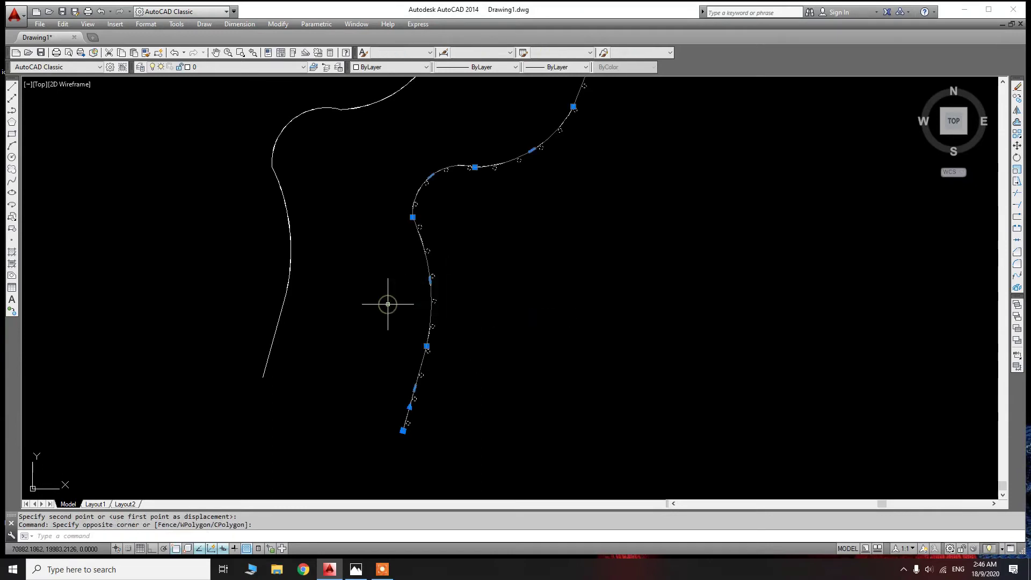
pyautogui.press('Delete')
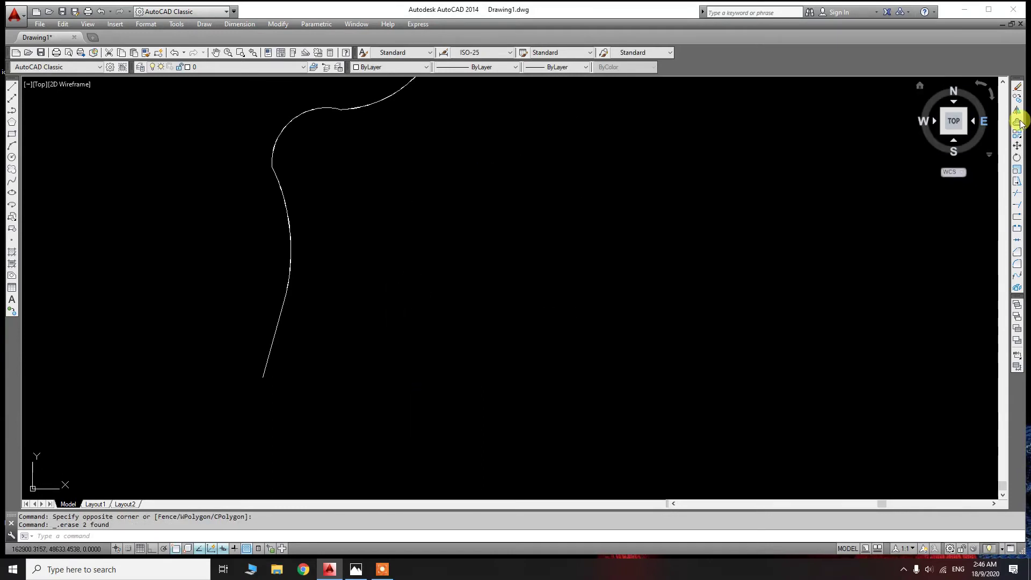
# Rotate the horizontal line about its left end, then undo the rotation
pyautogui.click(1018, 158)
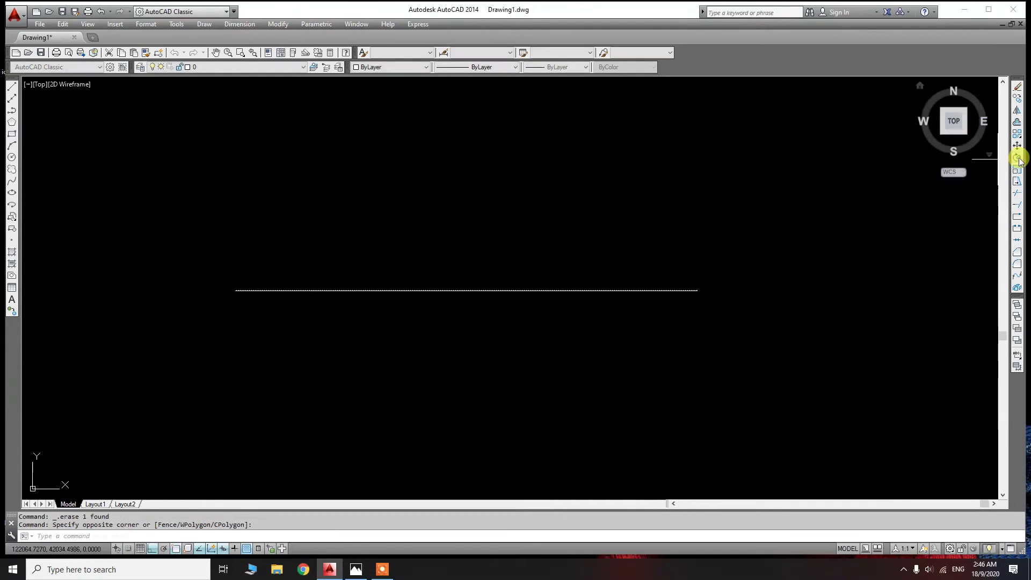
pyautogui.click(236, 290)
pyautogui.click(279, 322)
pyautogui.scroll(-3, 315, 218)
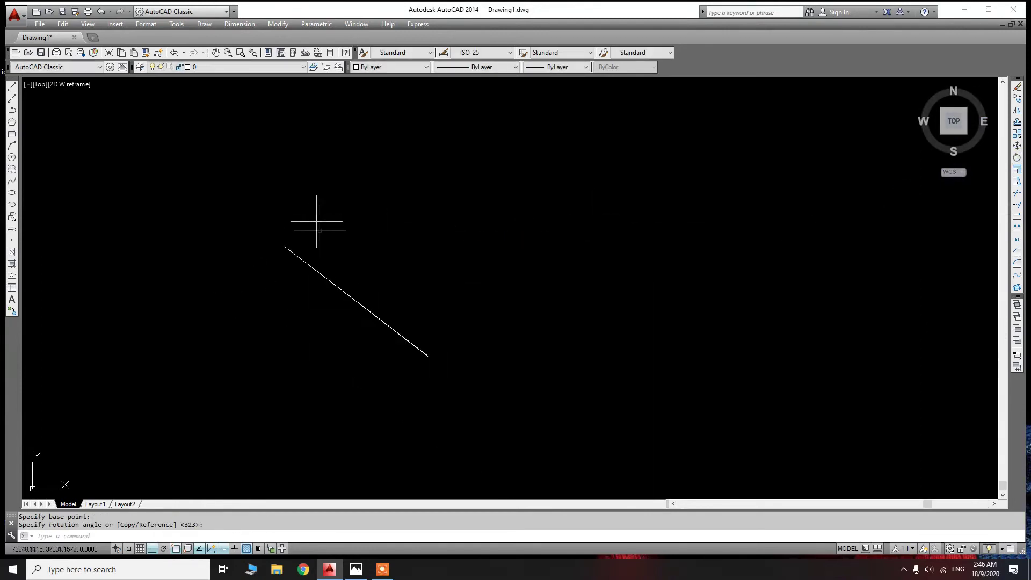
pyautogui.click(302, 309)
pyautogui.hotkey('ctrl', 'z')
pyautogui.hotkey('ctrl', 'z')
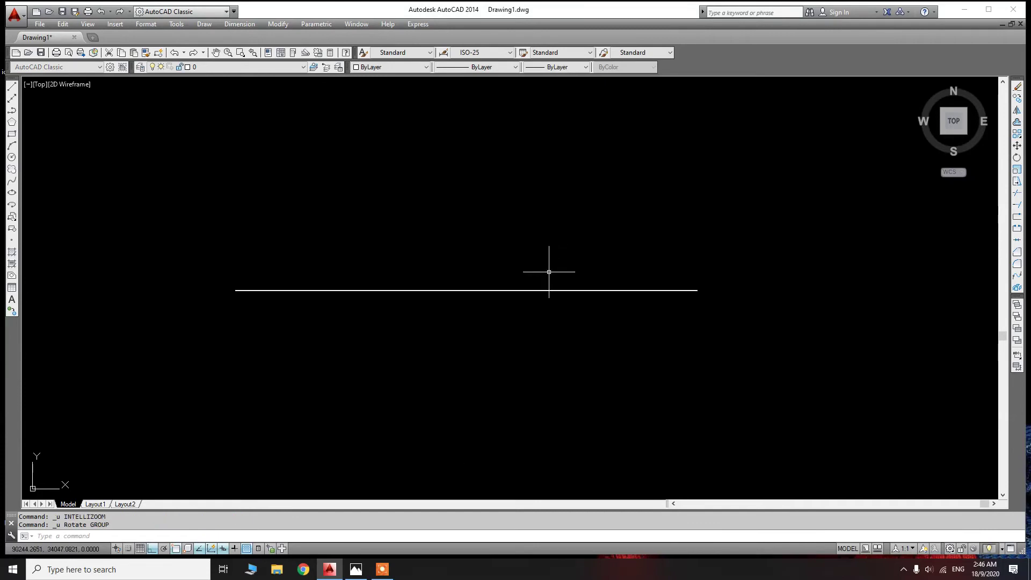
# With Ortho off, rotate the line about its left end to about 45 degrees
pyautogui.click(761, 275)
pyautogui.click(692, 293)
pyautogui.click(1017, 156)
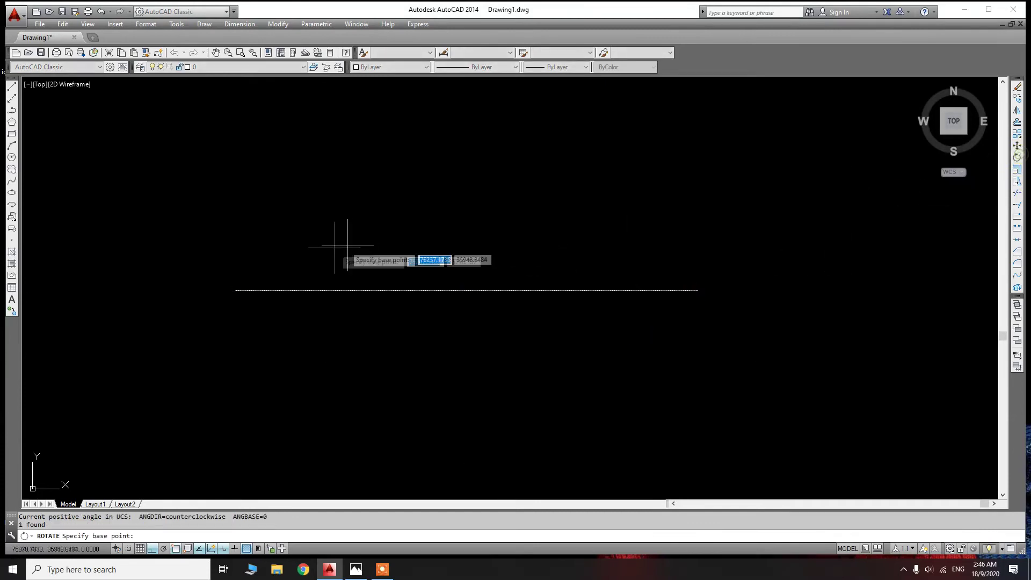
pyautogui.click(235, 290)
pyautogui.press('F8')
pyautogui.scroll(-2, 322, 252)
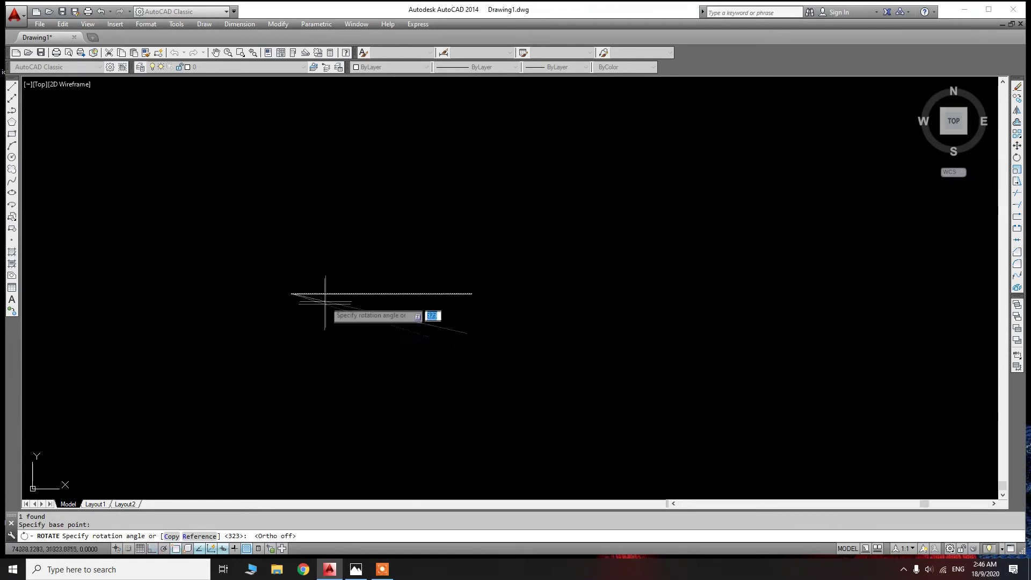
pyautogui.scroll(-2, 279, 231)
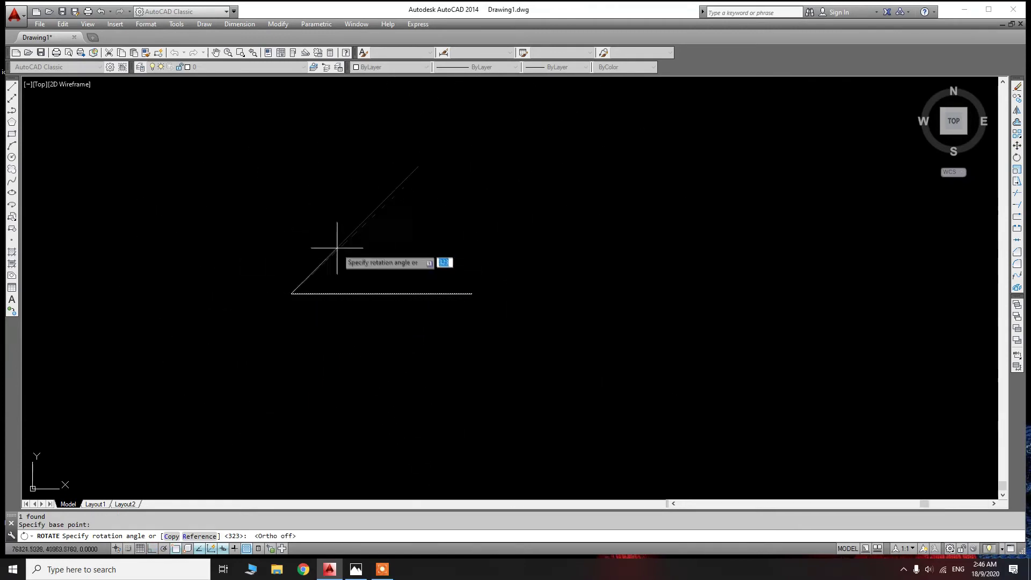
pyautogui.click(344, 236)
# Select the rotated line and erase it, leaving the drawing empty
pyautogui.press('Escape')
pyautogui.click(383, 224)
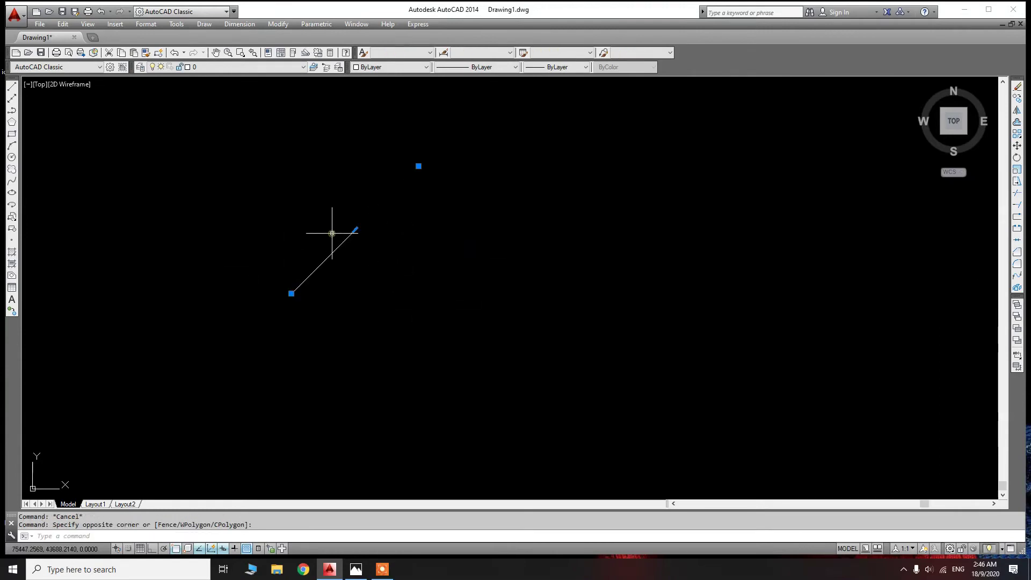
pyautogui.press('Delete')
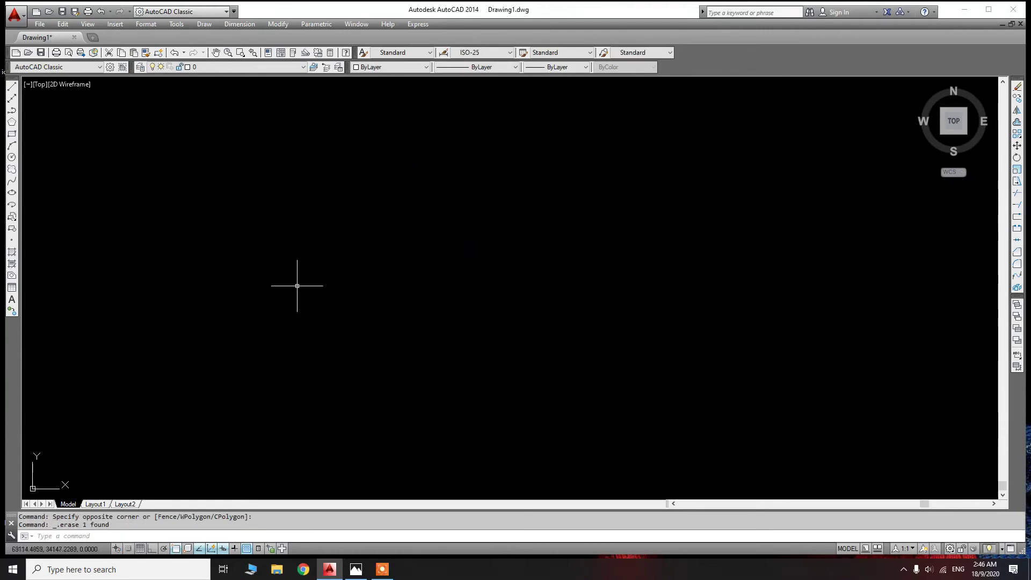
pyautogui.click(12, 134)
pyautogui.click(303, 226)
pyautogui.click(459, 272)
pyautogui.click(1016, 157)
pyautogui.click(480, 250)
pyautogui.click(456, 261)
pyautogui.press('Return')
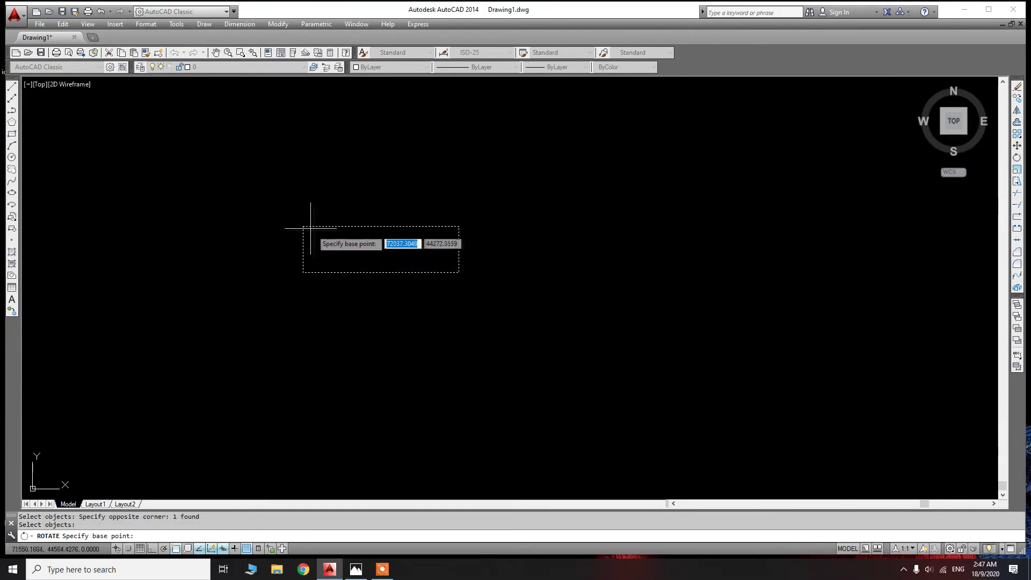
pyautogui.click(304, 226)
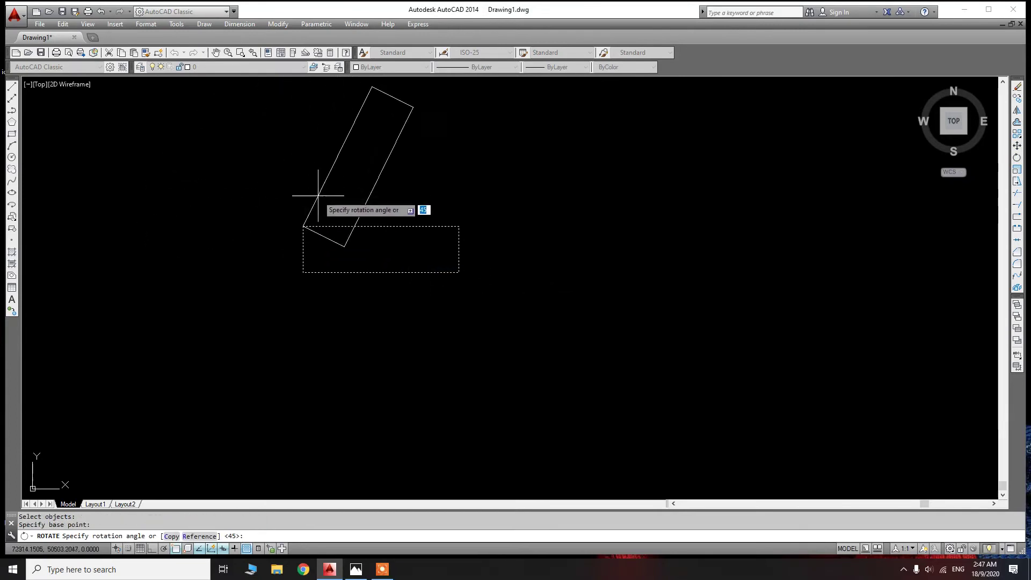
pyautogui.press('F8')
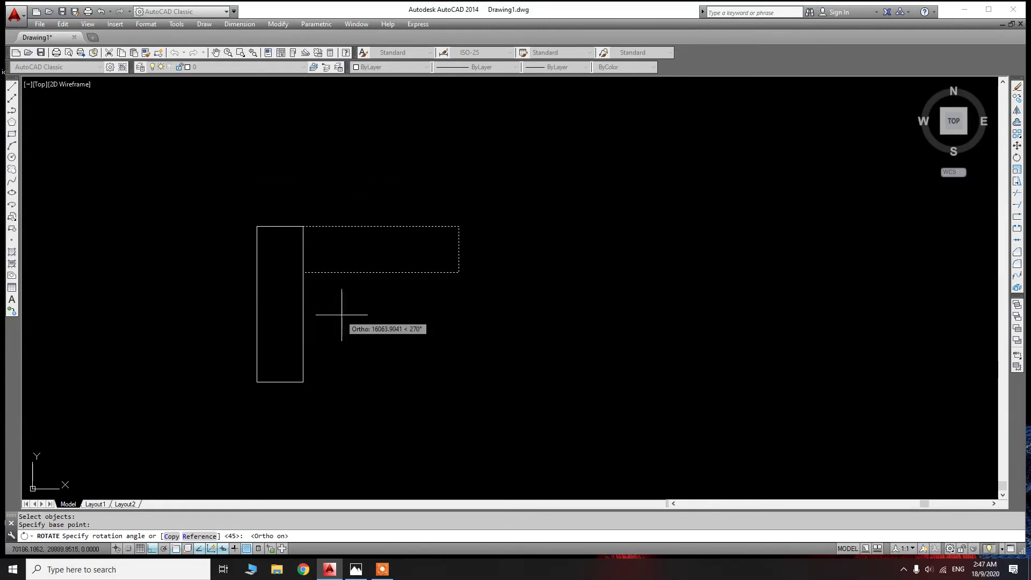
pyautogui.press('Escape')
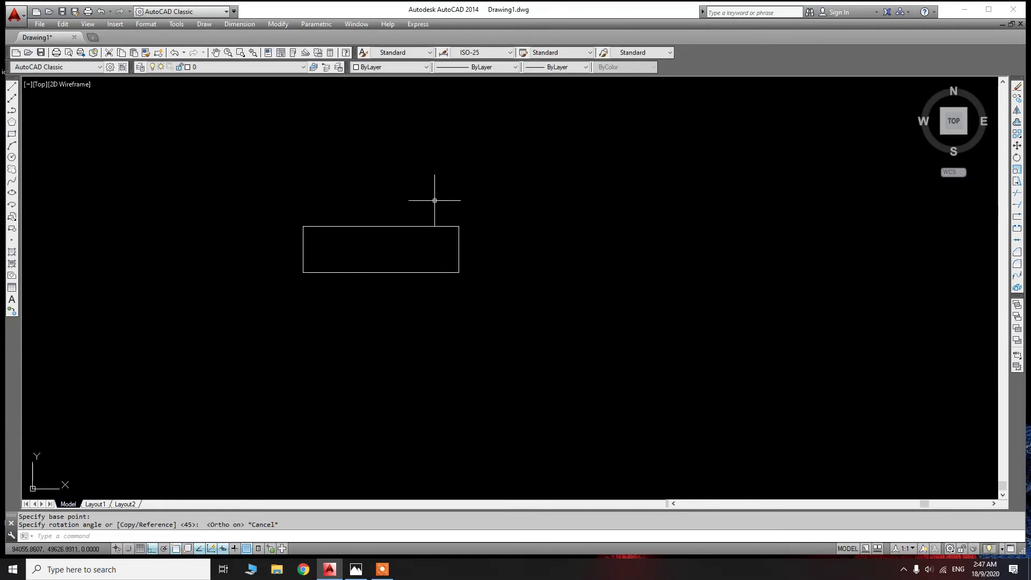
pyautogui.moveTo(420, 209); pyautogui.dragTo(376, 271)
pyautogui.press('Delete')
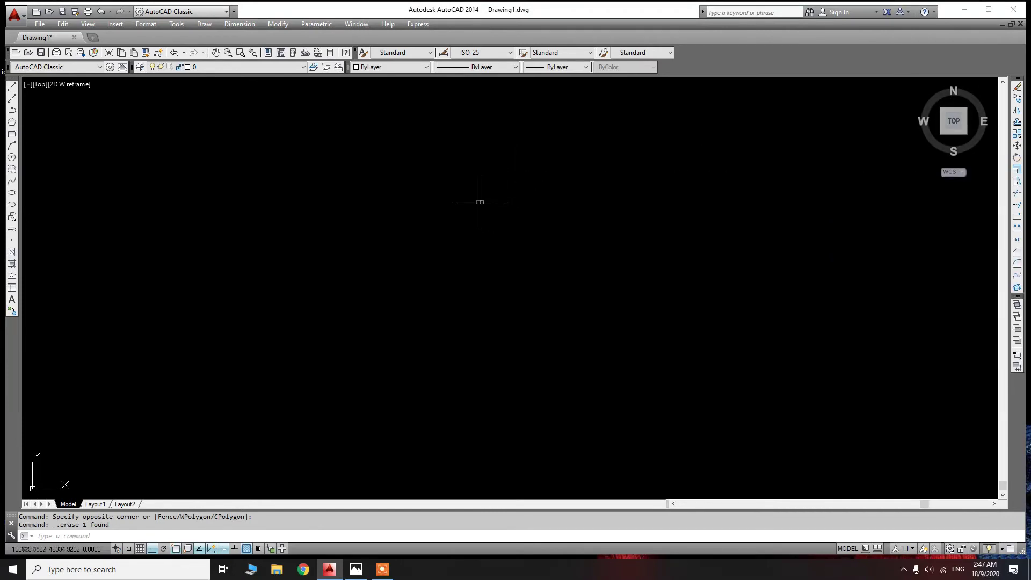
# Draw a rectangle from two opposite corners and select it
pyautogui.click(11, 134)
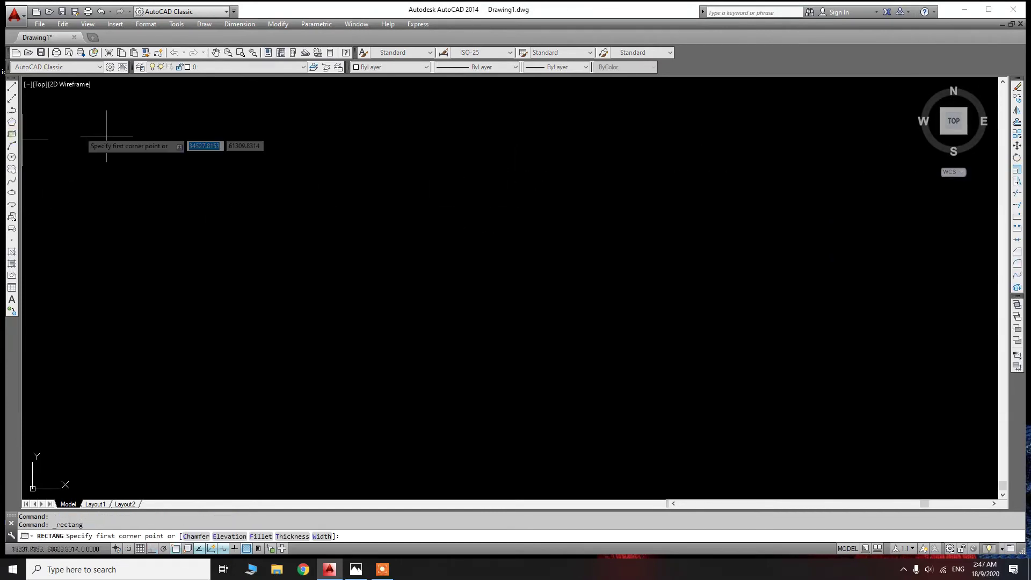
pyautogui.click(455, 222)
pyautogui.click(252, 363)
pyautogui.press('Escape')
pyautogui.press('Escape')
pyautogui.click(325, 347)
pyautogui.click(233, 387)
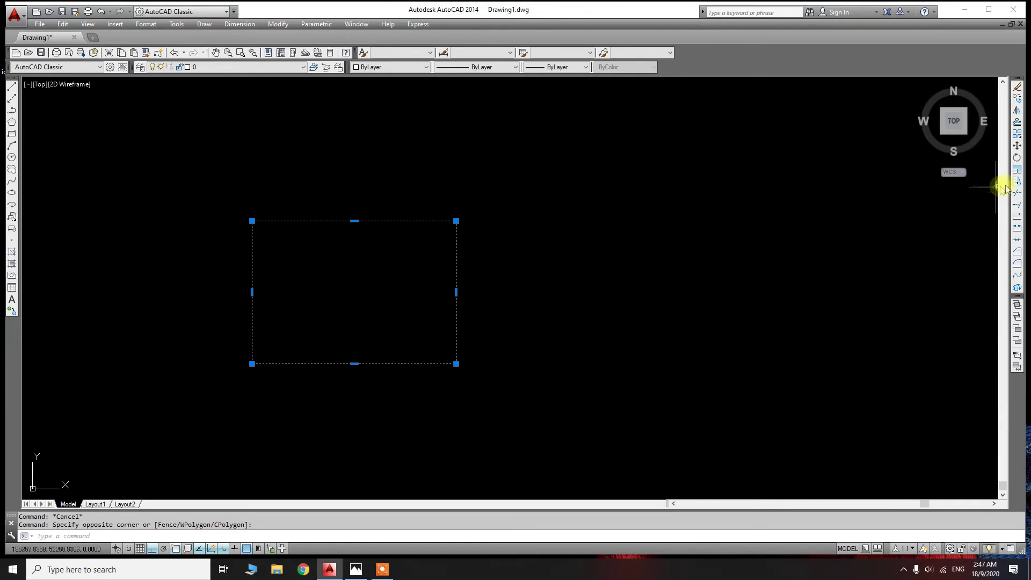
# Scale the rectangle to half size about its lower-right corner
pyautogui.click(1017, 171)
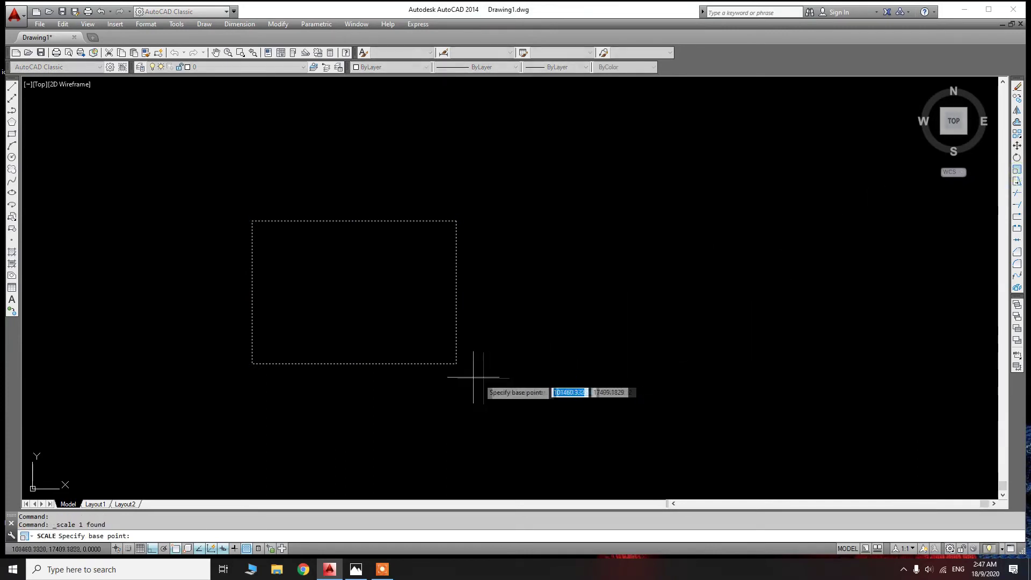
pyautogui.click(456, 363)
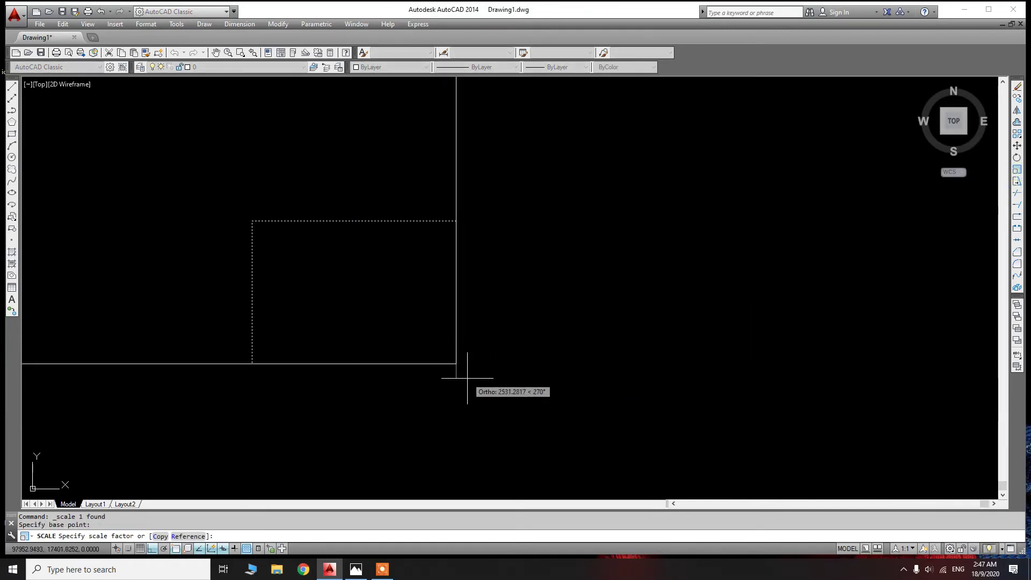
pyautogui.press('F8')
pyautogui.write('0.5')
pyautogui.press('Return')
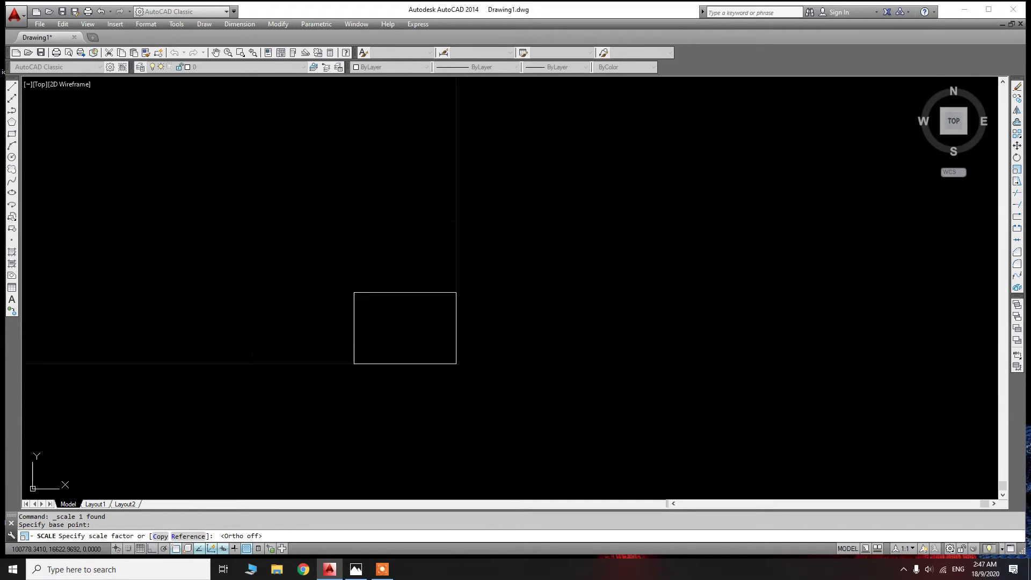
# Scale the rectangle by 10 about its lower-right corner, then reselect it
pyautogui.moveTo(425, 339); pyautogui.dragTo(375, 379)
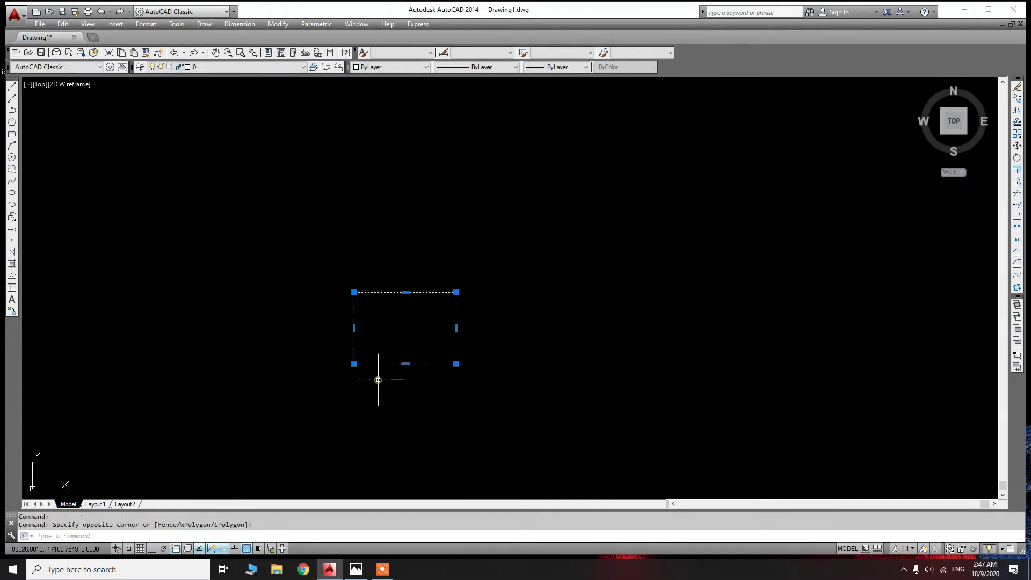
pyautogui.write('SC')
pyautogui.press('Return')
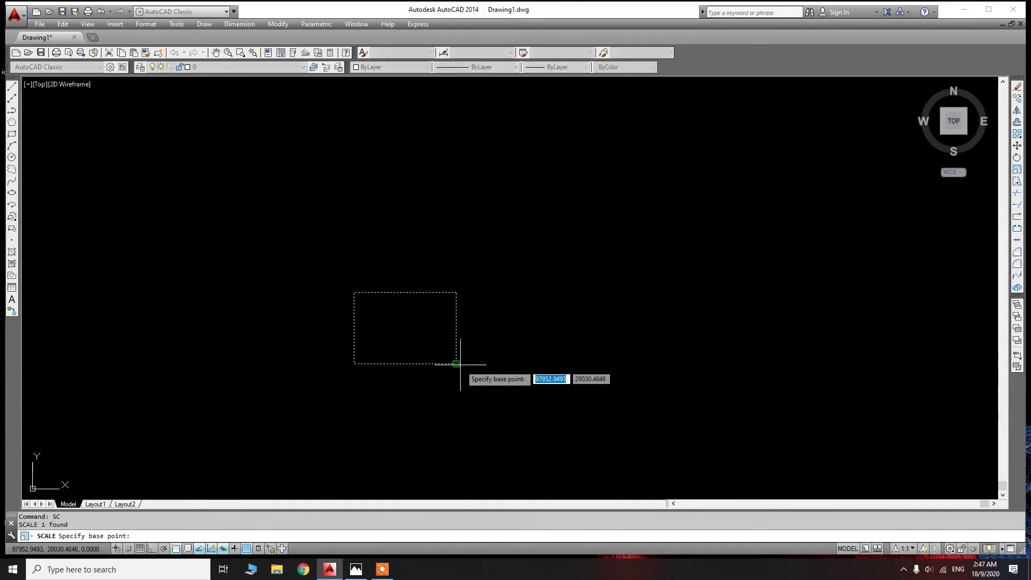
pyautogui.click(456, 363)
pyautogui.write('10')
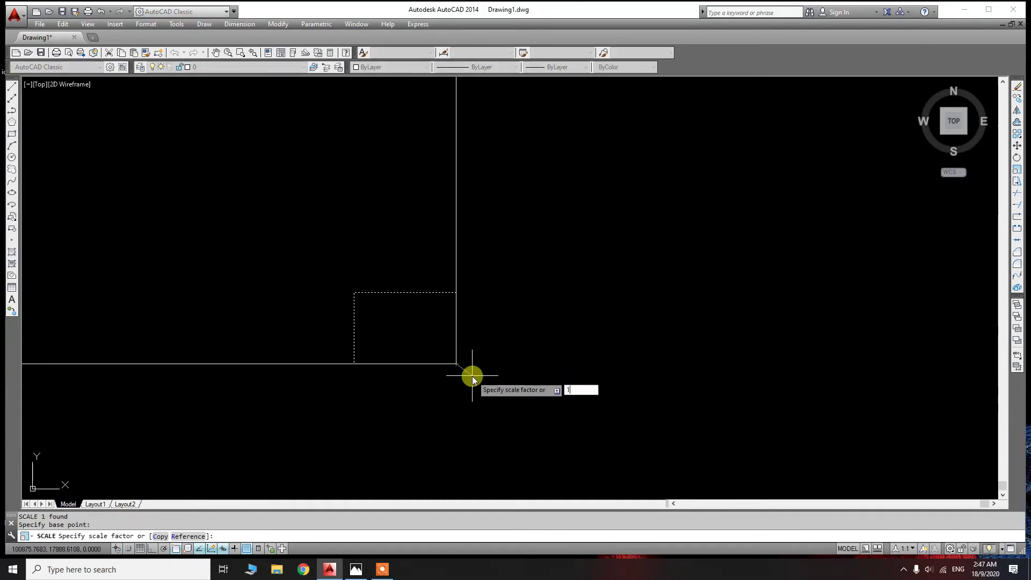
pyautogui.press('Return')
pyautogui.scroll(-5, 495, 355)
pyautogui.scroll(4, 464, 326)
pyautogui.click(545, 345)
pyautogui.click(497, 349)
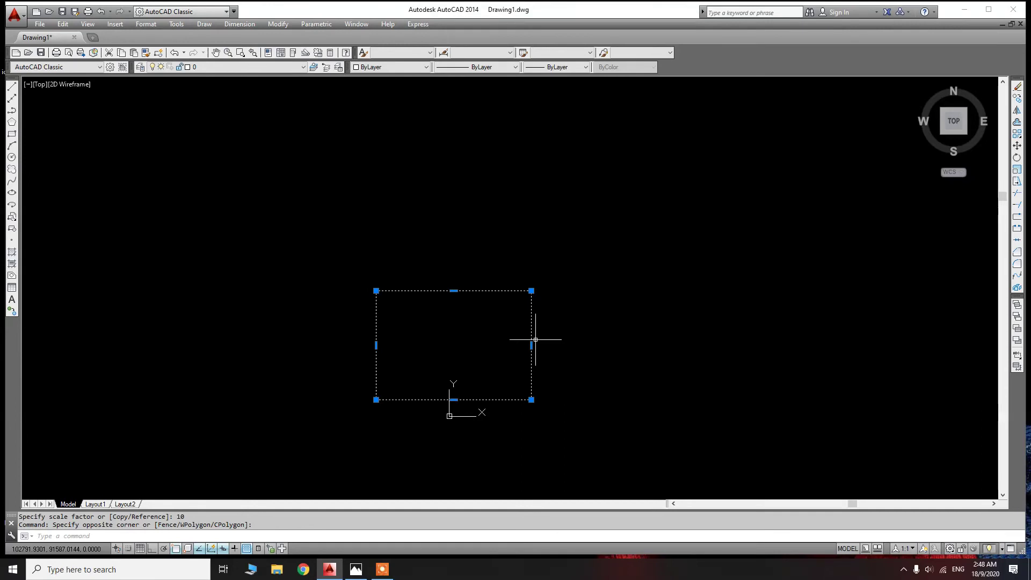
# Erase the remaining rectangle so model space is empty
pyautogui.click(487, 339)
pyautogui.press('Delete')
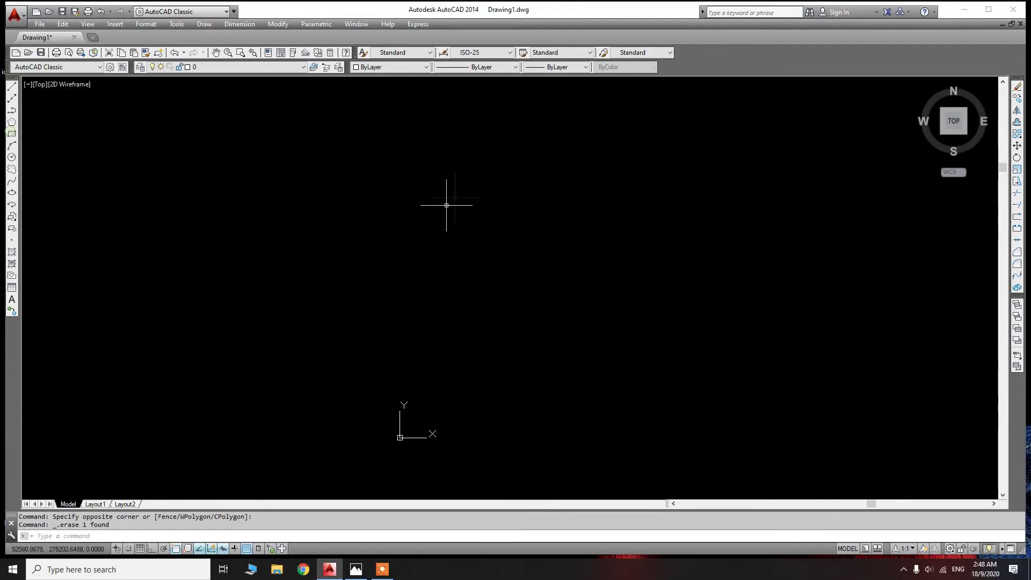
pyautogui.click(452, 149)
pyautogui.click(138, 141)
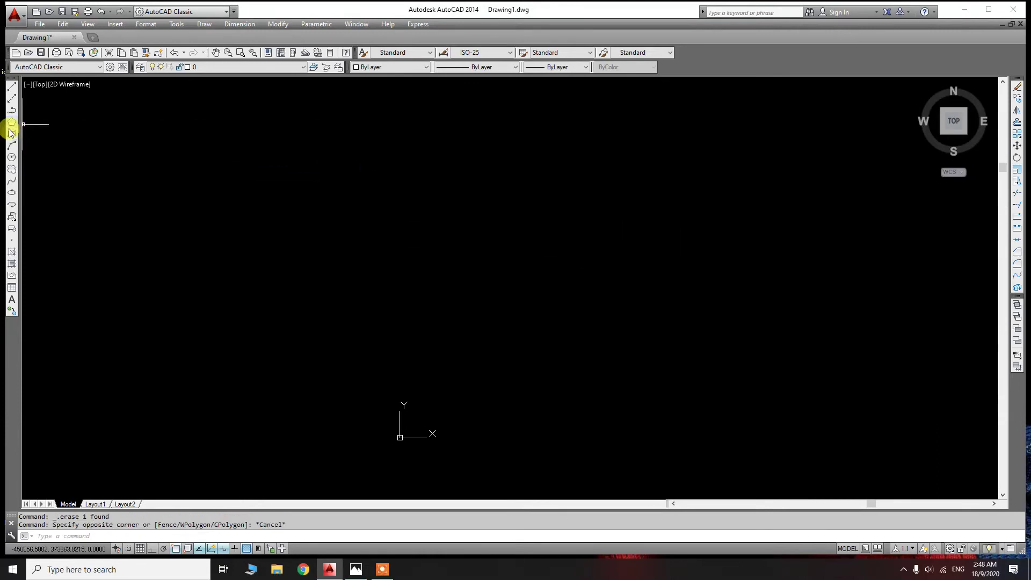
# Draw a wide rectangle and a smaller overlapping rectangle above and to its right
pyautogui.click(11, 134)
pyautogui.click(637, 138)
pyautogui.click(425, 243)
pyautogui.scroll(-4, 419, 247)
pyautogui.scroll(2, 467, 224)
pyautogui.scroll(2, 459, 213)
pyautogui.write('rec')
pyautogui.press('Return')
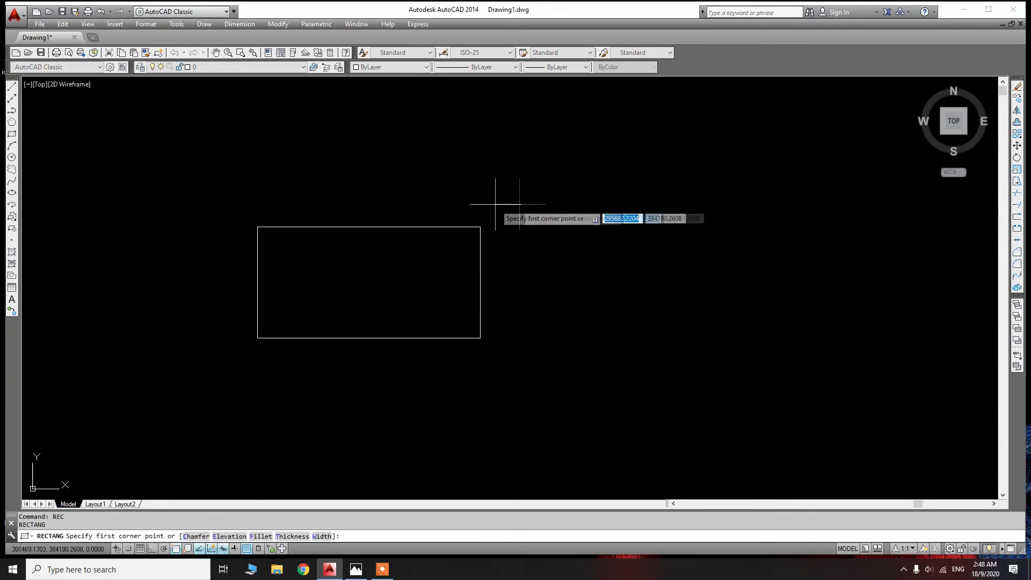
pyautogui.click(520, 203)
pyautogui.click(371, 284)
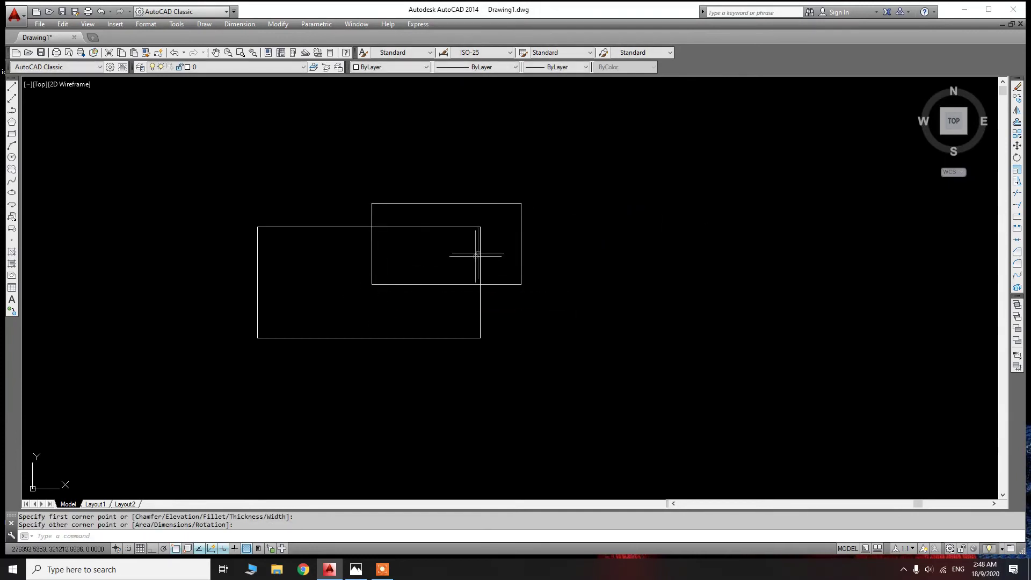
# Draw a tall narrow third rectangle overlapping the first two
pyautogui.write('rec')
pyautogui.press('Return')
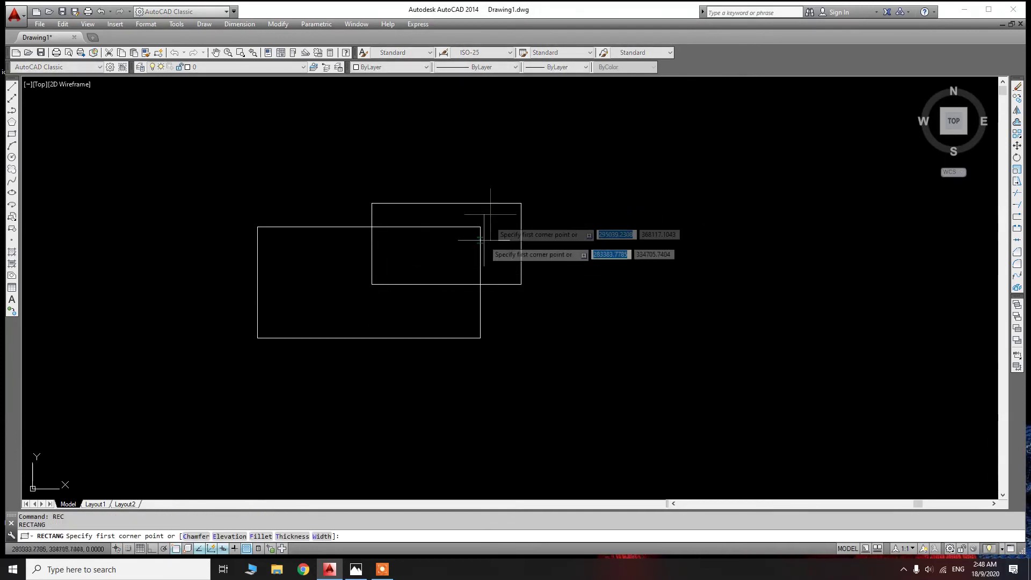
pyautogui.click(421, 391)
pyautogui.press('Escape')
pyautogui.press('Escape')
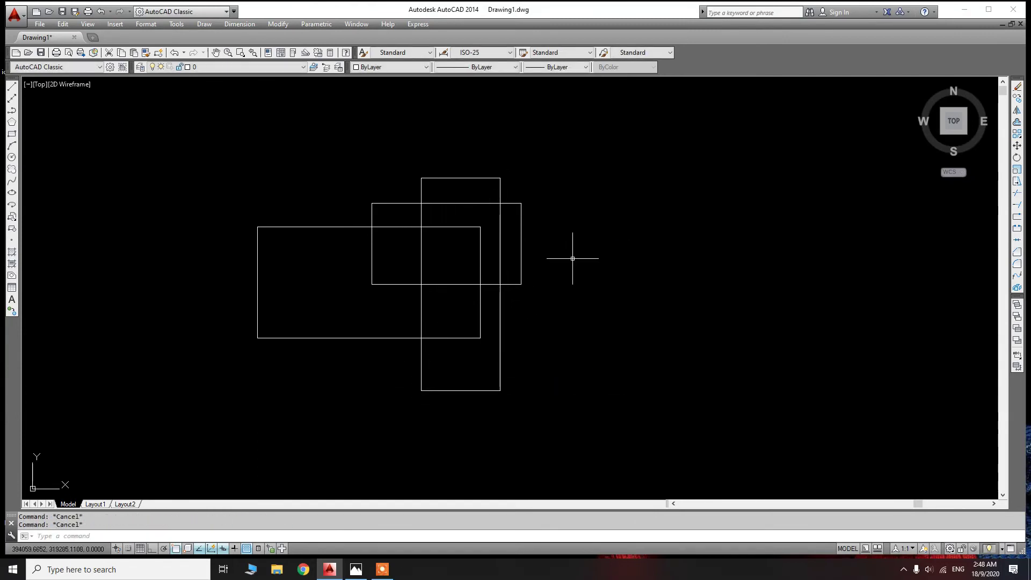
pyautogui.click(1017, 183)
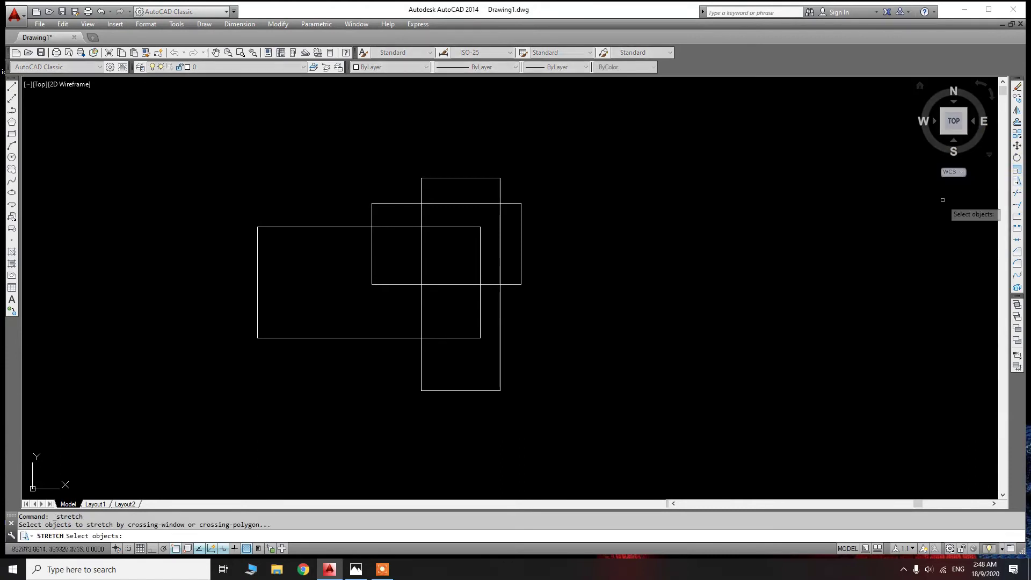
# Stretch the rectangles' right edges far to the right with Ortho on
pyautogui.click(587, 143)
pyautogui.click(441, 421)
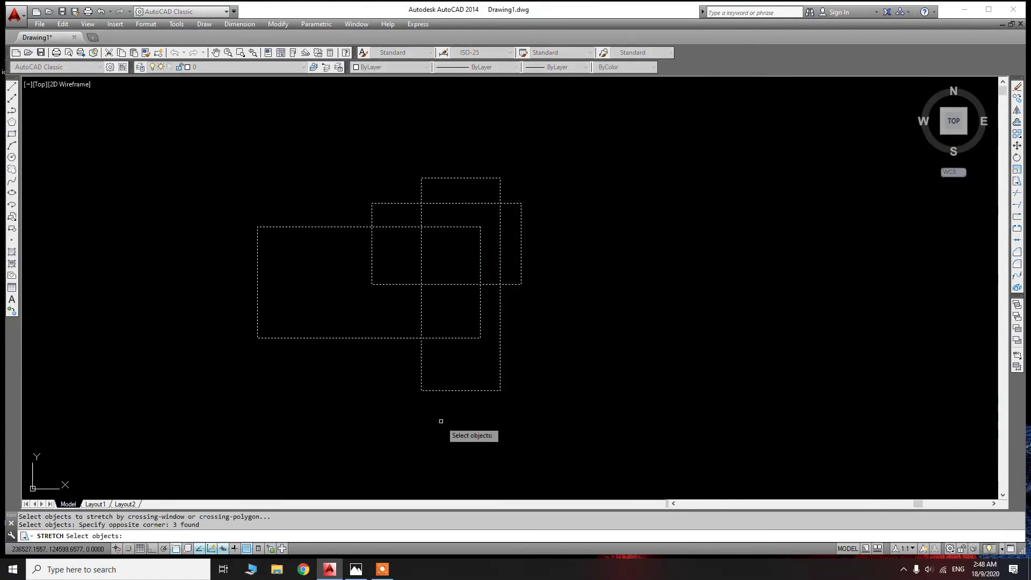
pyautogui.press('Return')
pyautogui.click(499, 390)
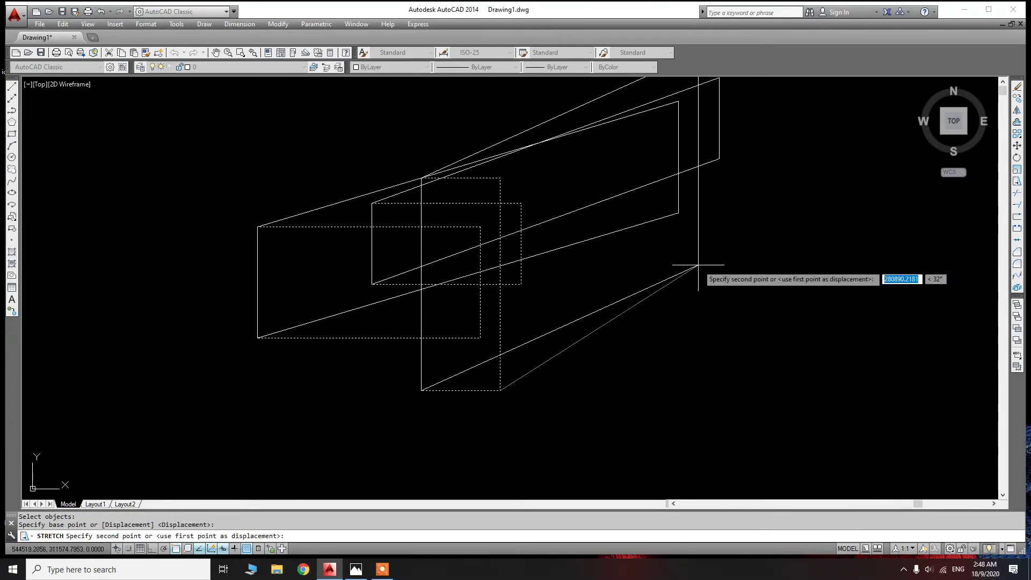
pyautogui.press('F8')
pyautogui.click(829, 297)
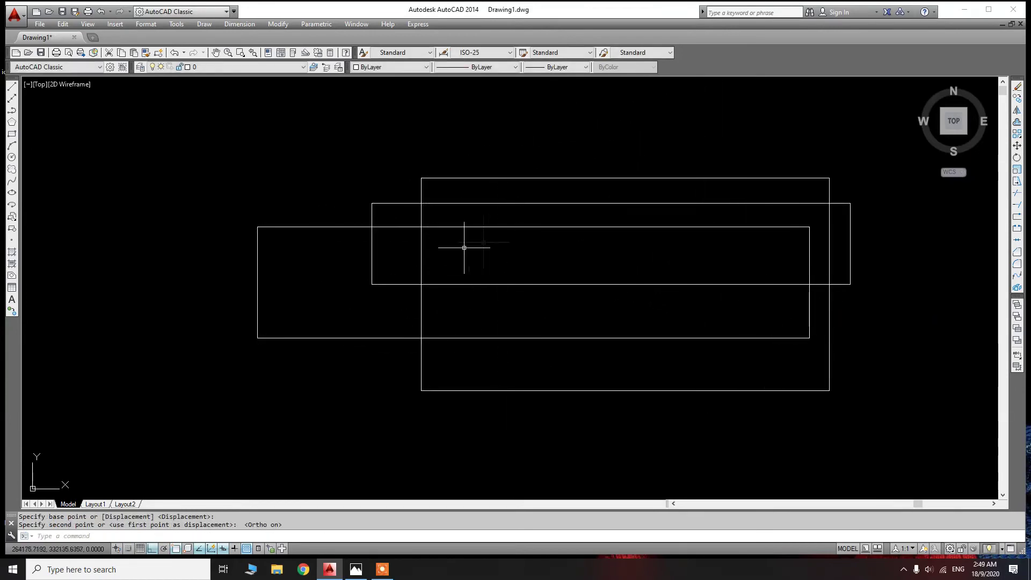
pyautogui.scroll(-2, 329, 241)
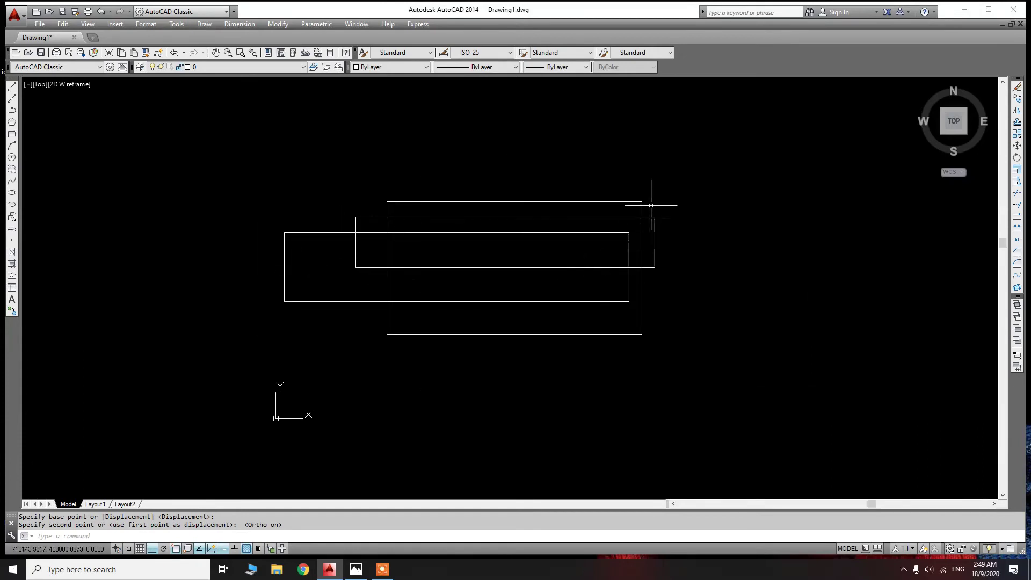
pyautogui.scroll(2, 673, 255)
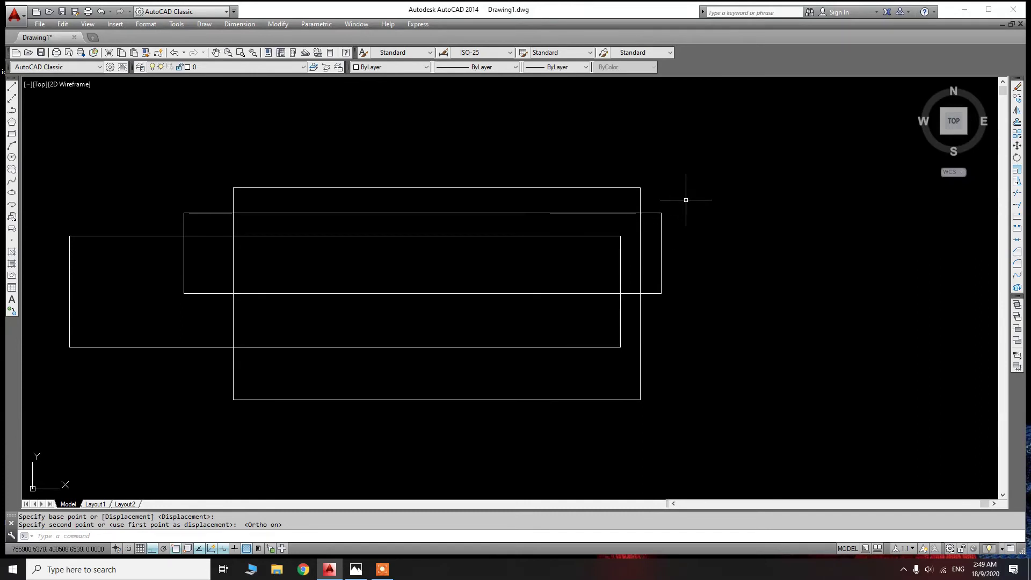
# Erase all three rectangles
pyautogui.click(691, 178)
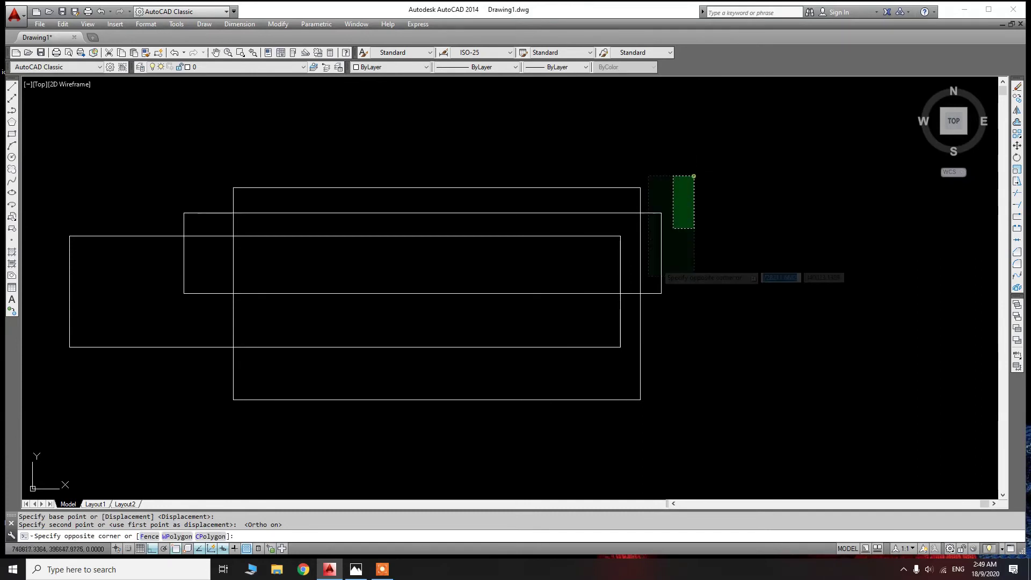
pyautogui.click(564, 410)
pyautogui.press('Delete')
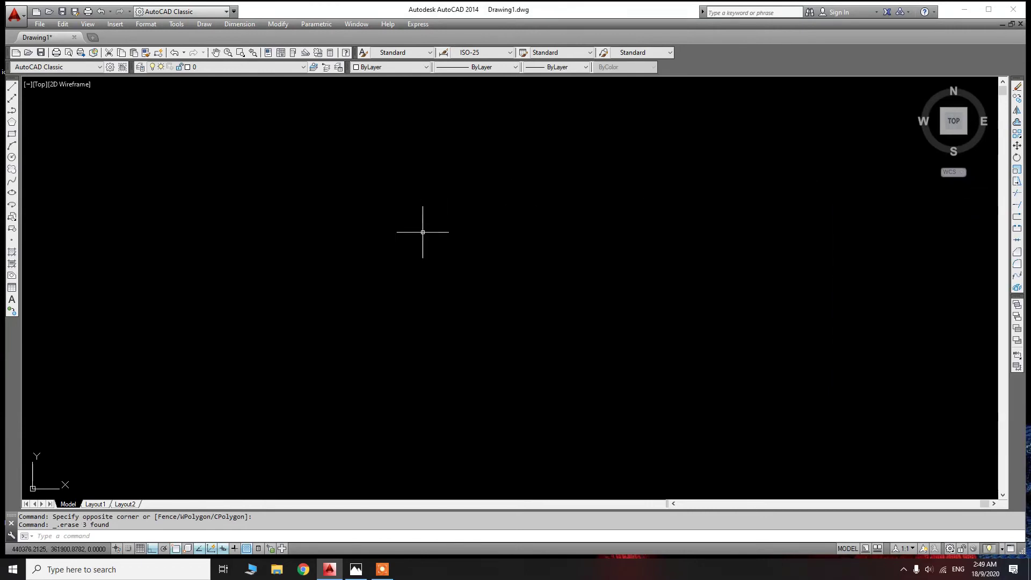
# Draw a long horizontal polyline across the drawing
pyautogui.write('pl')
pyautogui.press('Return')
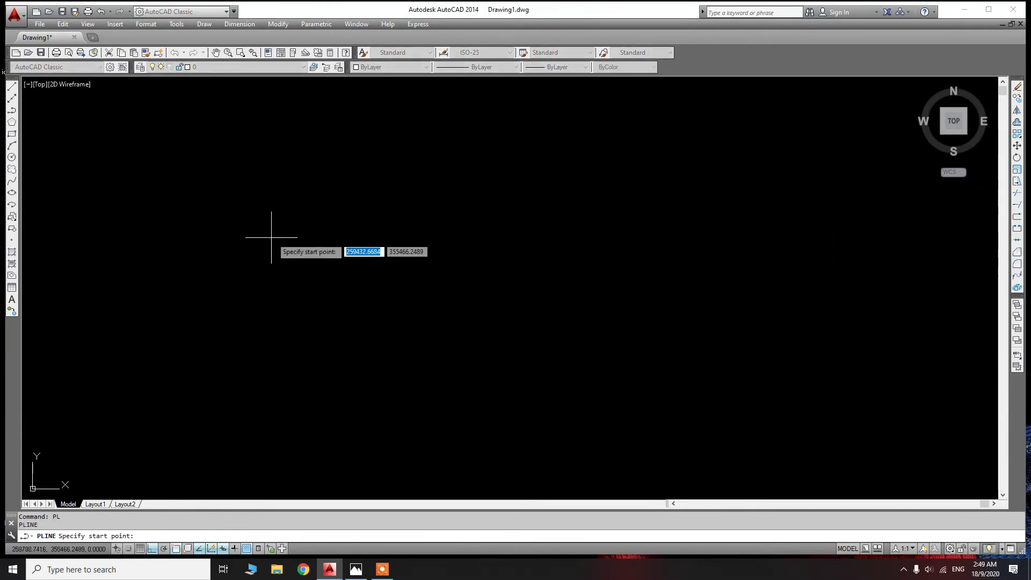
pyautogui.click(271, 237)
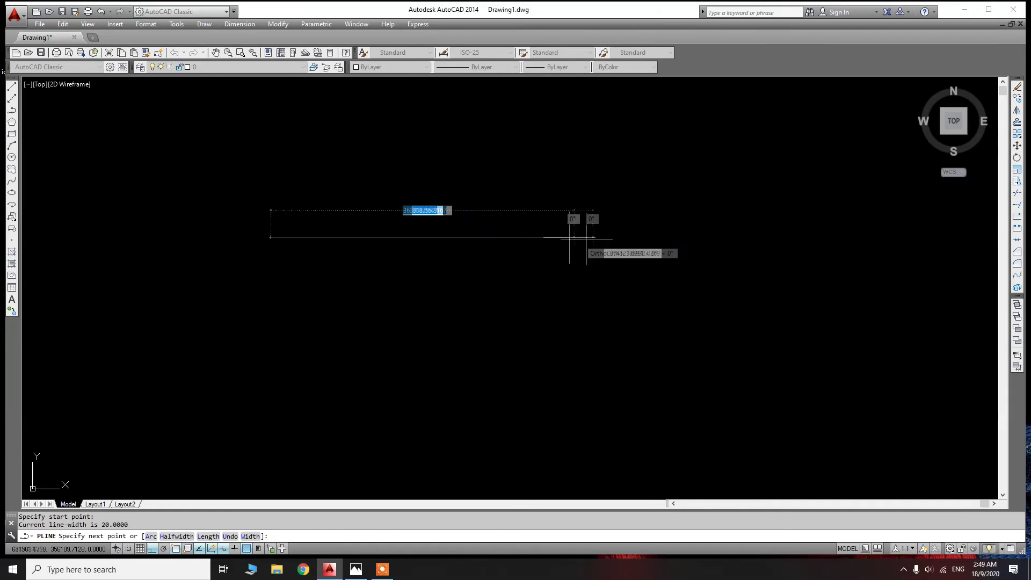
pyautogui.click(881, 236)
pyautogui.press('Escape')
pyautogui.scroll(-2, 375, 278)
pyautogui.scroll(-2, 364, 287)
pyautogui.scroll(2, 590, 301)
pyautogui.scroll(2, 475, 284)
# Move the horizontal line straight up
pyautogui.click(524, 211)
pyautogui.click(483, 290)
pyautogui.scroll(-4, 489, 295)
pyautogui.write('m')
pyautogui.press('Return')
pyautogui.click(643, 334)
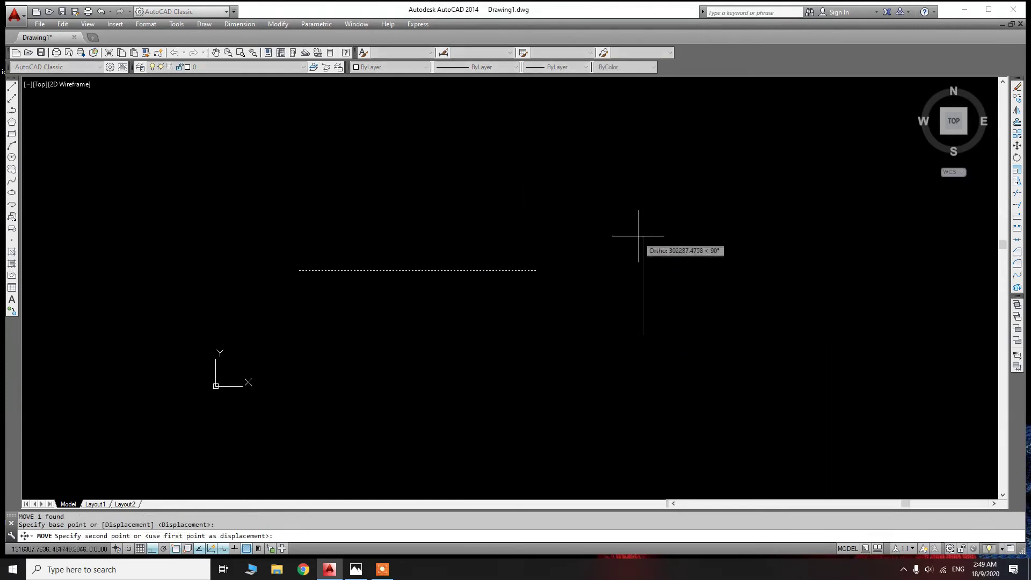
pyautogui.press('Escape')
pyautogui.click(552, 258)
pyautogui.click(497, 292)
pyautogui.write('m')
pyautogui.press('Return')
pyautogui.click(630, 315)
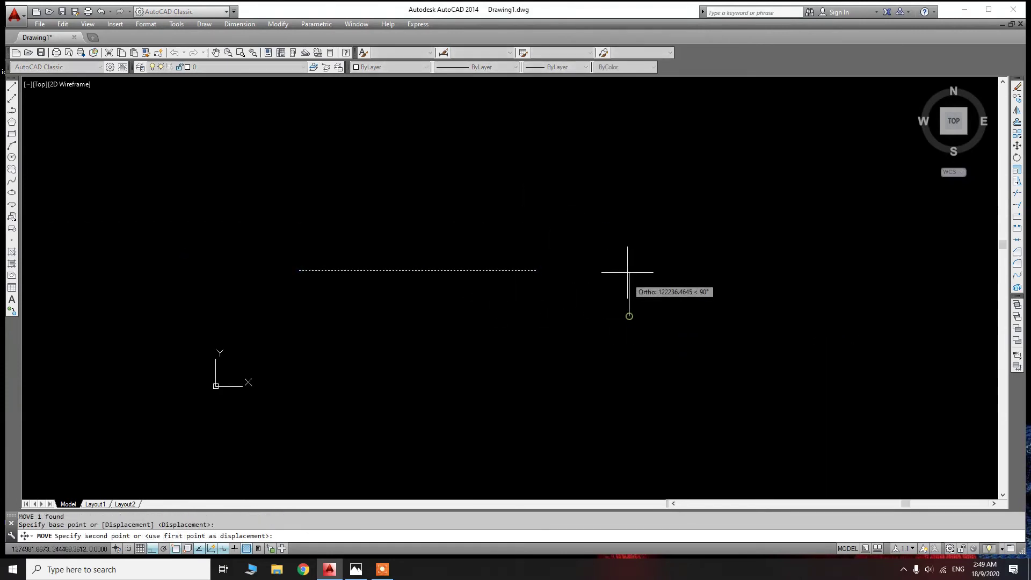
pyautogui.click(610, 207)
pyautogui.scroll(1, 543, 172)
pyautogui.scroll(2, 532, 228)
pyautogui.scroll(-1, 532, 261)
pyautogui.scroll(1, 394, 262)
# Draw a vertical line on the left crossing the horizontal line
pyautogui.write('l')
pyautogui.press('Return')
pyautogui.click(299, 173)
pyautogui.click(299, 429)
pyautogui.press('Escape')
# Copy the vertical line to the right
pyautogui.click(338, 339)
pyautogui.click(265, 364)
pyautogui.write('co')
pyautogui.press('Return')
pyautogui.click(328, 346)
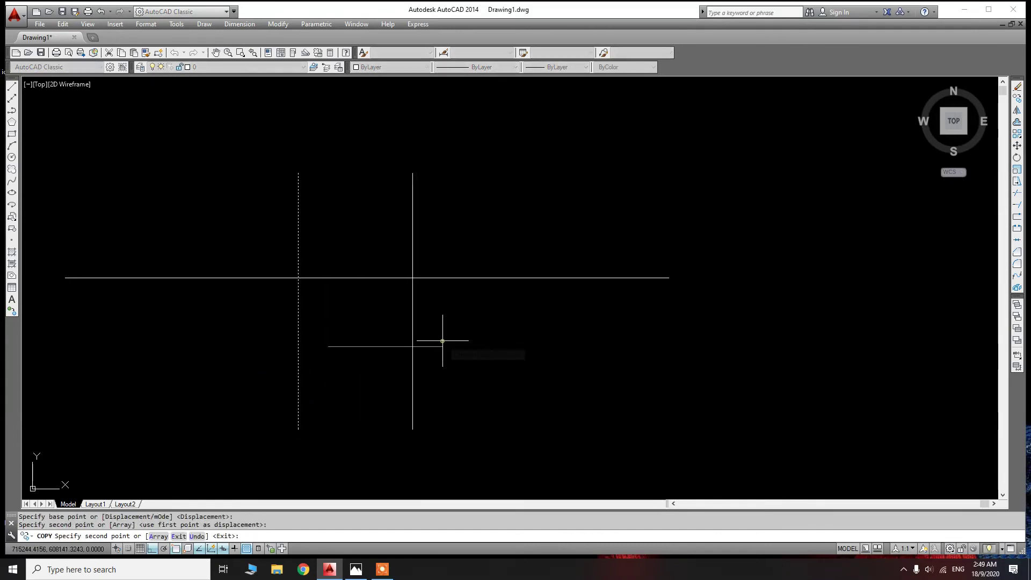
pyautogui.click(468, 329)
pyautogui.press('Escape')
pyautogui.press('Escape')
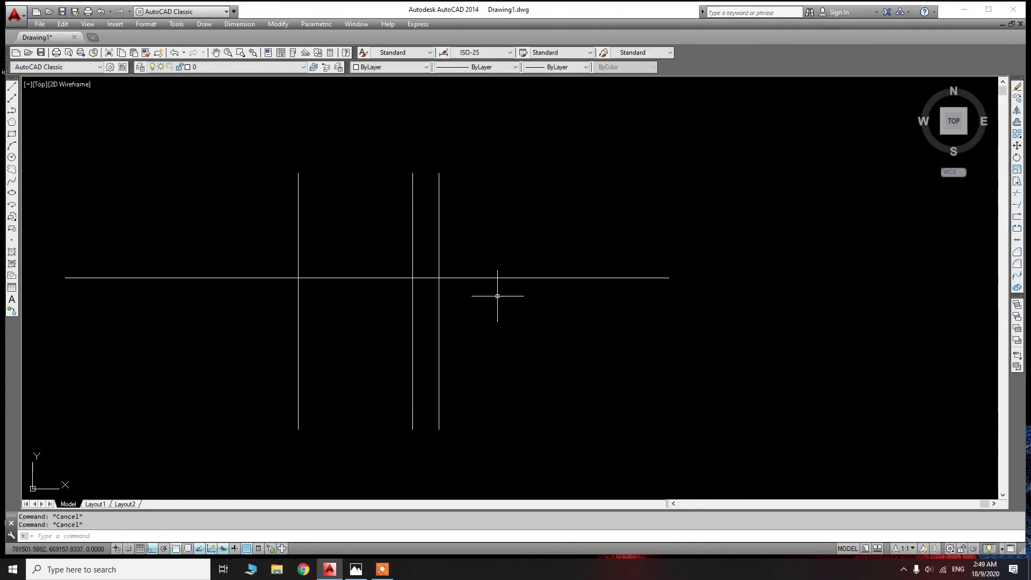
# Trim the middle and right vertical lines above the horizontal line, then undo the trims
pyautogui.click(1017, 193)
pyautogui.click(433, 273)
pyautogui.click(422, 290)
pyautogui.press('Return')
pyautogui.click(438, 268)
pyautogui.click(412, 256)
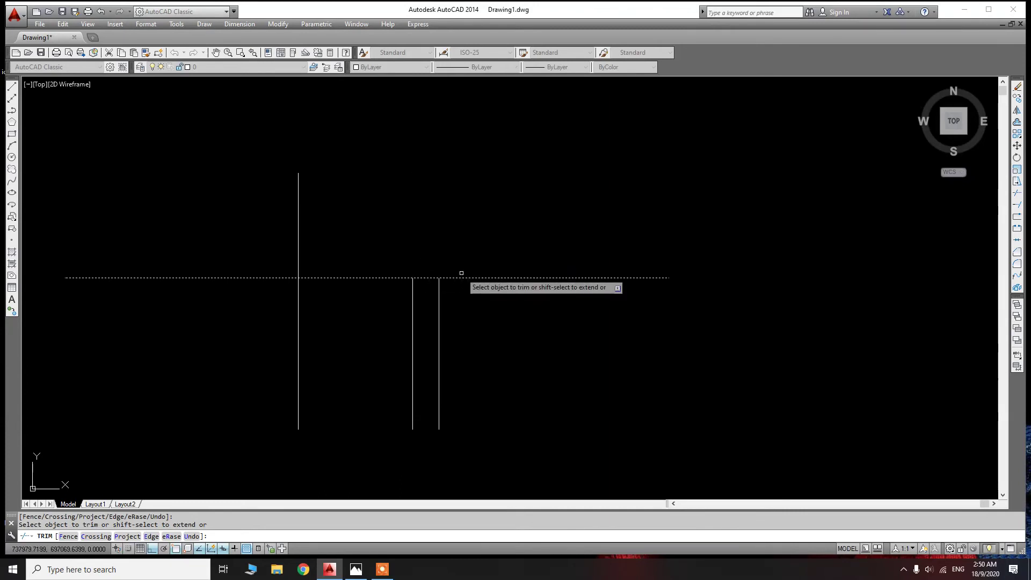
pyautogui.press('Escape')
pyautogui.hotkey('ctrl', 'z')
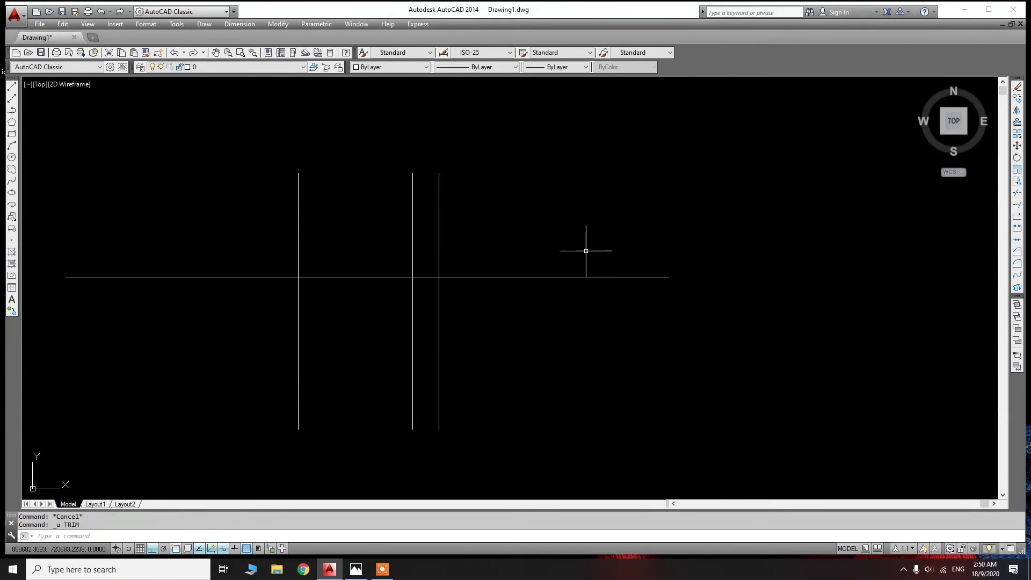
# Retrim the right lines' tops, the gap between them and the left line's bottom, then erase everything
pyautogui.write('TR')
pyautogui.press('Return')
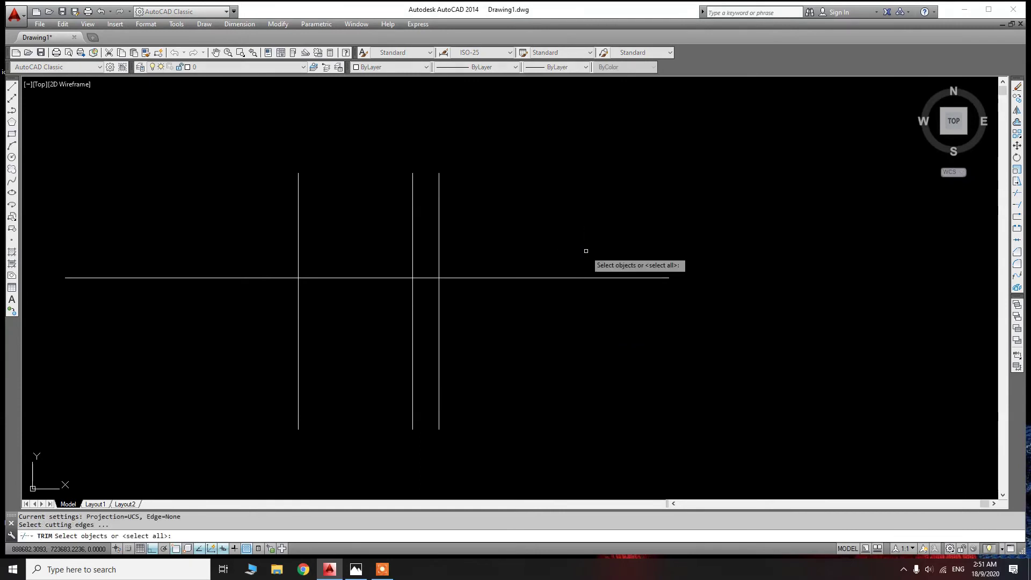
pyautogui.click(476, 212)
pyautogui.click(365, 230)
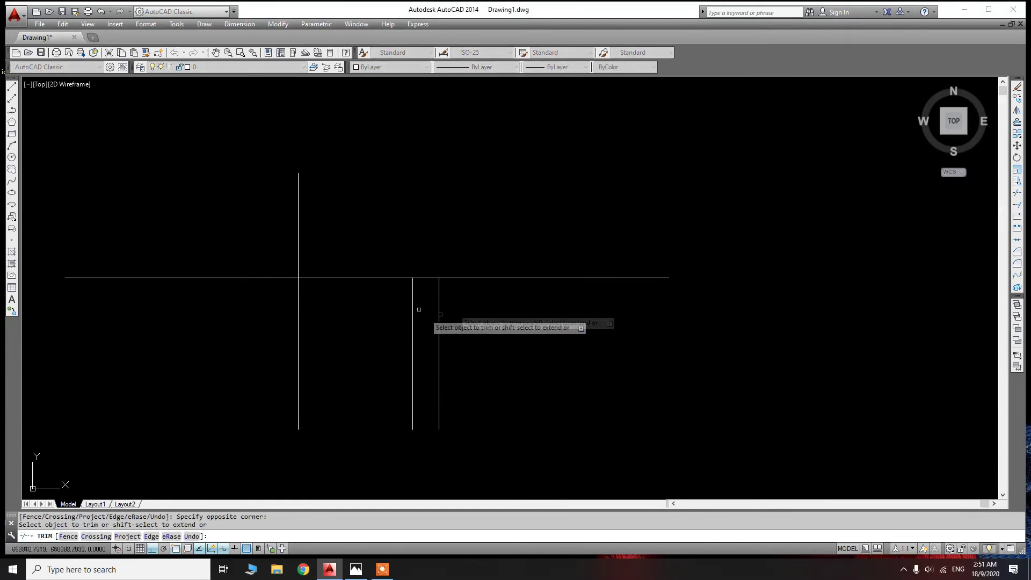
pyautogui.click(426, 278)
pyautogui.click(298, 327)
pyautogui.press('Escape')
pyautogui.hotkey('ctrl', 'a')
pyautogui.press('Delete')
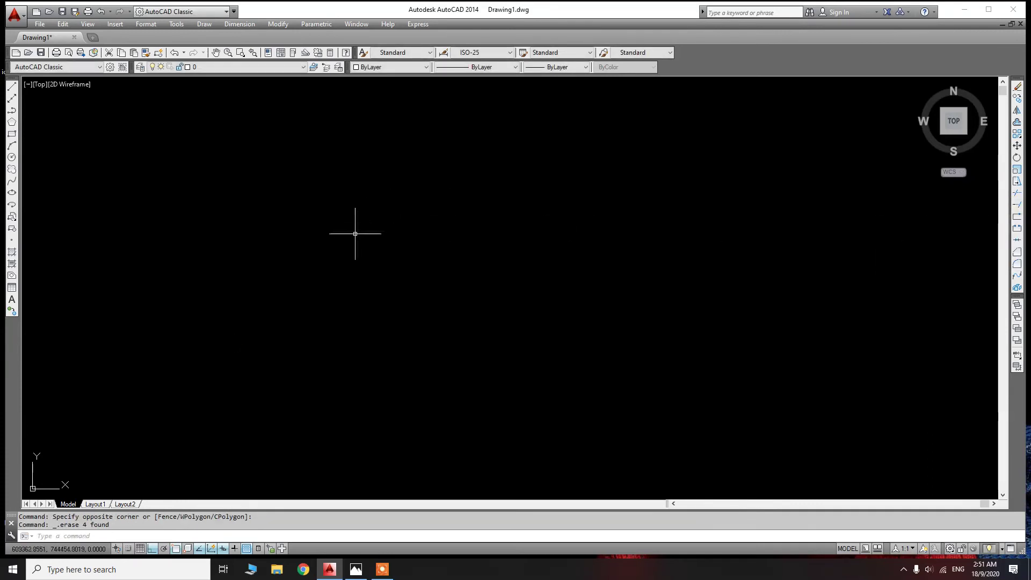
# Draw a vertical polyline and copy it three times to the right
pyautogui.press('Return')
pyautogui.click(344, 191)
pyautogui.click(344, 381)
pyautogui.press('Escape')
pyautogui.click(357, 314)
pyautogui.click(311, 346)
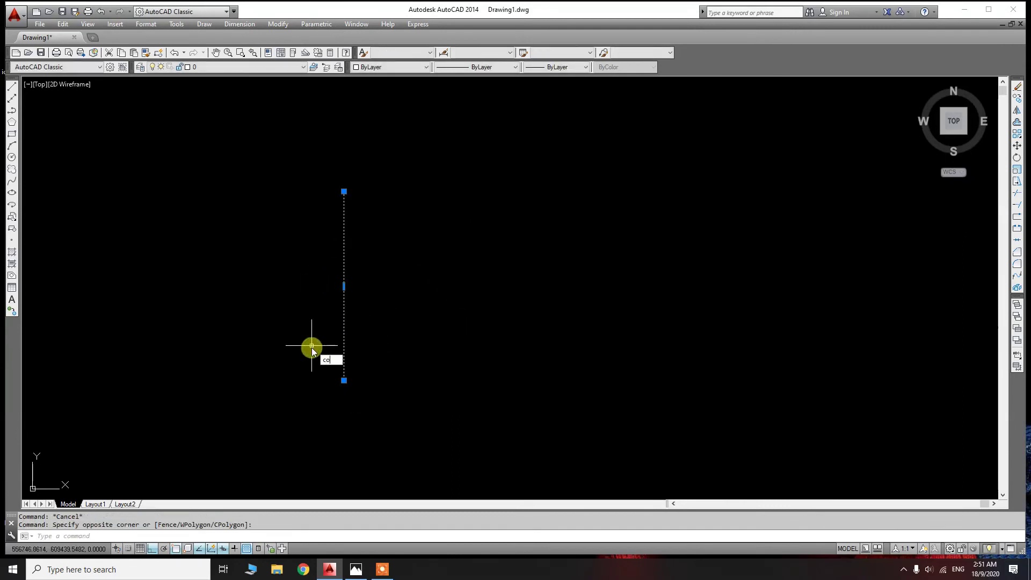
pyautogui.press('Return')
pyautogui.click(312, 347)
pyautogui.click(416, 349)
pyautogui.click(488, 358)
pyautogui.click(526, 359)
pyautogui.press('Return')
# Draw a short horizontal polyline crossing the first vertical line
pyautogui.write('pl')
pyautogui.press('Return')
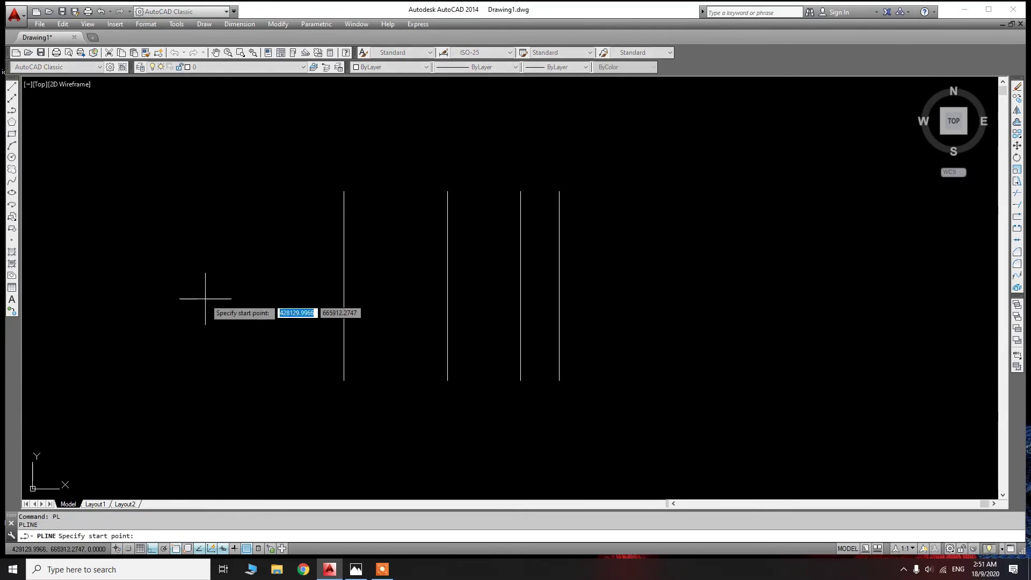
pyautogui.click(205, 299)
pyautogui.click(424, 298)
pyautogui.press('Escape')
pyautogui.press('Escape')
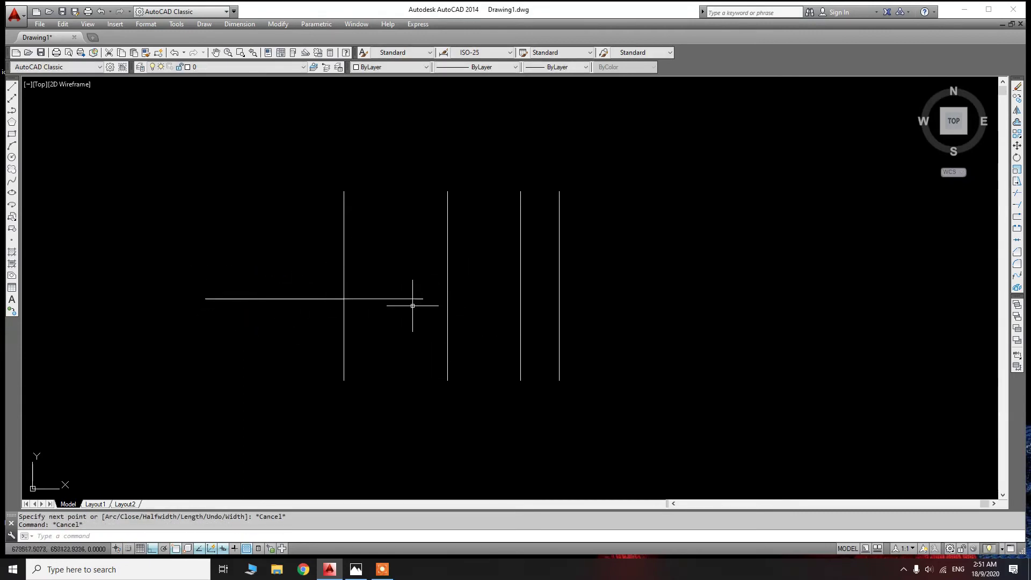
pyautogui.click(420, 294)
pyautogui.click(397, 317)
pyautogui.click(423, 299)
pyautogui.press('Escape')
pyautogui.press('Escape')
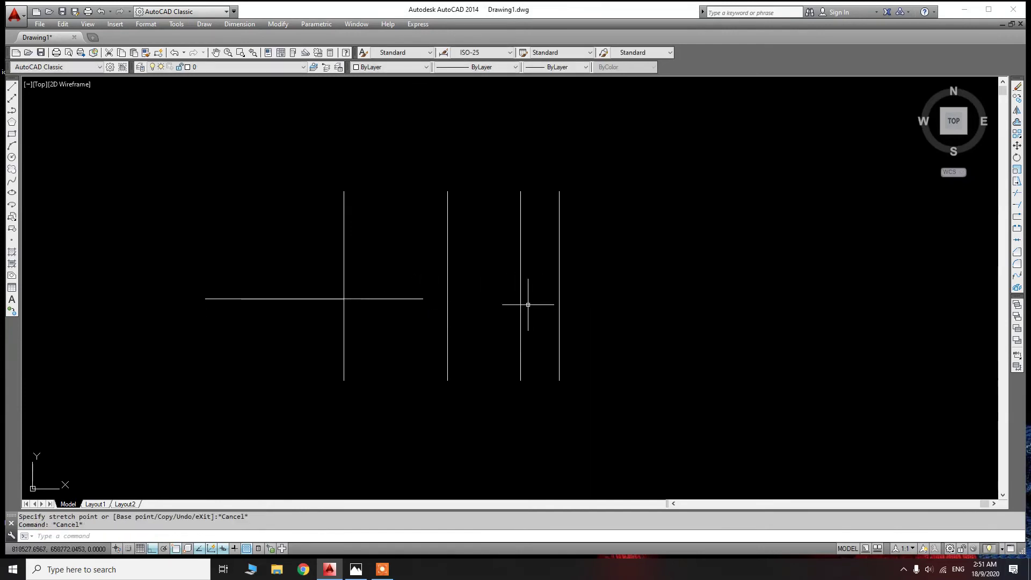
pyautogui.click(1019, 207)
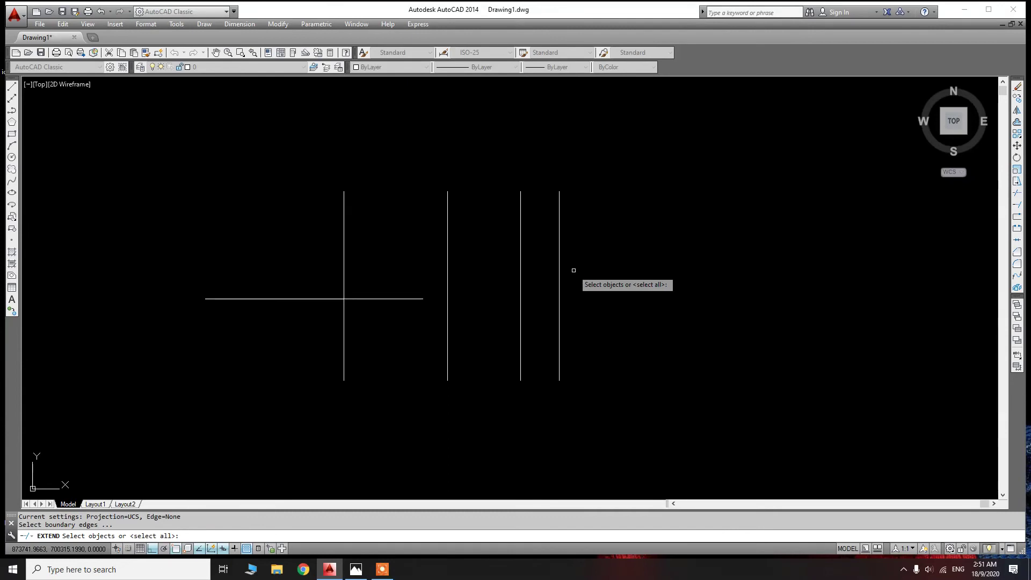
# Extend the horizontal line to the rightmost vertical line, then undo it
pyautogui.click(570, 278)
pyautogui.click(552, 296)
pyautogui.press('Return')
pyautogui.click(415, 299)
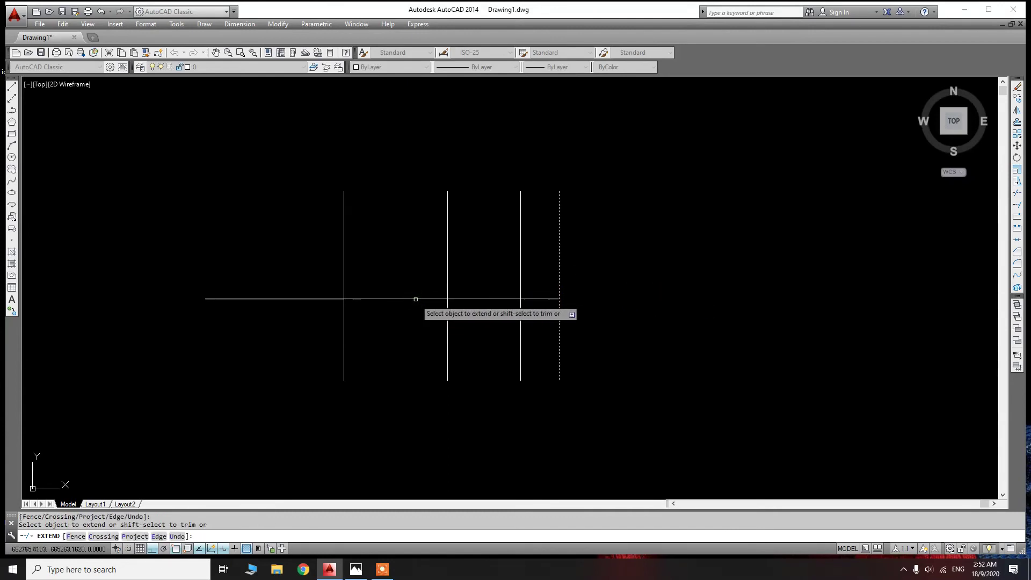
pyautogui.press('Escape')
pyautogui.press('Escape')
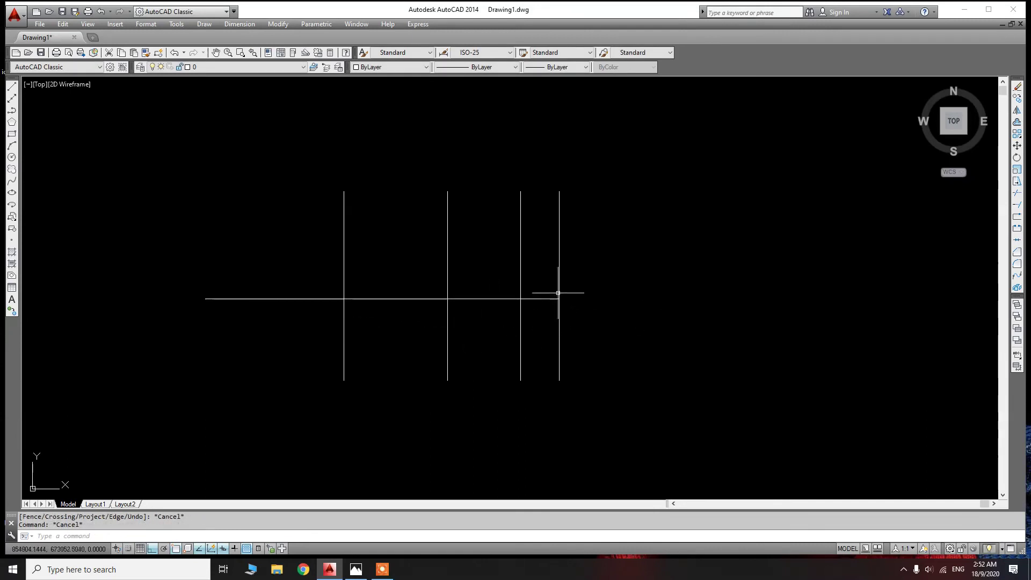
pyautogui.hotkey('ctrl', 'z')
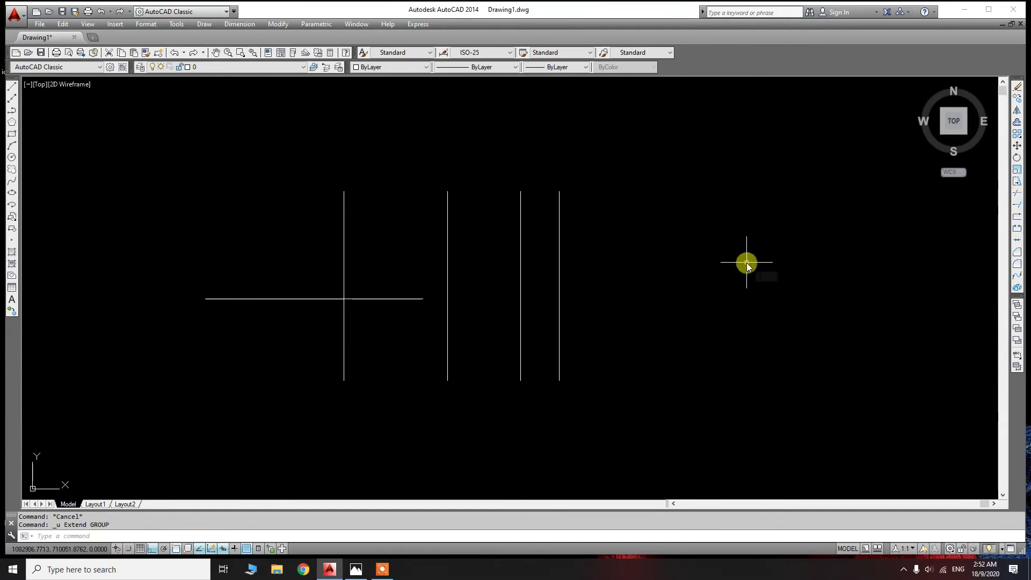
pyautogui.write('ex')
# Extend the horizontal line to the third vertical line, then erase all five lines
pyautogui.press('Return')
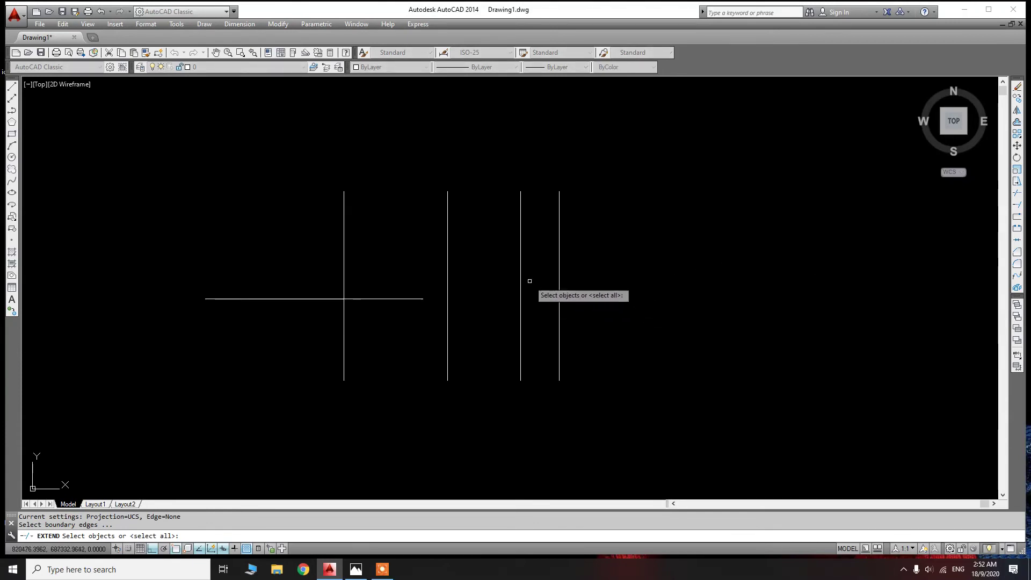
pyautogui.click(530, 280)
pyautogui.click(508, 296)
pyautogui.press('Return')
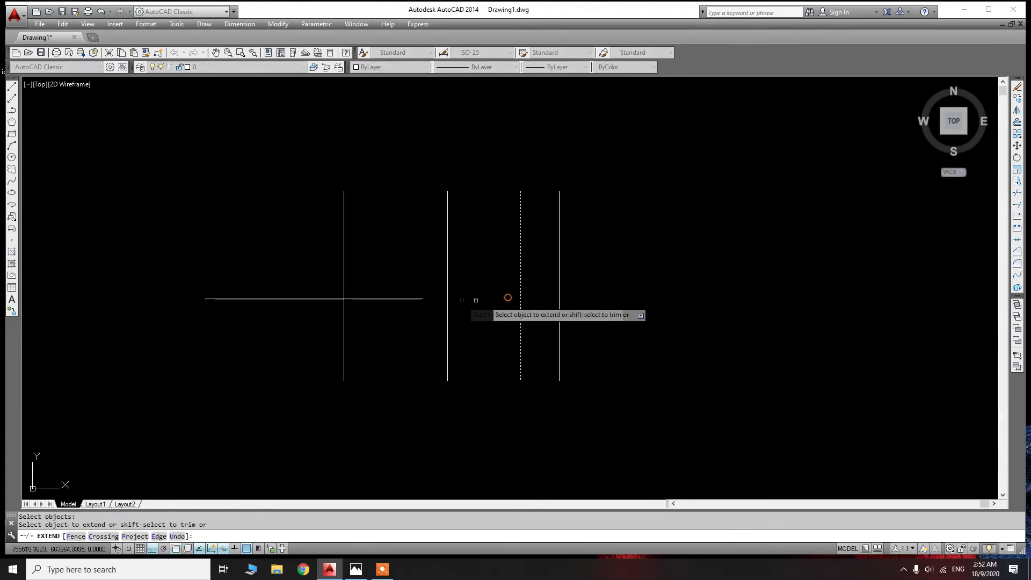
pyautogui.click(420, 298)
pyautogui.press('Escape')
pyautogui.press('Escape')
pyautogui.click(622, 270)
pyautogui.click(324, 324)
pyautogui.press('Delete')
pyautogui.write('PL')
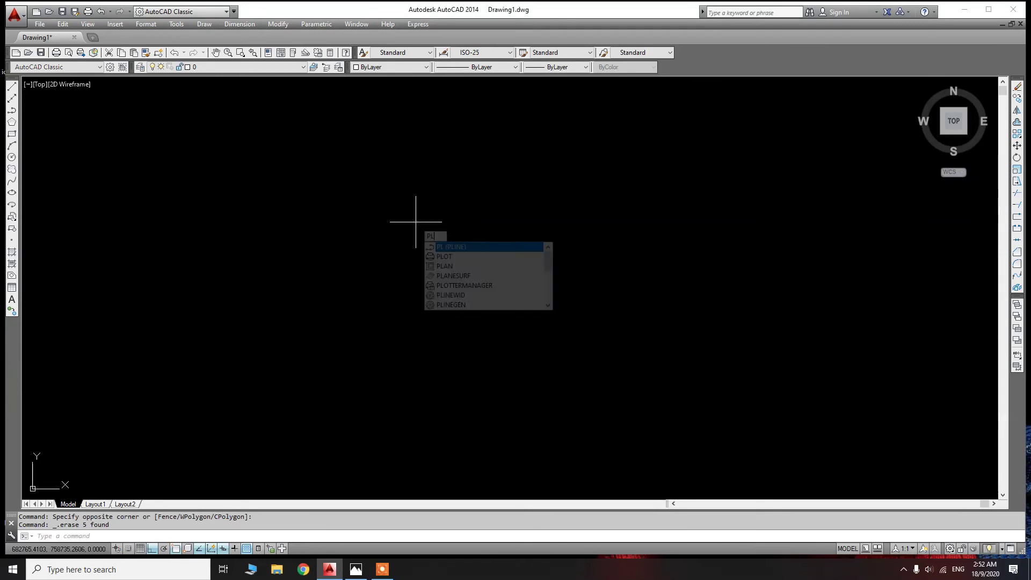
# Draw a single long horizontal polyline from left to right across the drawing's middle
pyautogui.press('Return')
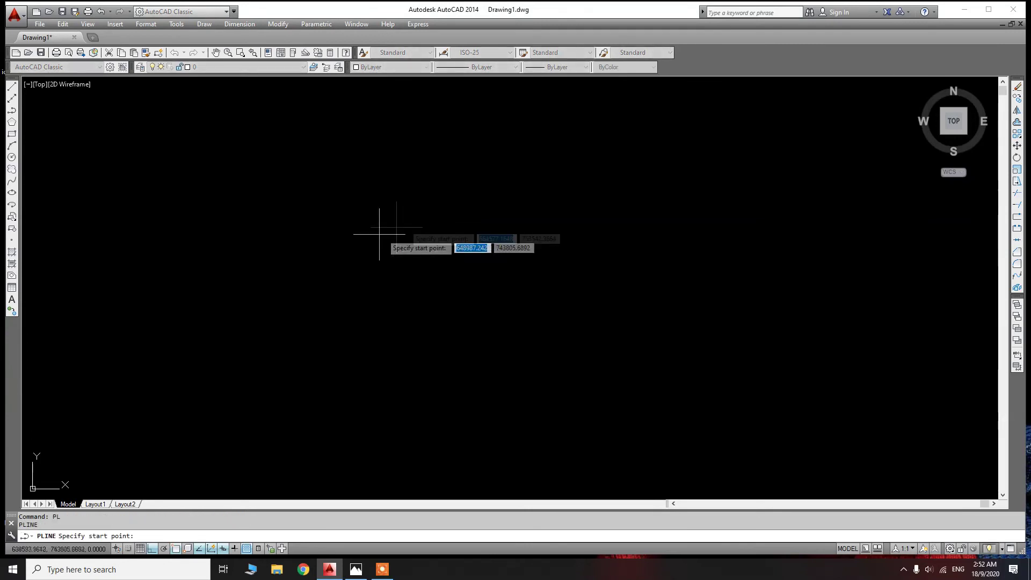
pyautogui.click(300, 252)
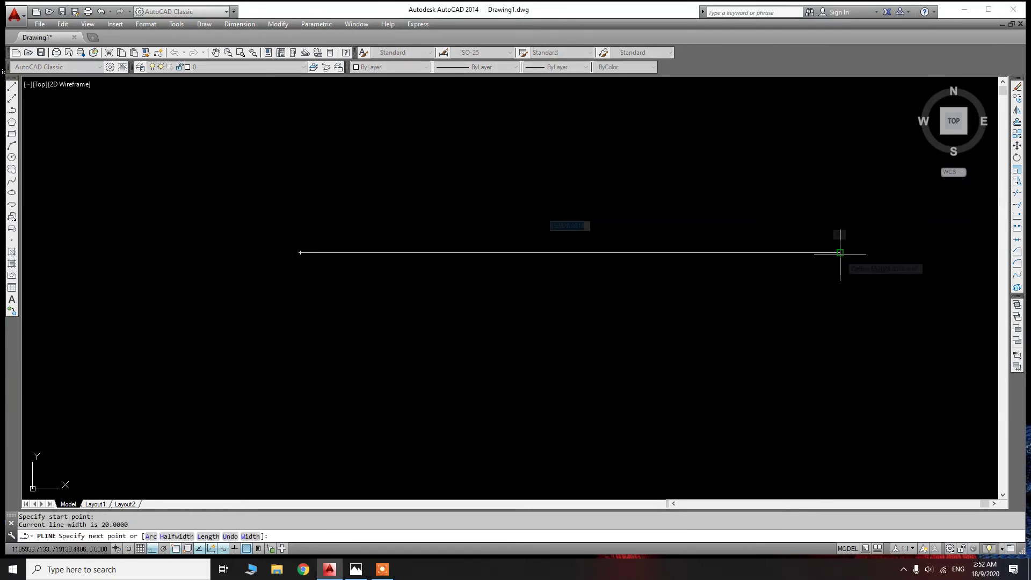
pyautogui.click(840, 253)
pyautogui.press('Escape')
pyautogui.press('Escape')
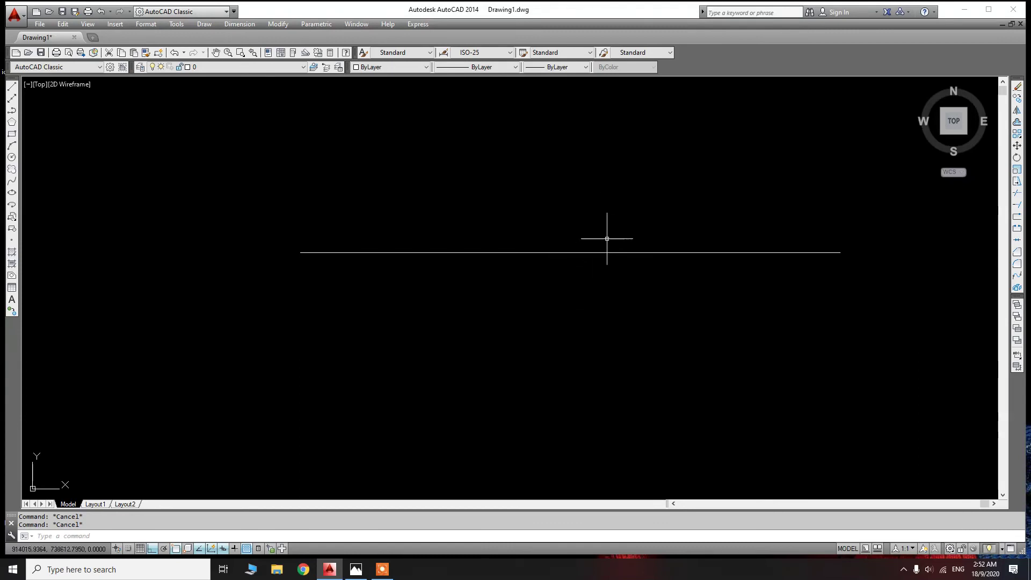
pyautogui.click(682, 253)
pyautogui.click(667, 292)
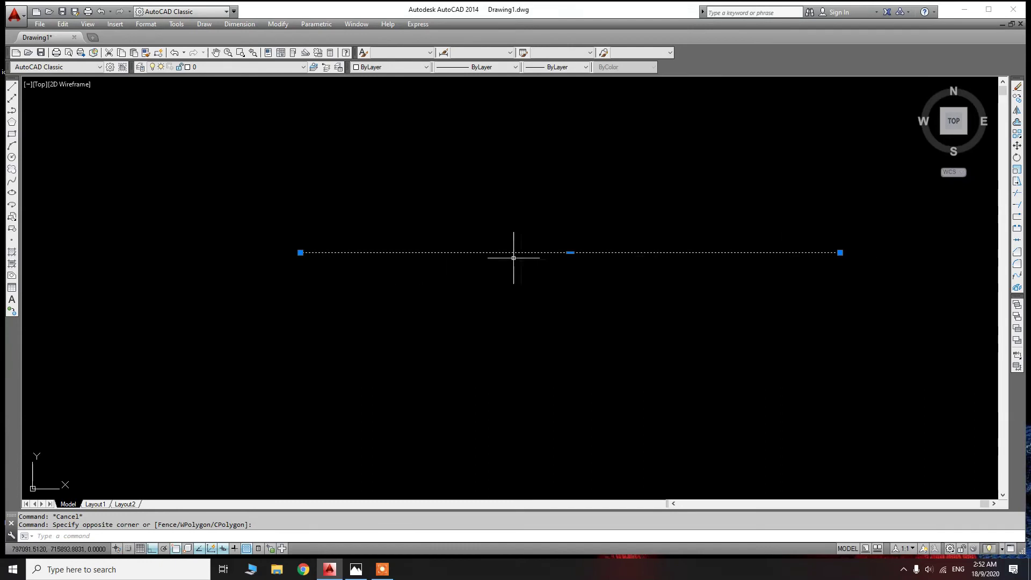
pyautogui.press('Escape')
pyautogui.press('Escape')
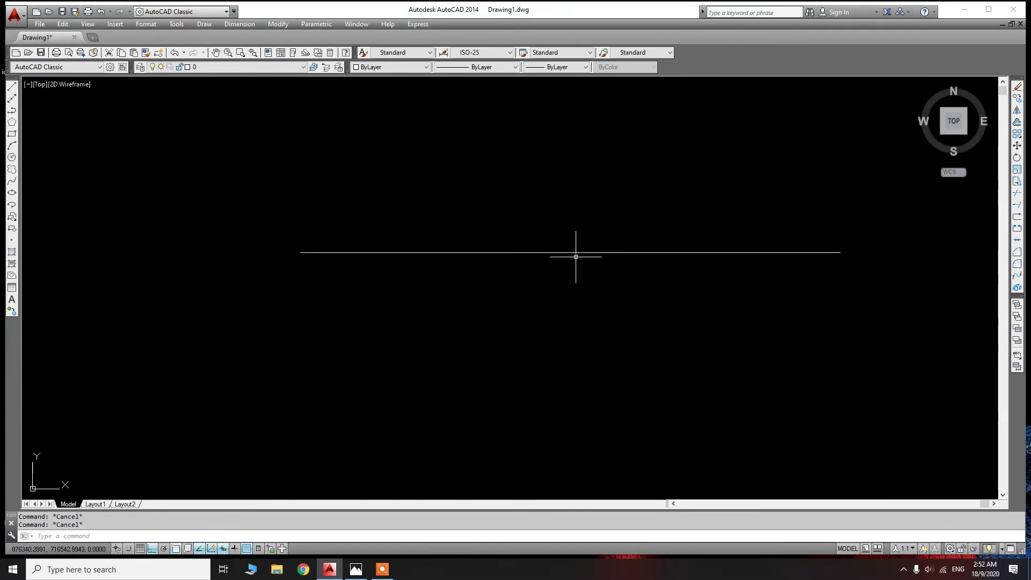
pyautogui.rightClick(554, 274)
pyautogui.press('Escape')
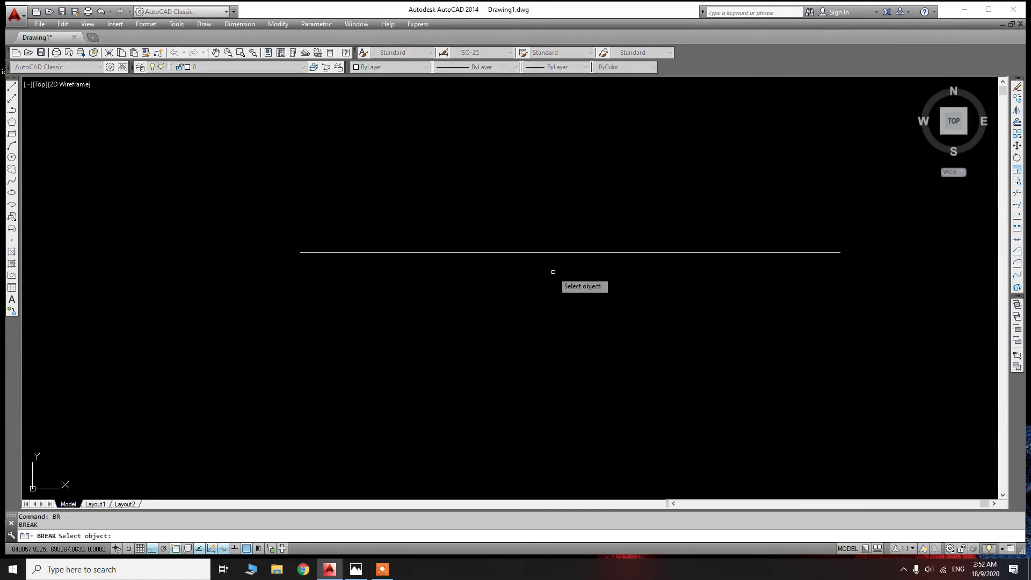
# Break a gap into the horizontal line between two picked points
pyautogui.click(1016, 229)
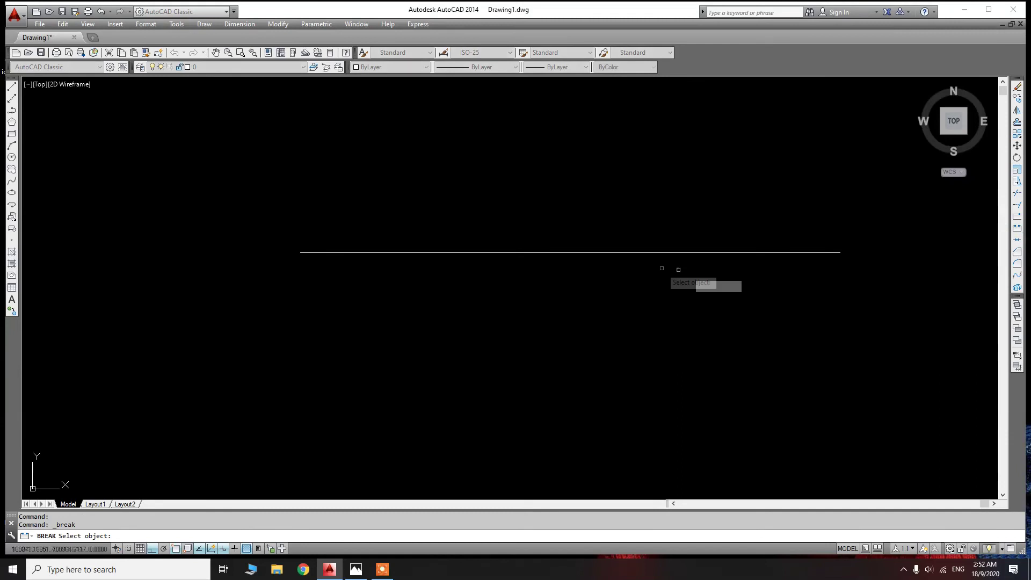
pyautogui.click(572, 252)
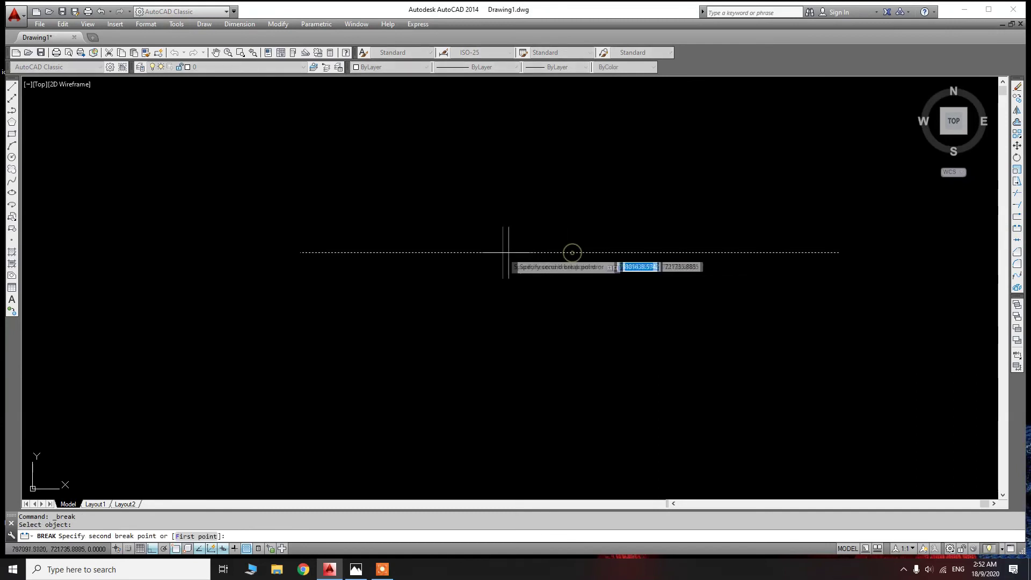
pyautogui.click(477, 252)
pyautogui.press('Escape')
# Erase both remaining line pieces
pyautogui.click(513, 329)
pyautogui.click(593, 315)
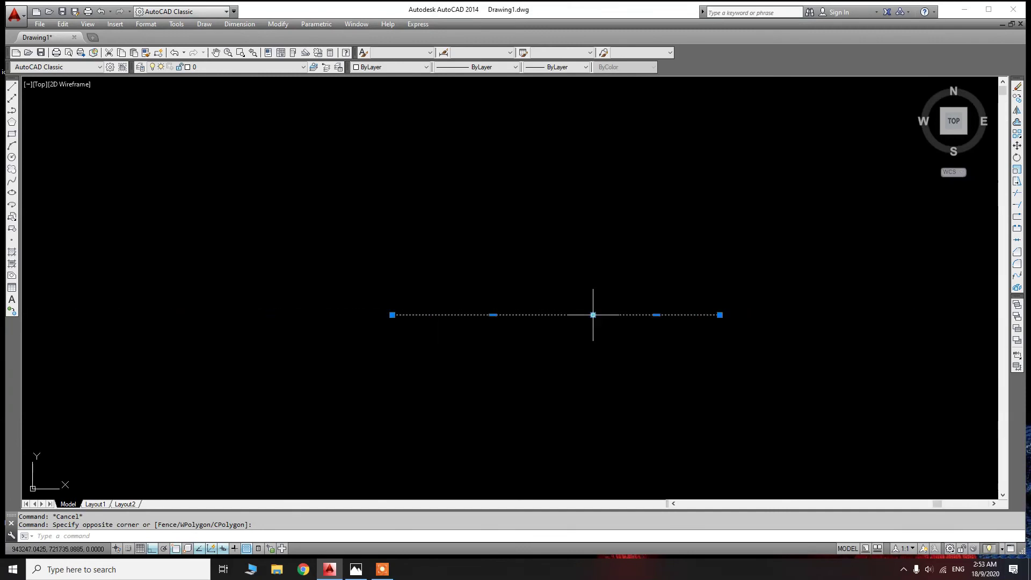
pyautogui.press('Delete')
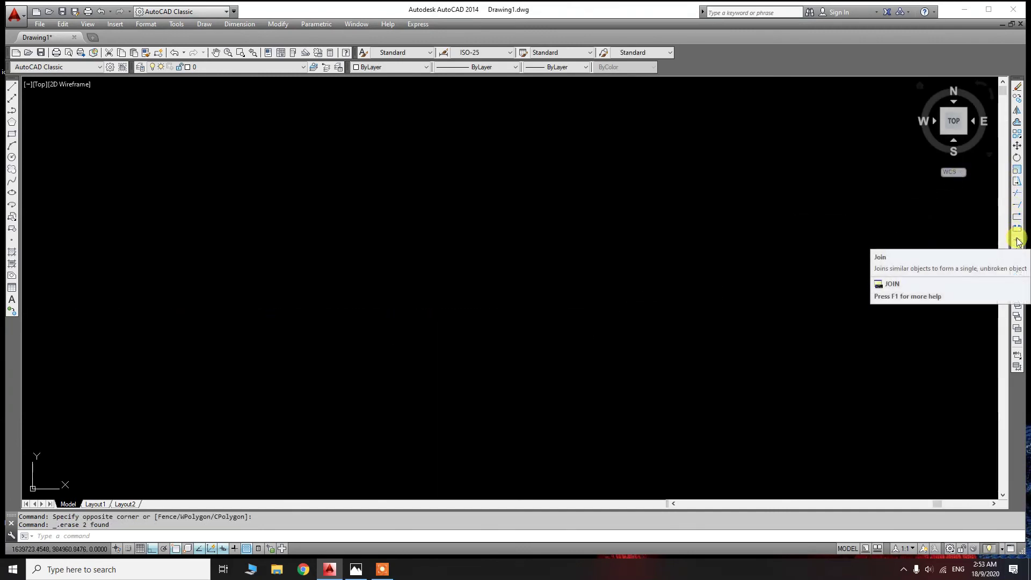
pyautogui.write('pl')
pyautogui.press('Return')
pyautogui.click(315, 224)
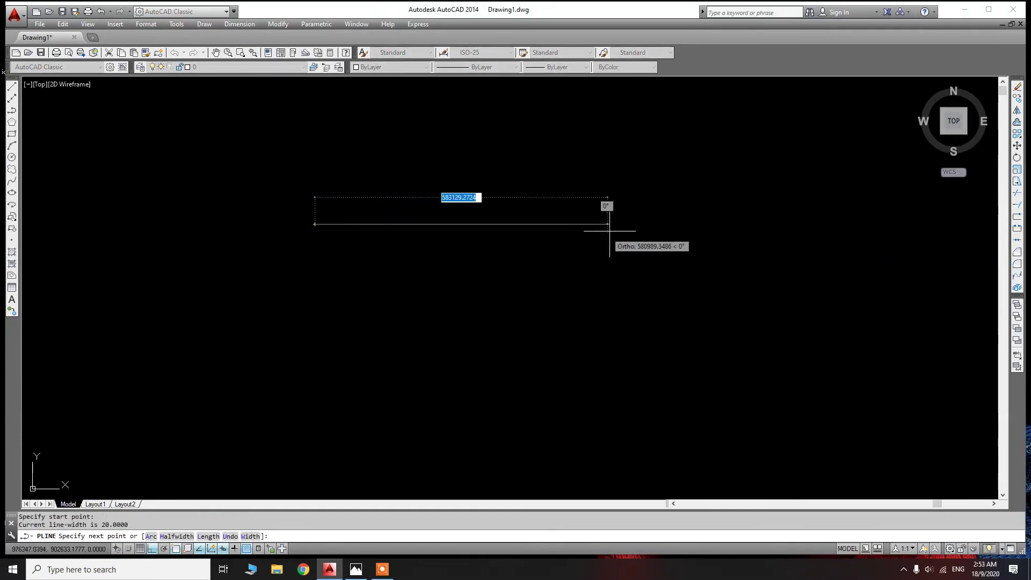
pyautogui.click(644, 224)
pyautogui.press('Escape')
pyautogui.press('Escape')
pyautogui.press('Return')
pyautogui.click(884, 227)
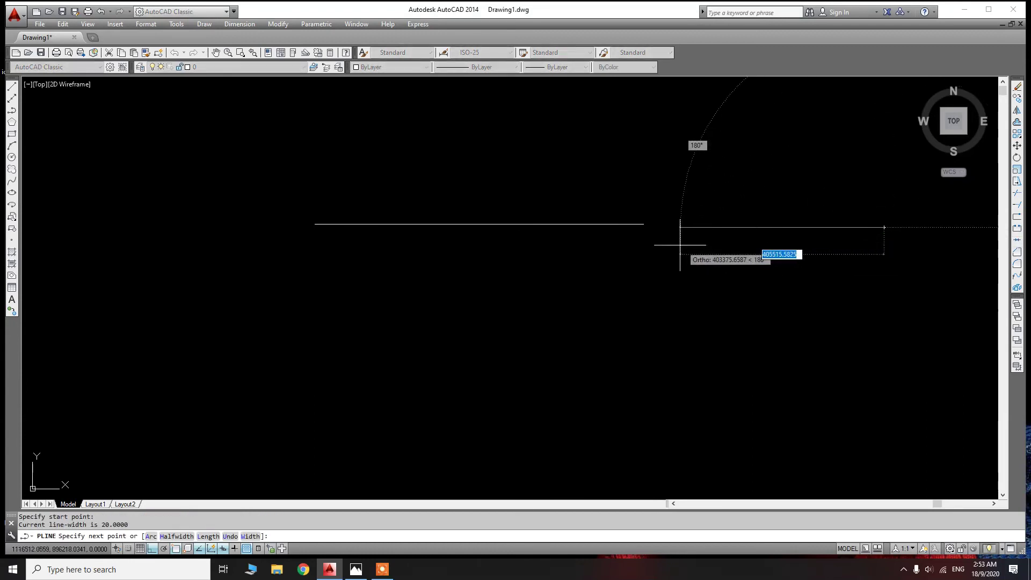
pyautogui.click(643, 224)
pyautogui.press('Escape')
pyautogui.click(726, 260)
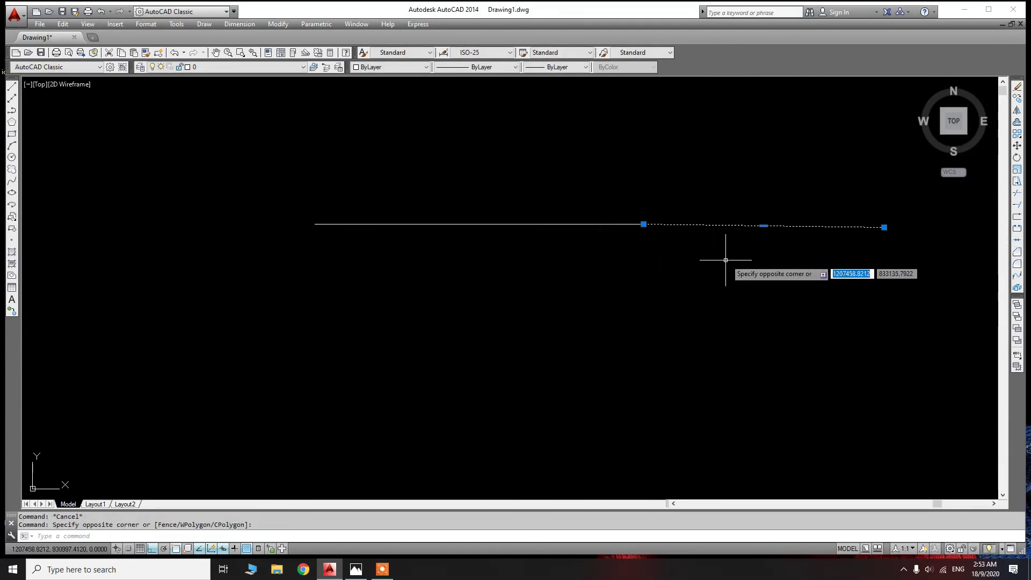
pyautogui.click(569, 196)
pyautogui.click(738, 258)
pyautogui.press('Escape')
pyautogui.write('j')
pyautogui.press('Return')
pyautogui.press('Escape')
pyautogui.click(1014, 241)
pyautogui.click(709, 225)
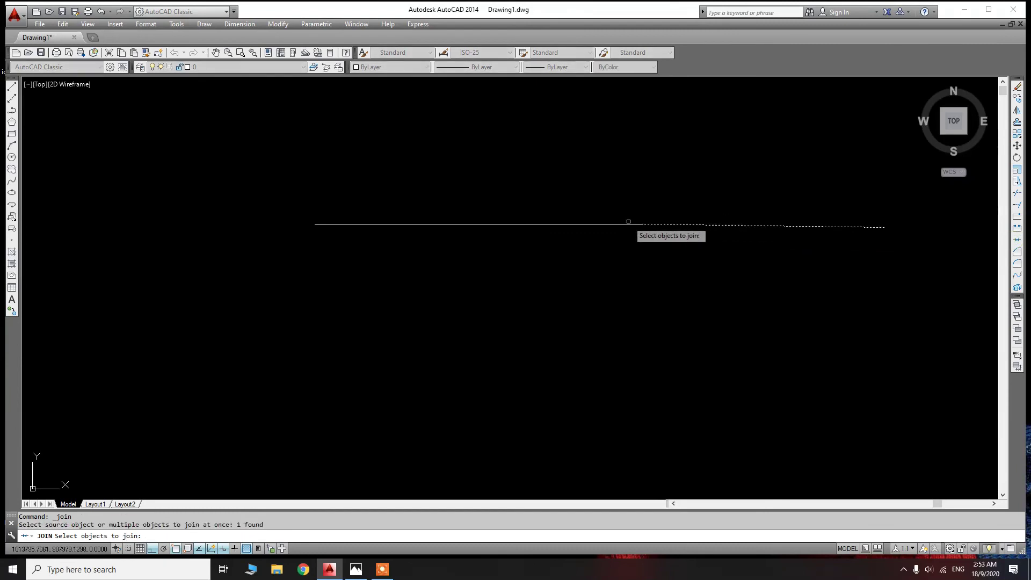
pyautogui.click(625, 224)
pyautogui.press('Return')
pyautogui.click(599, 224)
pyautogui.press('Escape')
pyautogui.moveTo(524, 207); pyautogui.dragTo(482, 262)
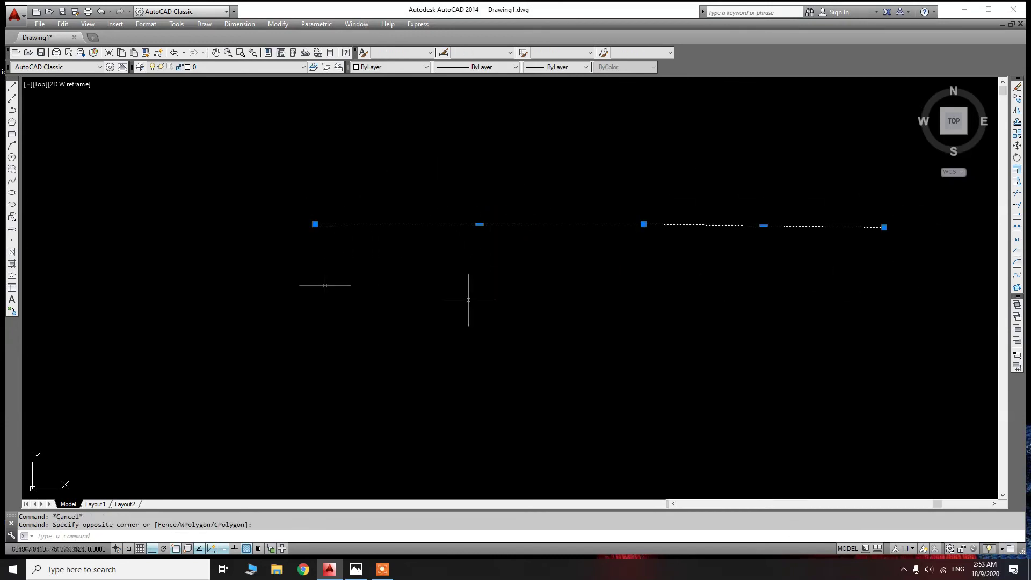
pyautogui.press('Delete')
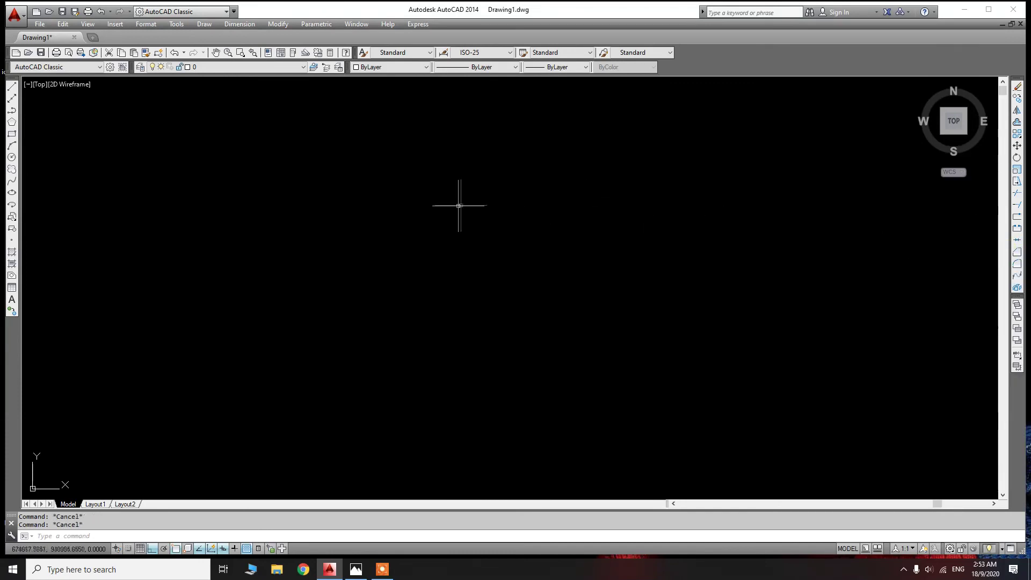
# Draw a trial stepped polyline, then select the new polyline and delete it
pyautogui.write('pl')
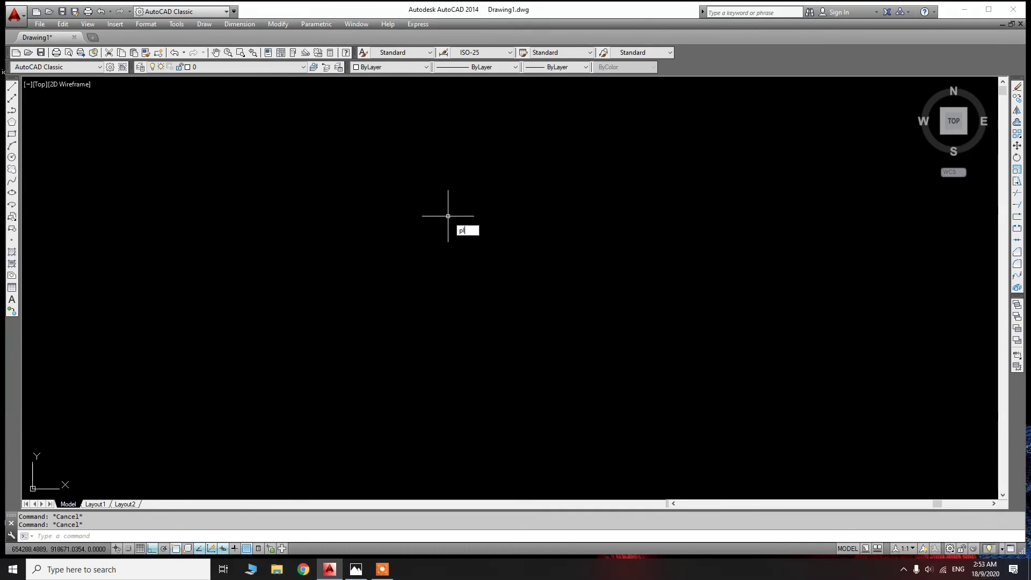
pyautogui.press('Return')
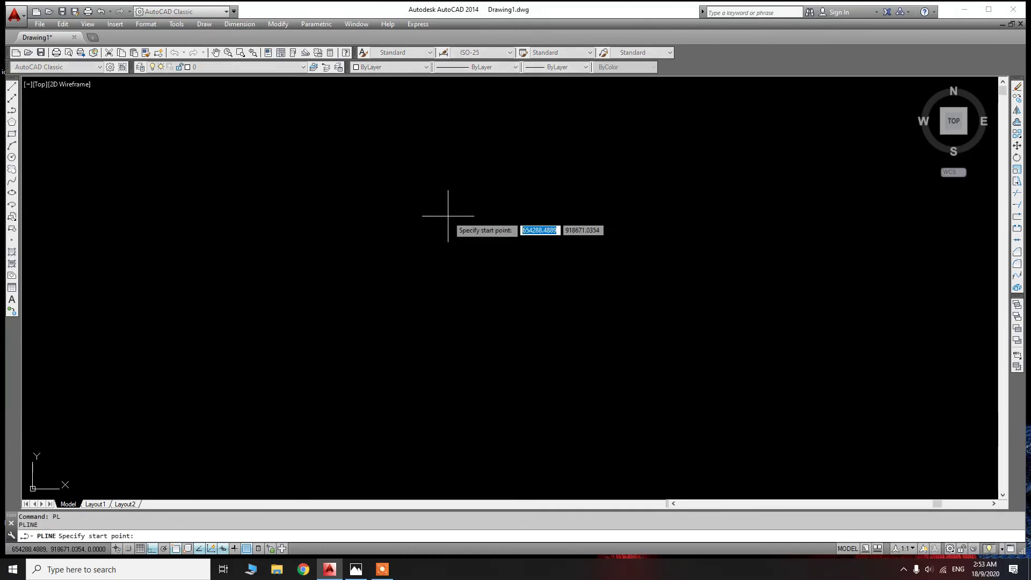
pyautogui.click(249, 204)
pyautogui.click(545, 215)
pyautogui.scroll(-2, 535, 259)
pyautogui.scroll(-2, 536, 260)
pyautogui.click(543, 337)
pyautogui.click(651, 339)
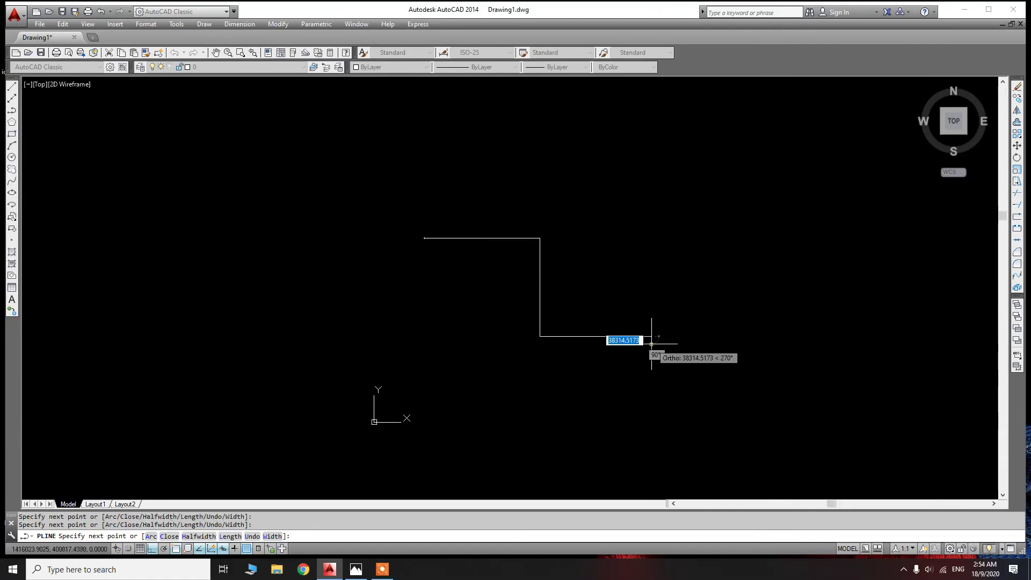
pyautogui.press('Escape')
pyautogui.click(610, 325)
pyautogui.click(572, 353)
pyautogui.press('Delete')
pyautogui.scroll(1, 533, 237)
# Offset the stepped polyline 5000 units, placing the copy on its upper-right side
pyautogui.write('o')
pyautogui.press('Return')
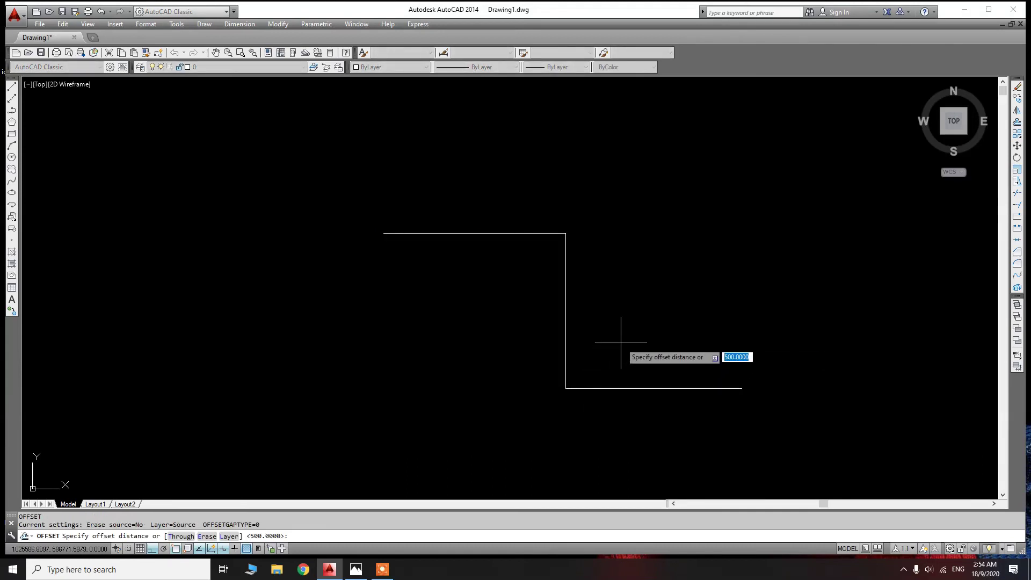
pyautogui.write('5000')
pyautogui.press('Return')
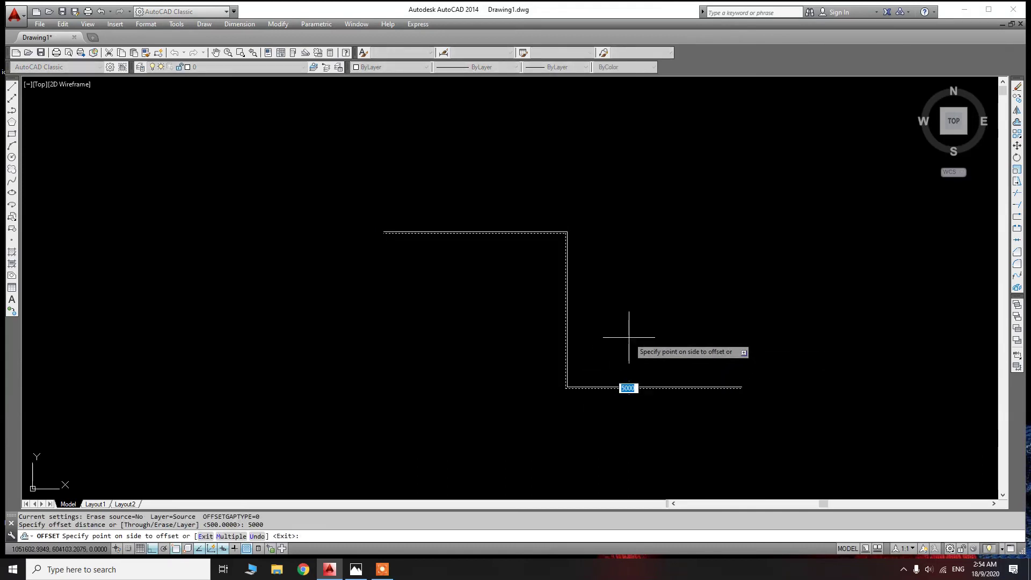
pyautogui.click(615, 386)
pyautogui.click(573, 228)
pyautogui.press('Escape')
pyautogui.scroll(2, 574, 228)
pyautogui.scroll(1, 556, 284)
pyautogui.press('Escape')
pyautogui.press('Escape')
pyautogui.scroll(1, 607, 298)
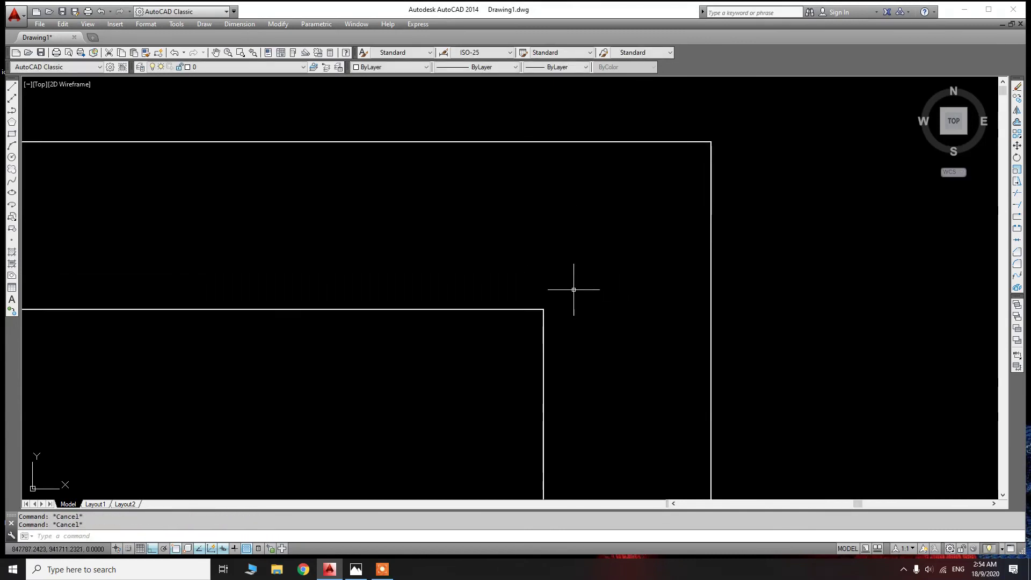
# Chamfer the inner outline's corner between its top and right edges with 4500 distances
pyautogui.click(1016, 252)
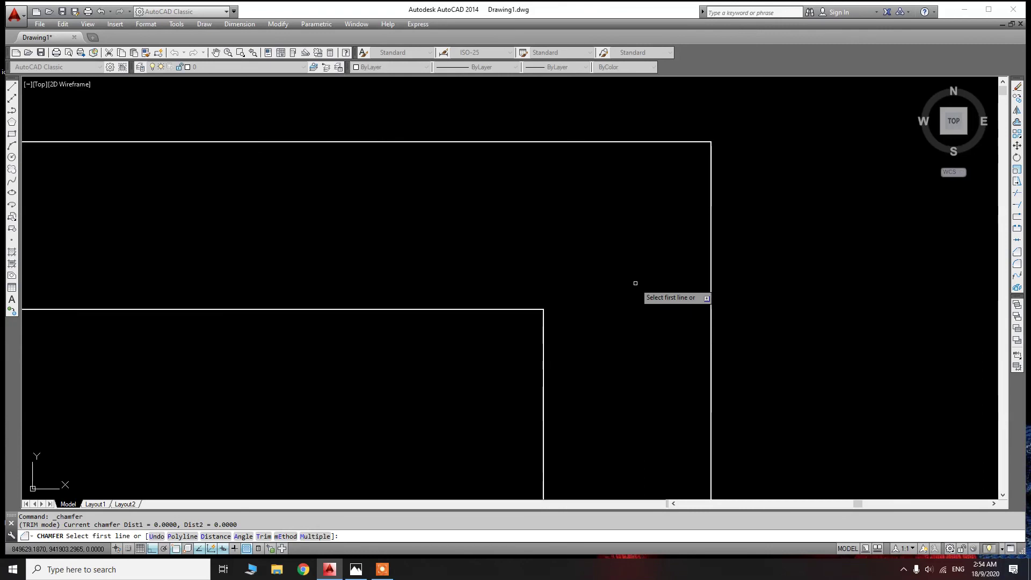
pyautogui.write('d')
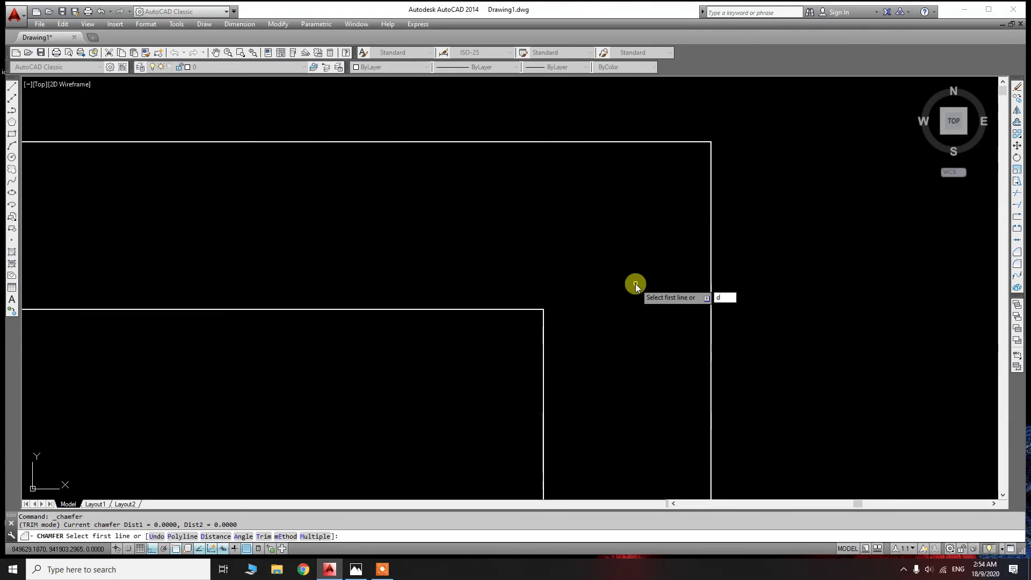
pyautogui.press('Return')
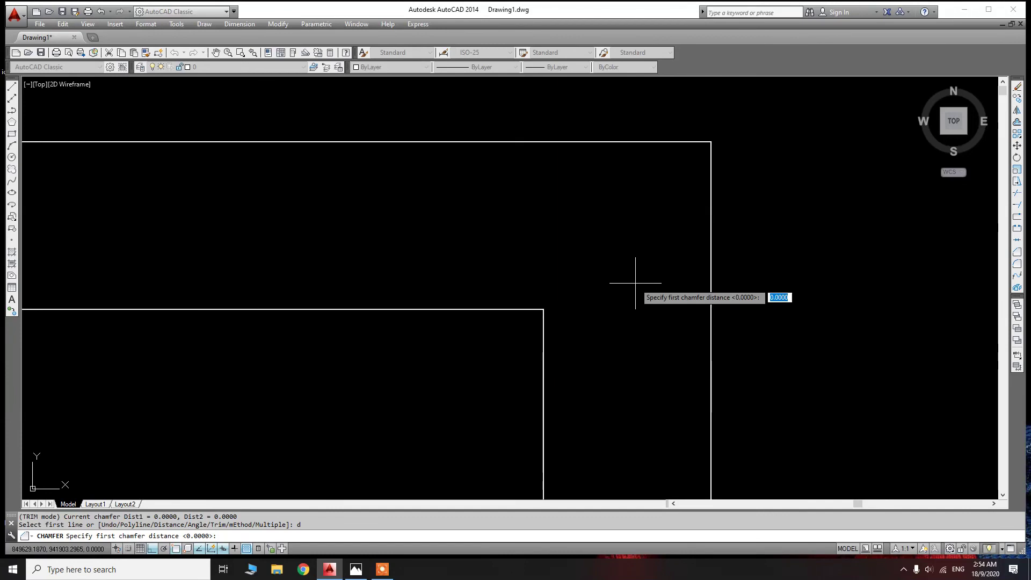
pyautogui.write('4500')
pyautogui.press('Return')
pyautogui.press('Return')
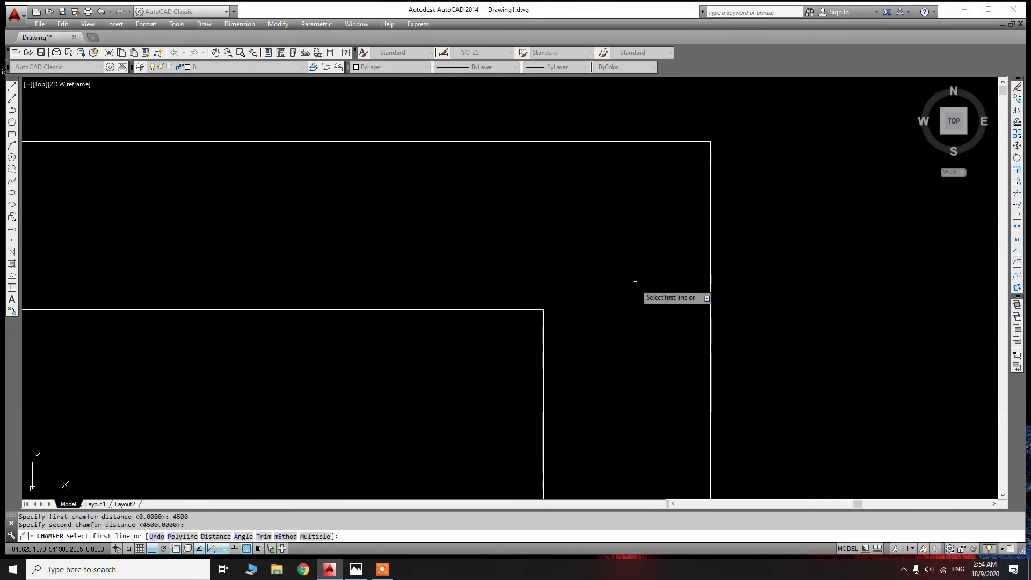
pyautogui.click(501, 309)
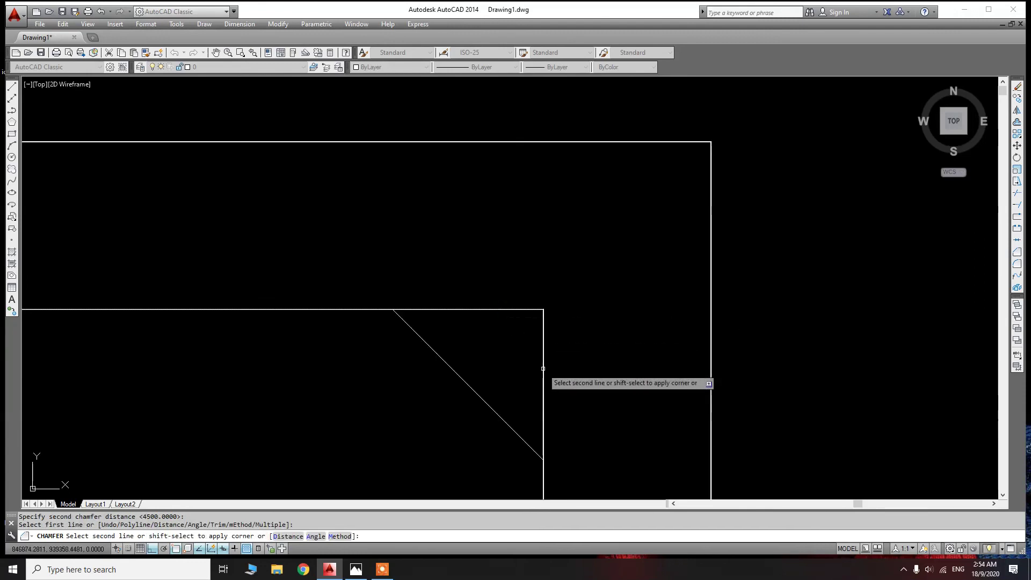
pyautogui.click(543, 369)
pyautogui.scroll(-5, 502, 307)
pyautogui.scroll(-6, 493, 260)
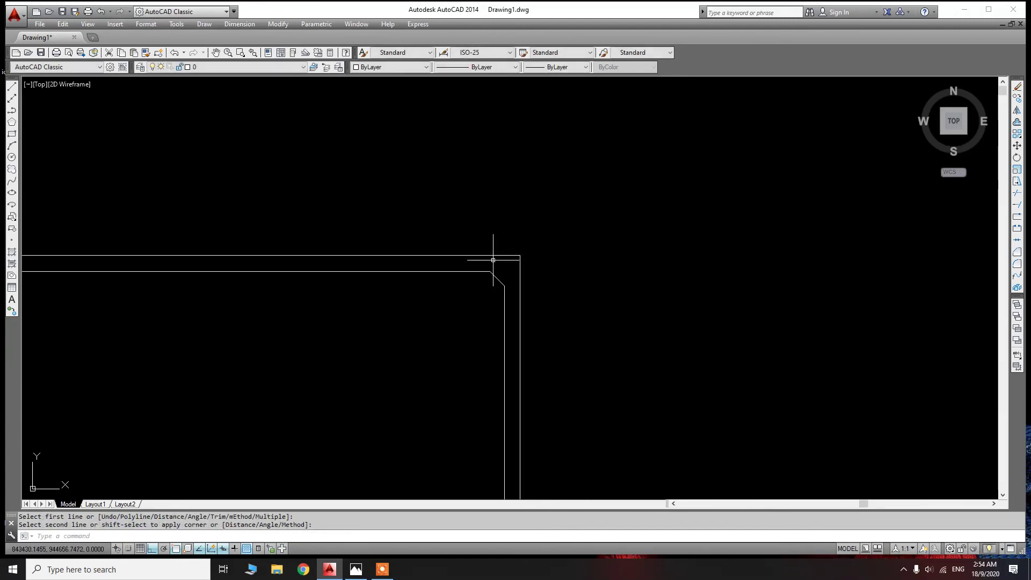
pyautogui.scroll(-1, 490, 231)
pyautogui.scroll(4, 502, 238)
pyautogui.scroll(3, 504, 244)
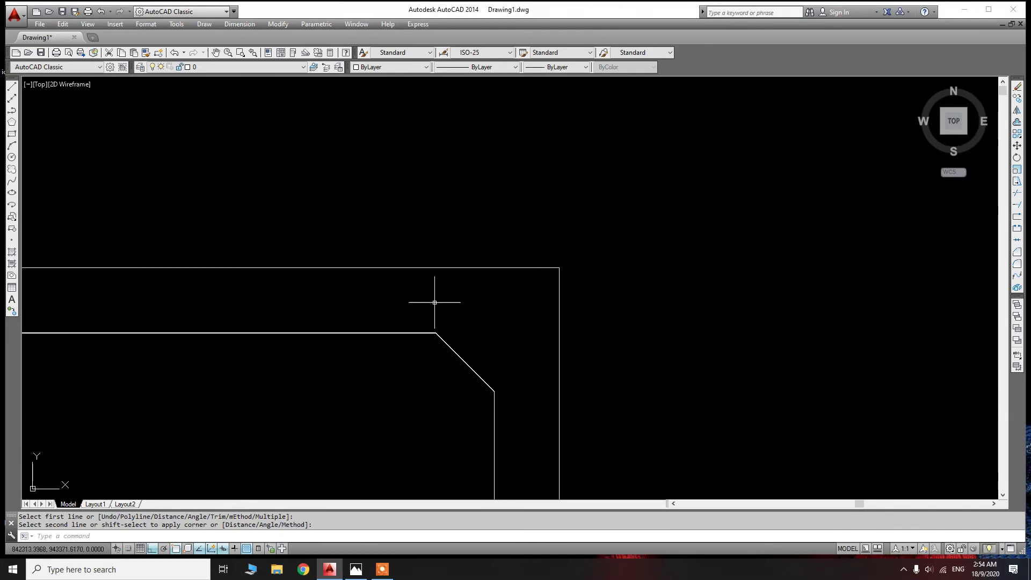
# Window-select both outlines and delete them, leaving the drawing empty
pyautogui.scroll(-4, 434, 279)
pyautogui.scroll(-3, 448, 264)
pyautogui.press('Escape')
pyautogui.click(536, 278)
pyautogui.click(421, 322)
pyautogui.press('Delete')
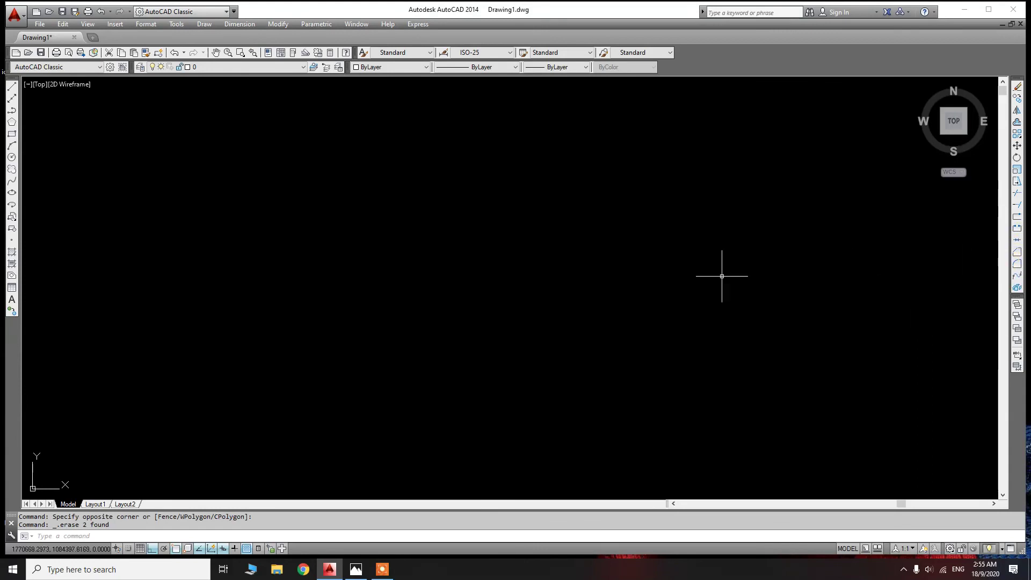
# Draw a horizontal polyline segment and a separate vertical one to its lower right
pyautogui.write('pl')
pyautogui.press('Return')
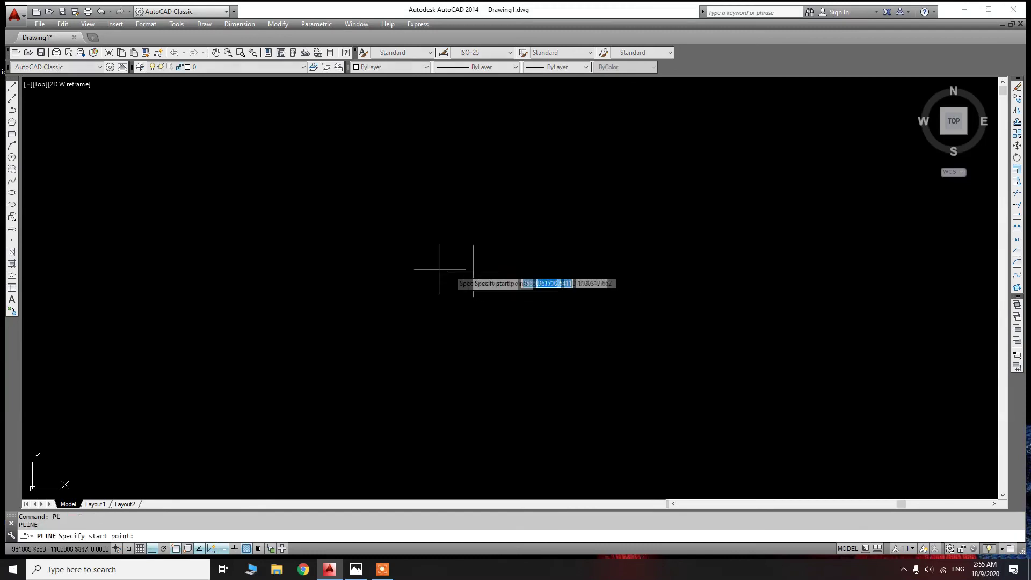
pyautogui.click(296, 239)
pyautogui.click(444, 239)
pyautogui.press('Escape')
pyautogui.write('pl')
pyautogui.press('Return')
pyautogui.click(563, 398)
pyautogui.click(563, 271)
pyautogui.press('Escape')
pyautogui.press('Escape')
# Fillet the two lines at the current zero radius, then undo that fillet
pyautogui.write('f')
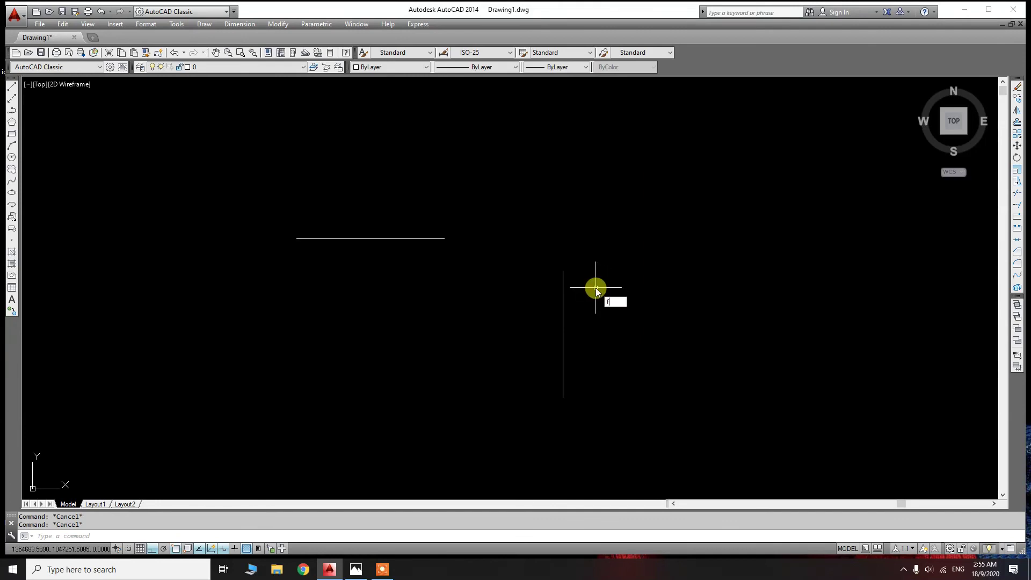
pyautogui.press('Return')
pyautogui.click(431, 238)
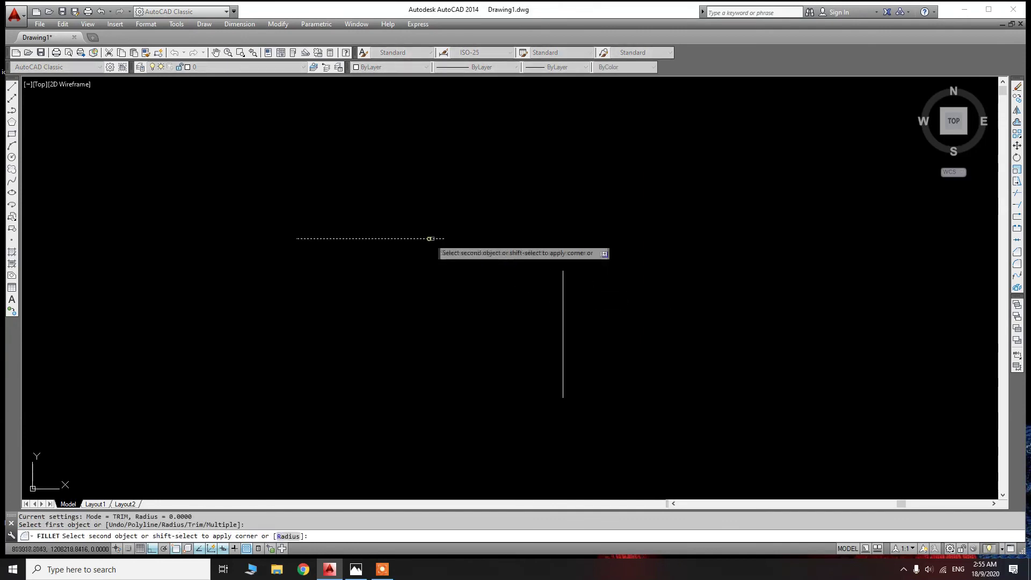
pyautogui.click(563, 282)
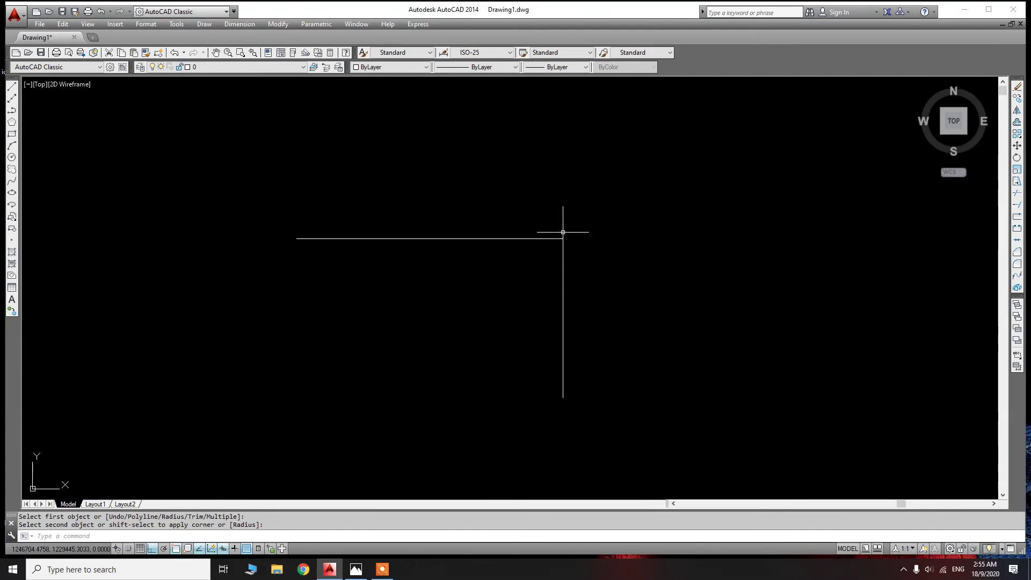
pyautogui.hotkey('ctrl', 'z')
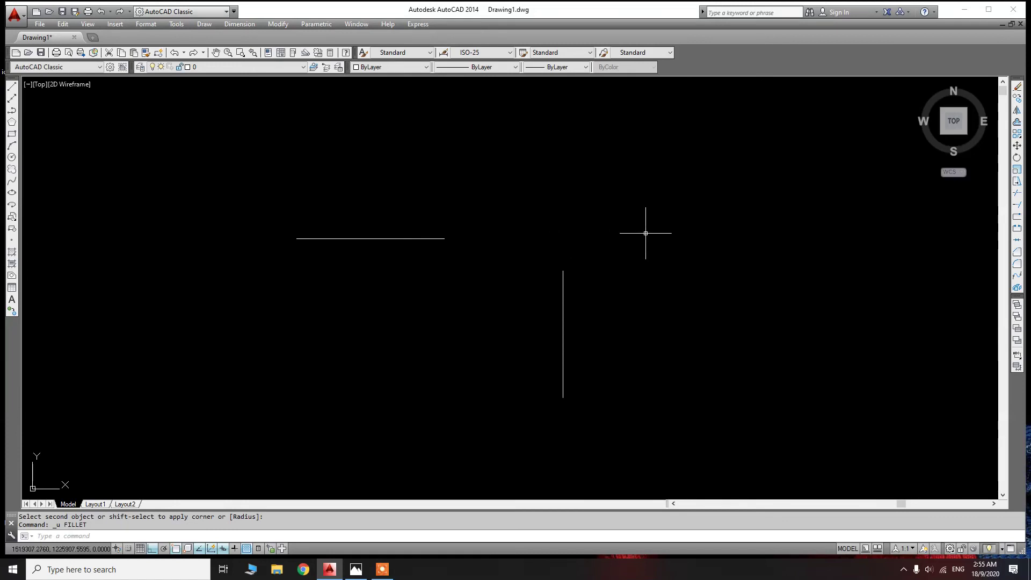
# Fillet the horizontal and vertical lines with a 5000 radius to round their corner
pyautogui.rightClick(637, 232)
pyautogui.write('r')
pyautogui.press('Return')
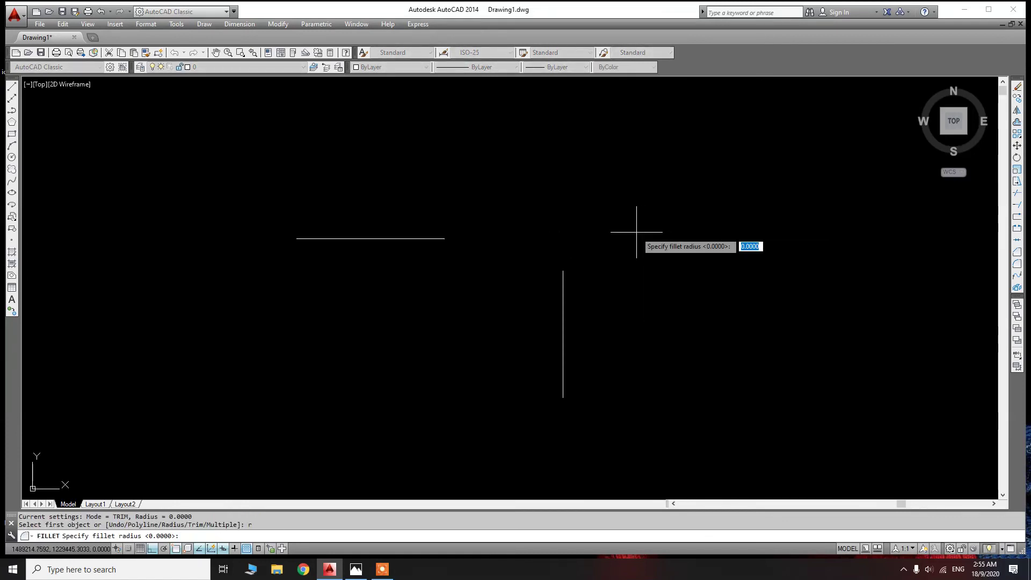
pyautogui.write('5')
pyautogui.press('Return')
pyautogui.click(442, 237)
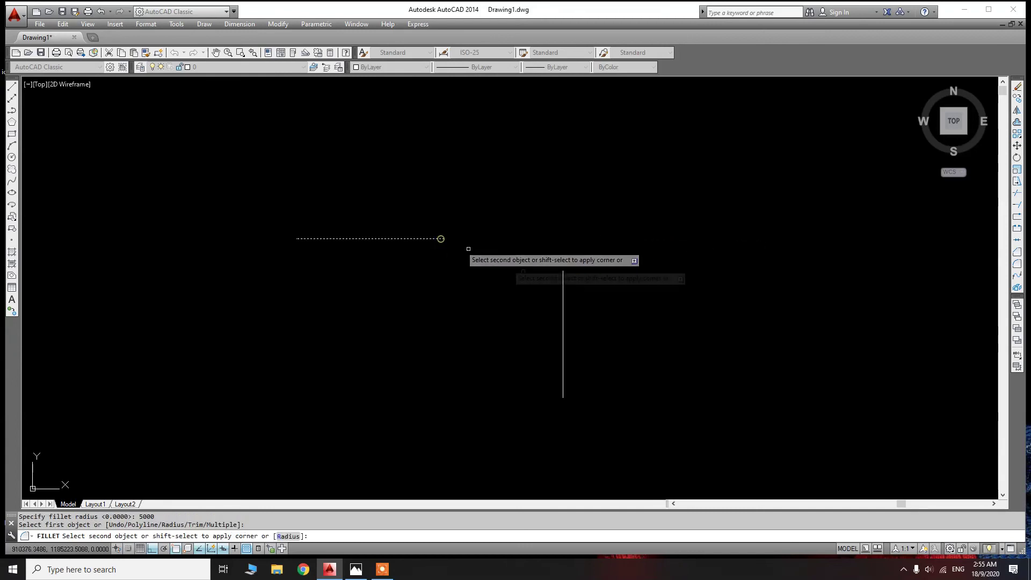
pyautogui.click(560, 295)
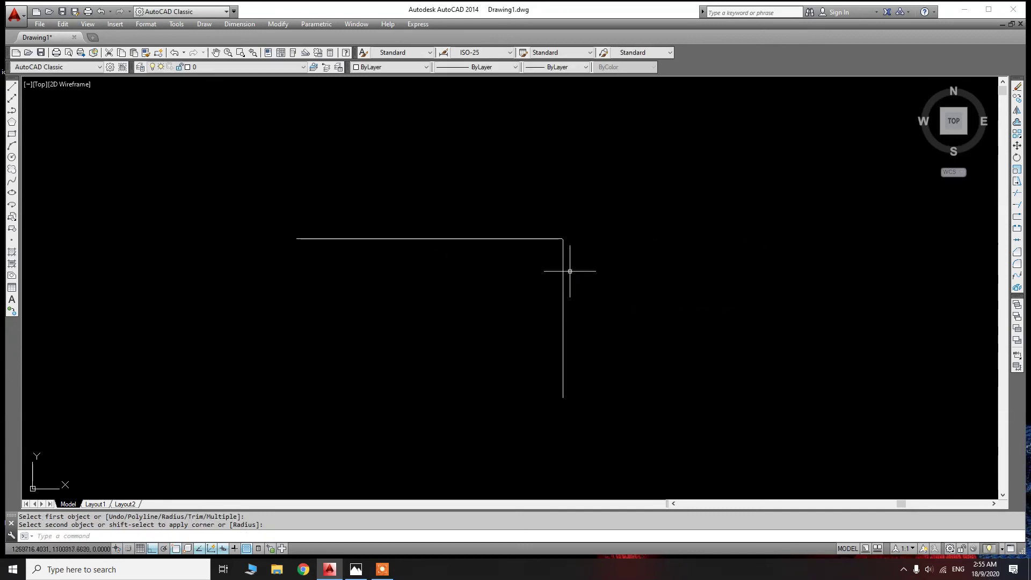
pyautogui.scroll(2, 568, 258)
pyautogui.scroll(5, 564, 255)
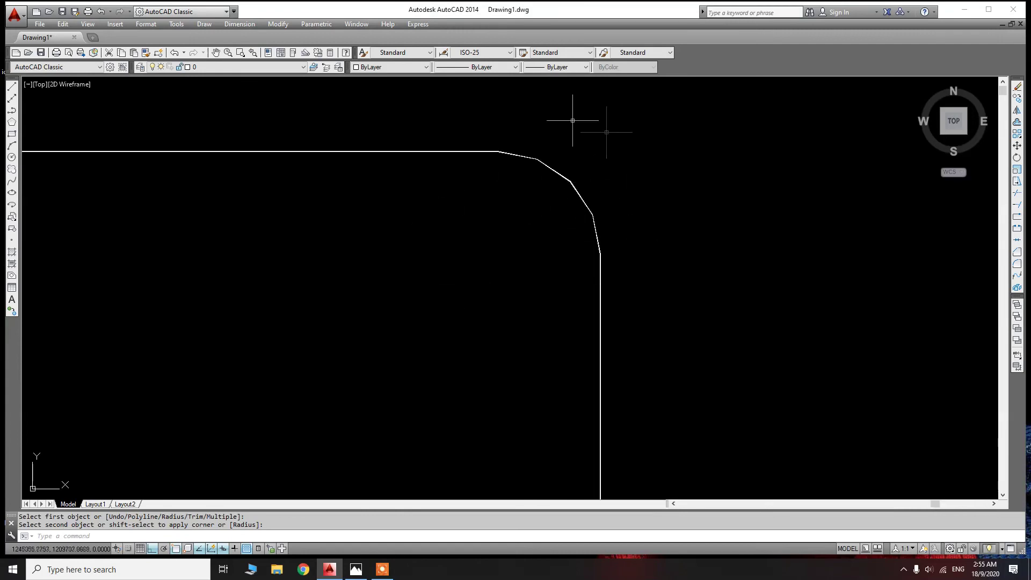
pyautogui.scroll(-3, 536, 214)
pyautogui.scroll(-2, 506, 182)
pyautogui.scroll(-3, 486, 232)
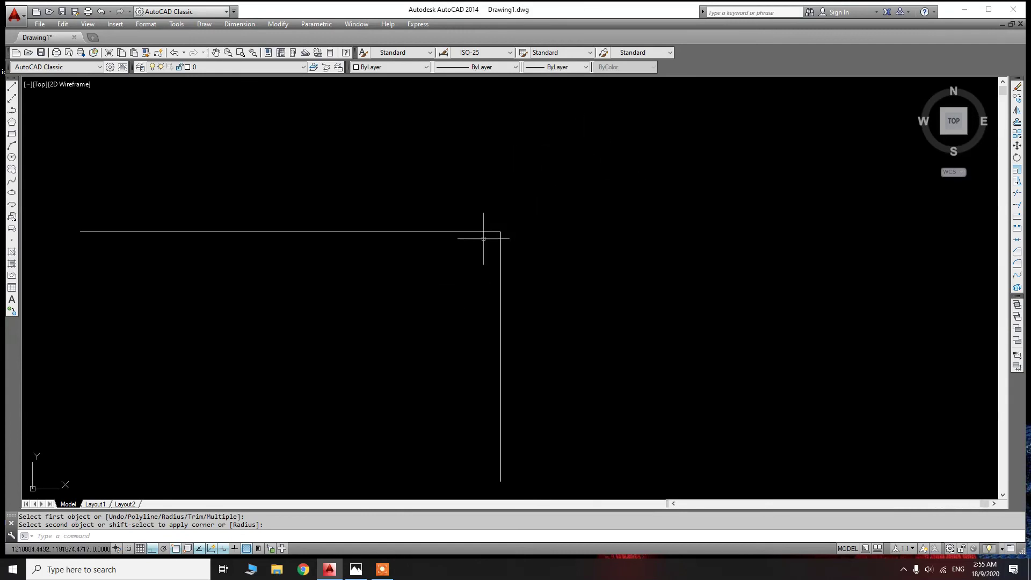
pyautogui.scroll(-3, 526, 250)
# Refillet the horizontal and vertical lines with a 25000 radius
pyautogui.write('f')
pyautogui.press('Return')
pyautogui.write('r')
pyautogui.press('Return')
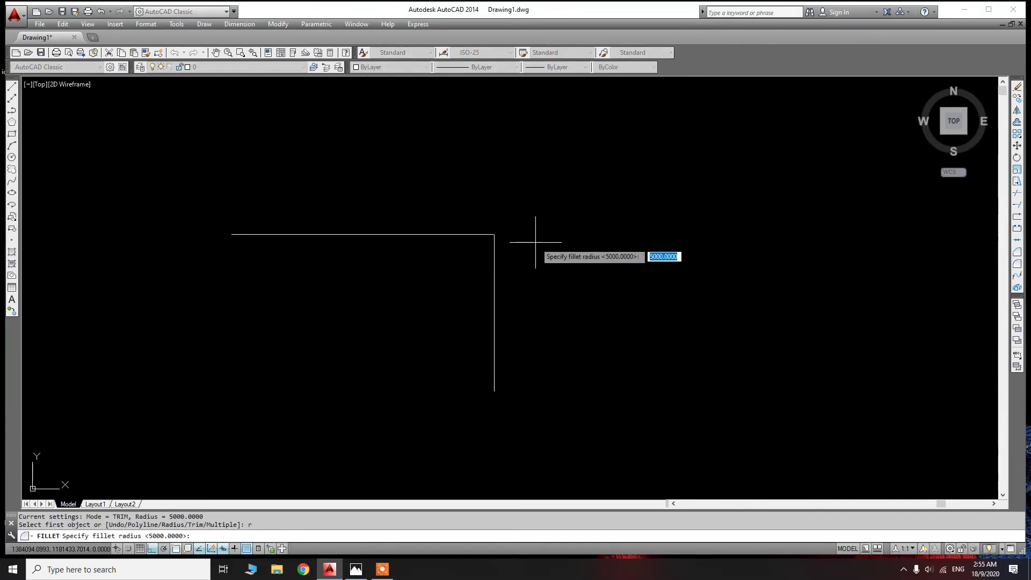
pyautogui.write('5000')
pyautogui.press('Return')
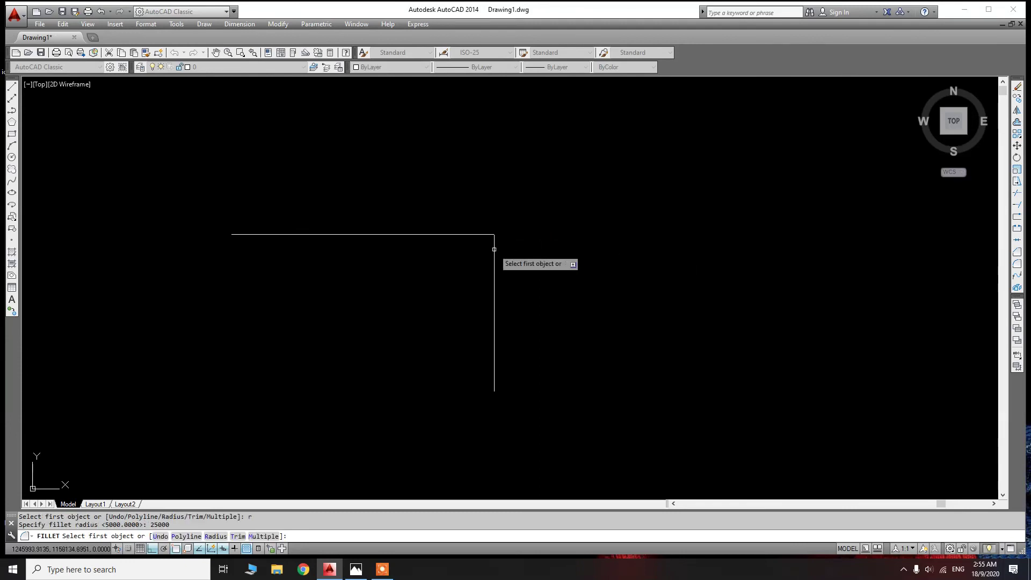
pyautogui.click(494, 248)
pyautogui.click(485, 234)
pyautogui.scroll(5, 486, 234)
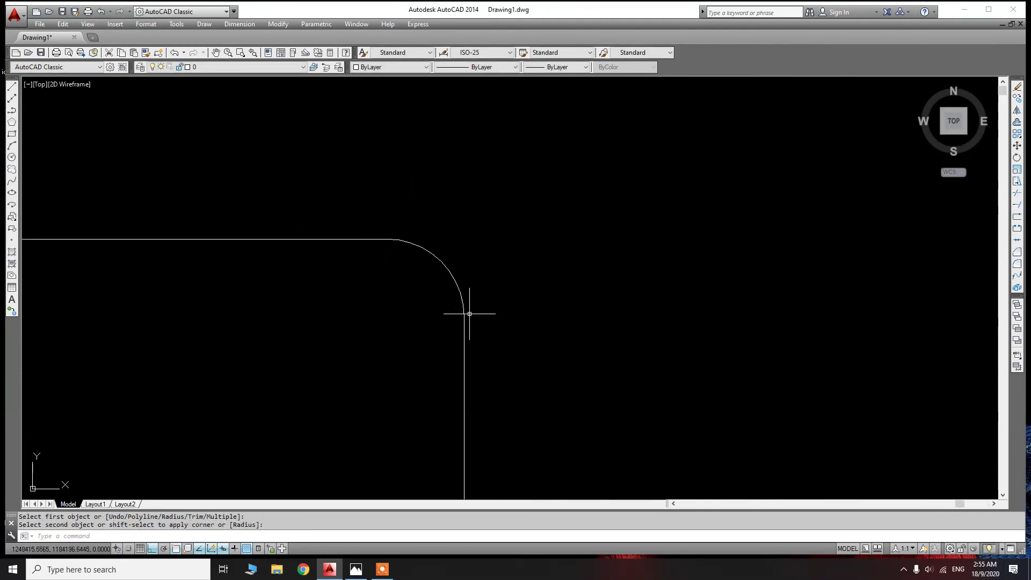
# Fillet the lines with radius 0 for a sharp square corner, then start window-selecting them
pyautogui.press('space')
pyautogui.write('r')
pyautogui.press('Return')
pyautogui.write('0')
pyautogui.press('Return')
pyautogui.click(463, 348)
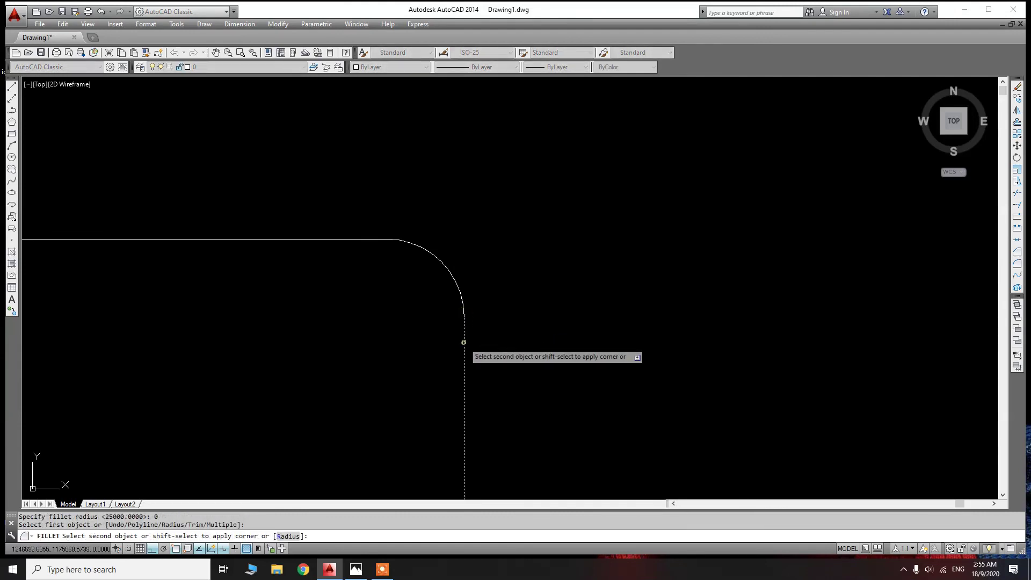
pyautogui.click(362, 240)
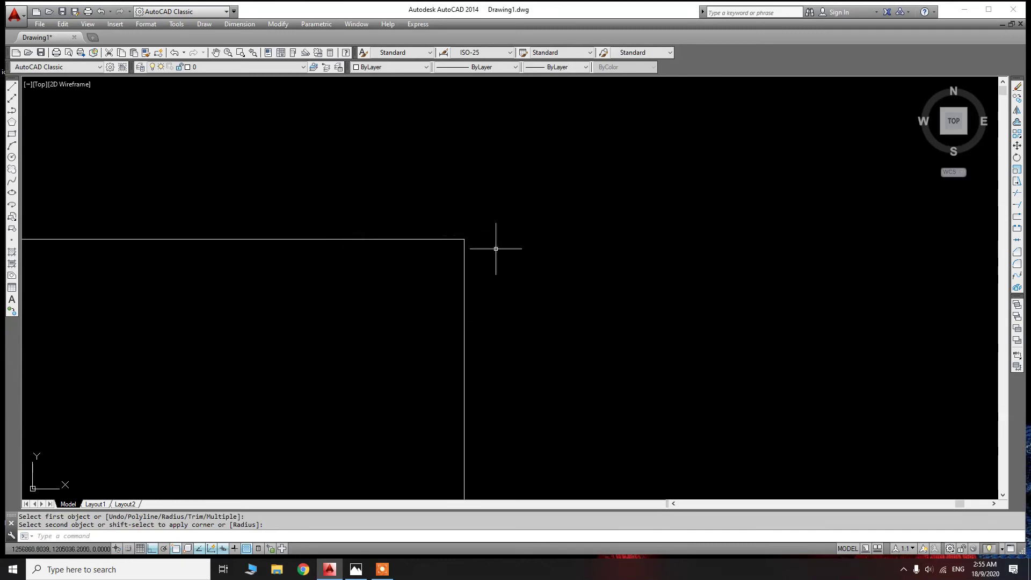
pyautogui.press('Escape')
pyautogui.scroll(-1, 496, 249)
pyautogui.click(524, 232)
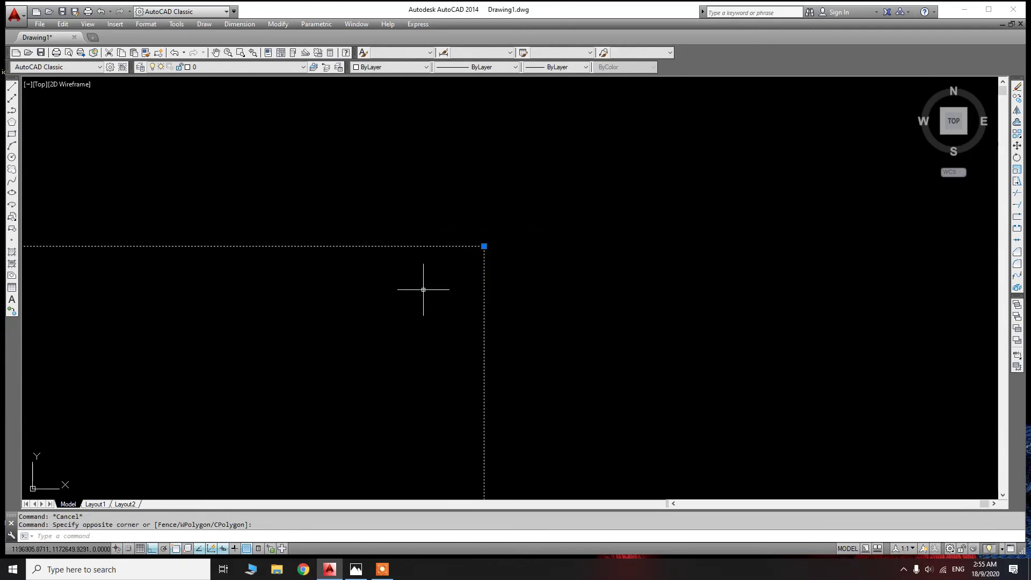